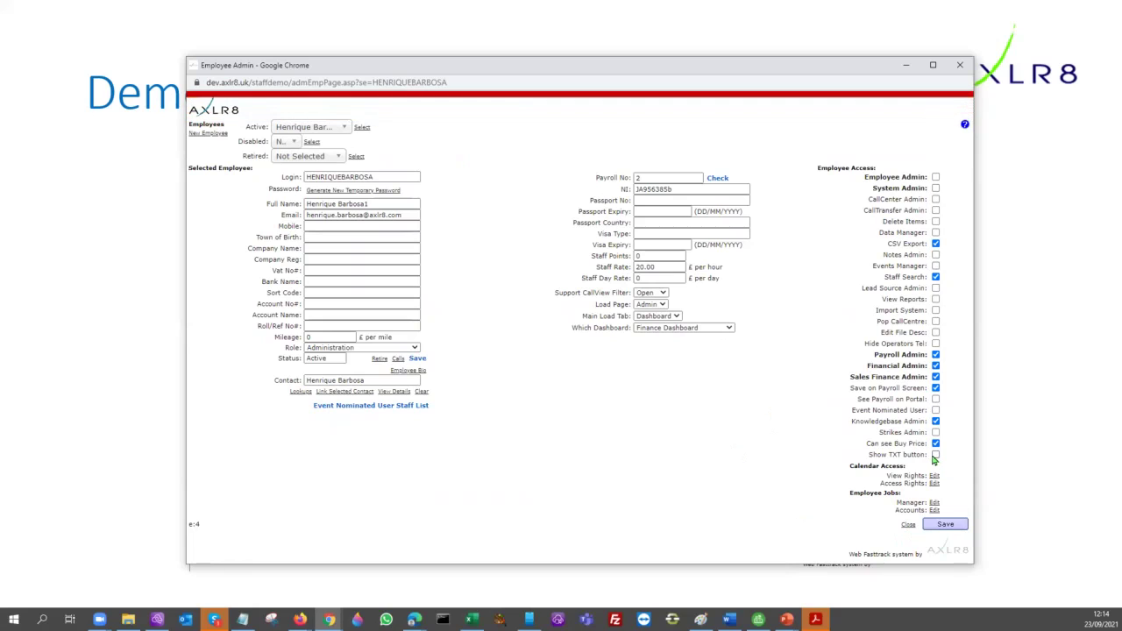
- Grant the Show TXT button permission, then select the address in the Email field
left_click(935, 456)
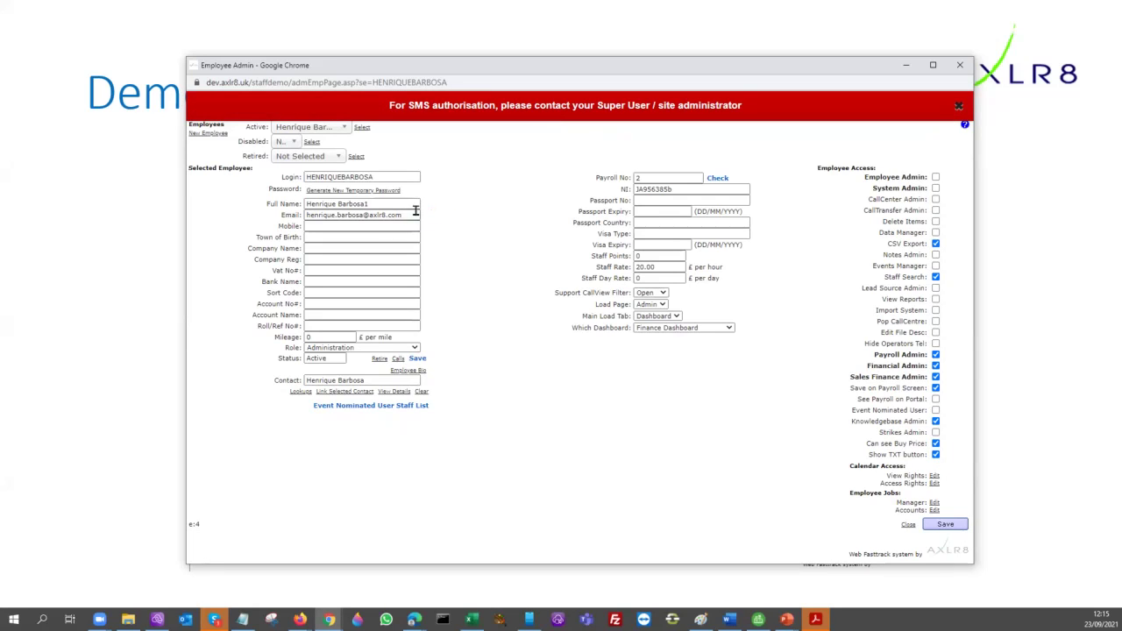
left_click_drag(406, 216, 232, 216)
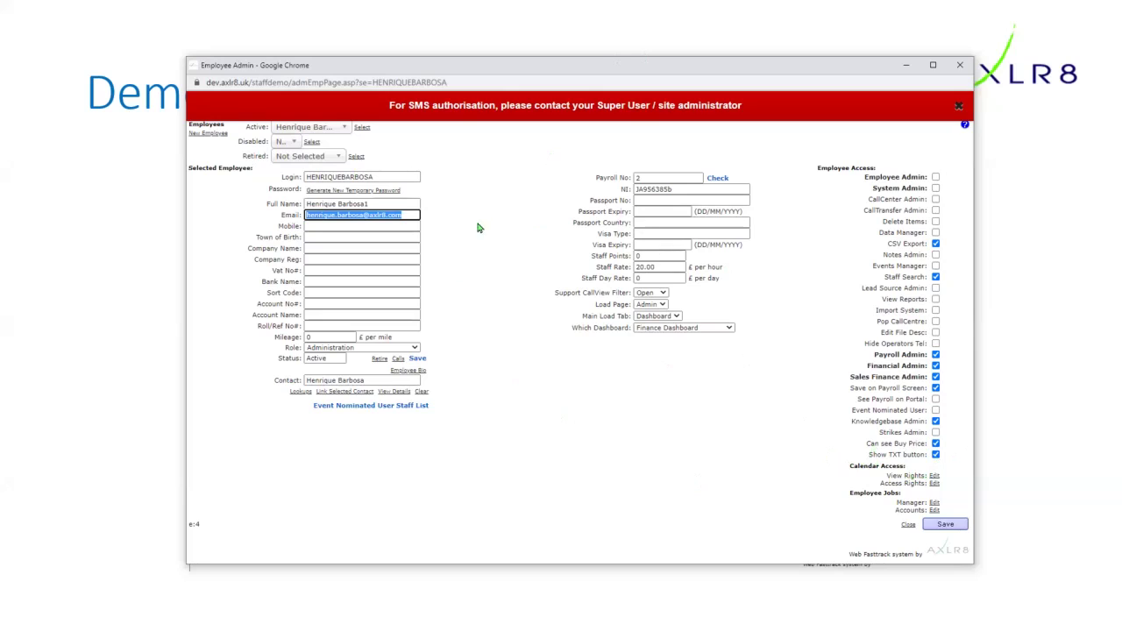
left_click(570, 430)
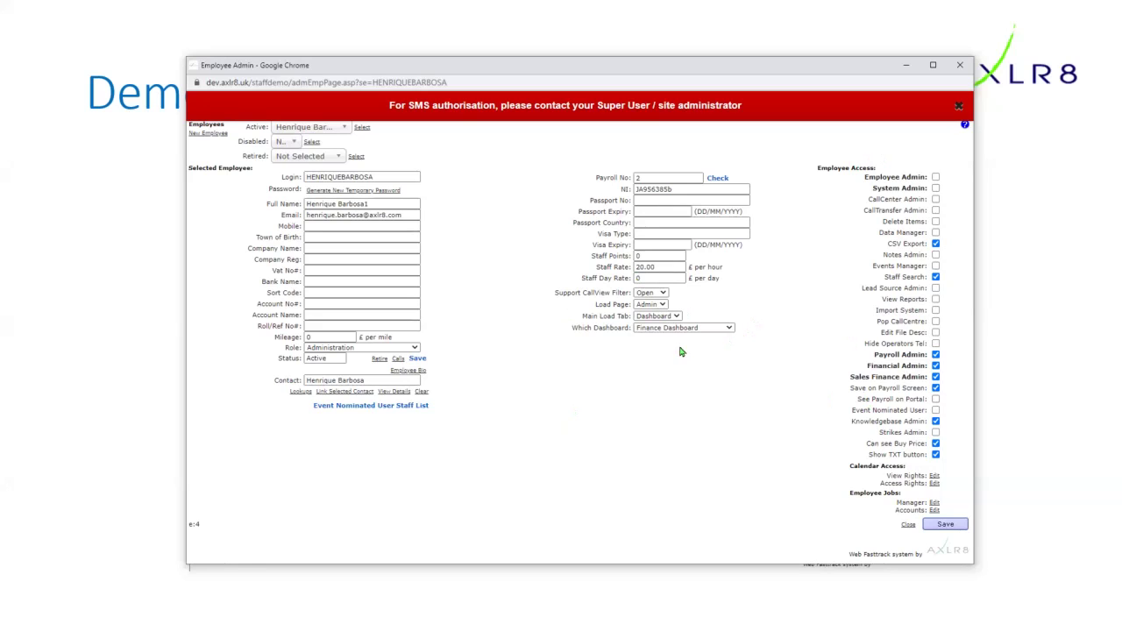
left_click(673, 329)
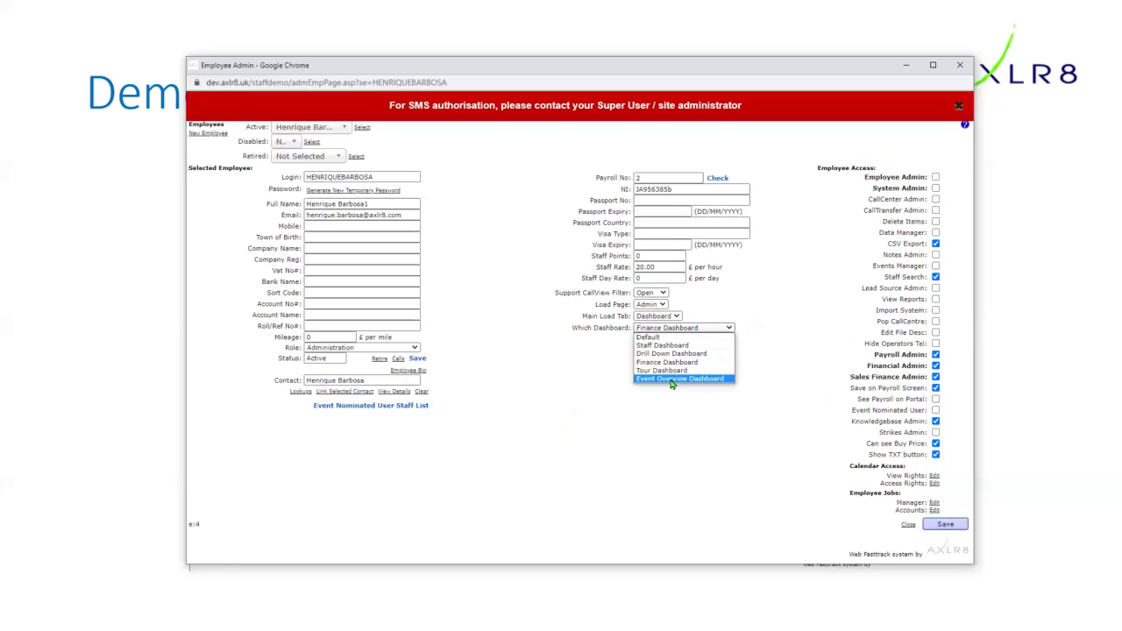
left_click(672, 362)
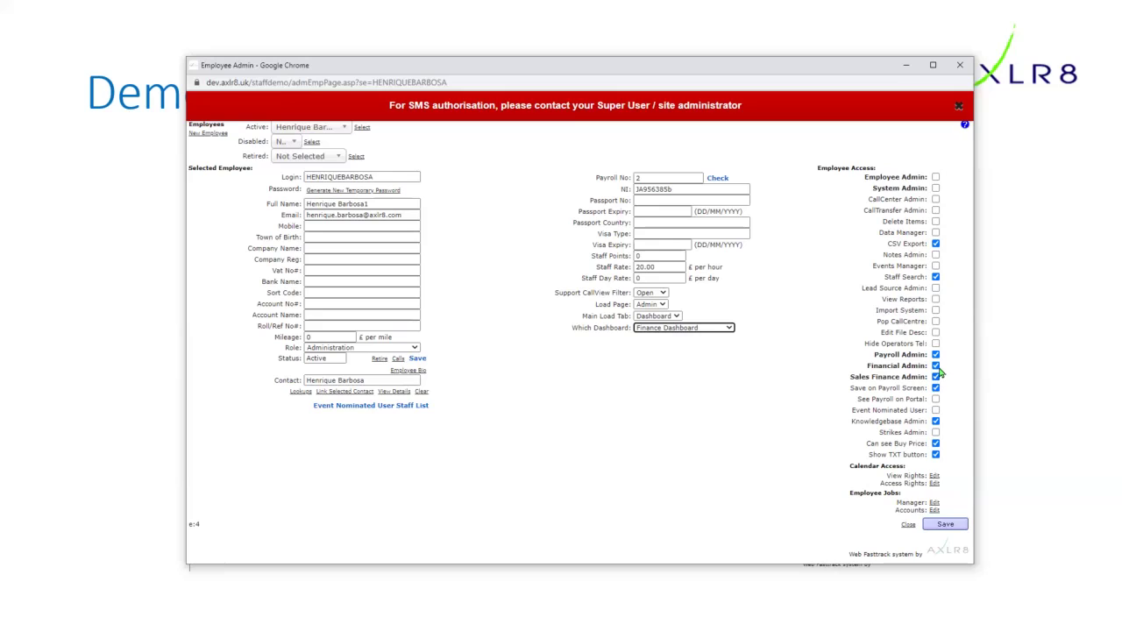
- Untick Financial Admin and Sales Finance Admin so only Payroll Admin access remains
left_click(935, 366)
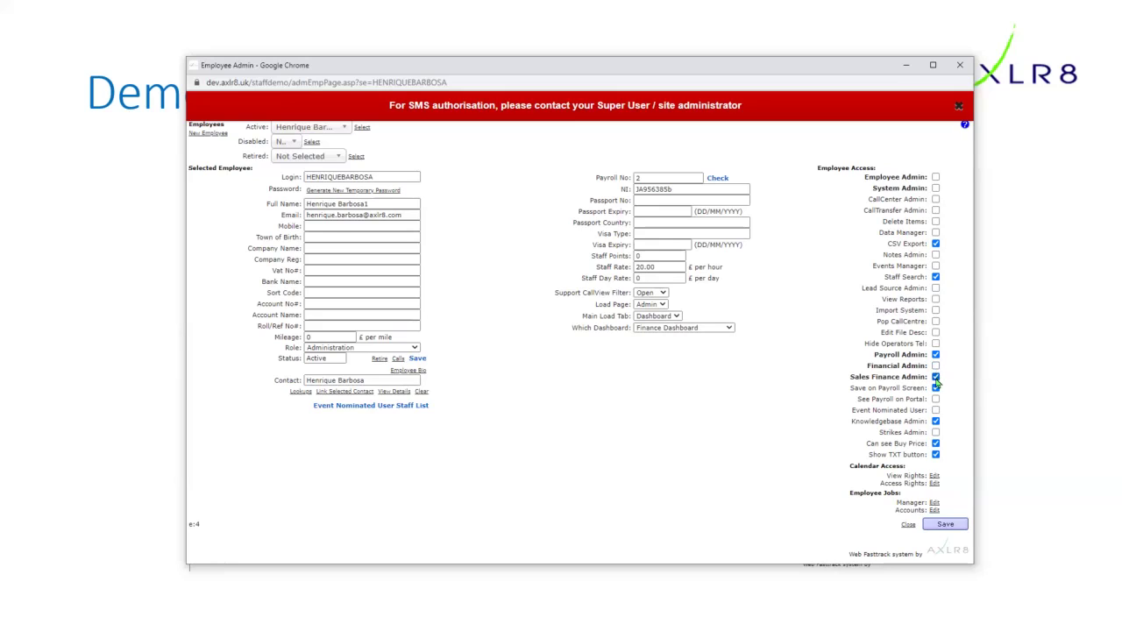
left_click(935, 376)
left_click(657, 305)
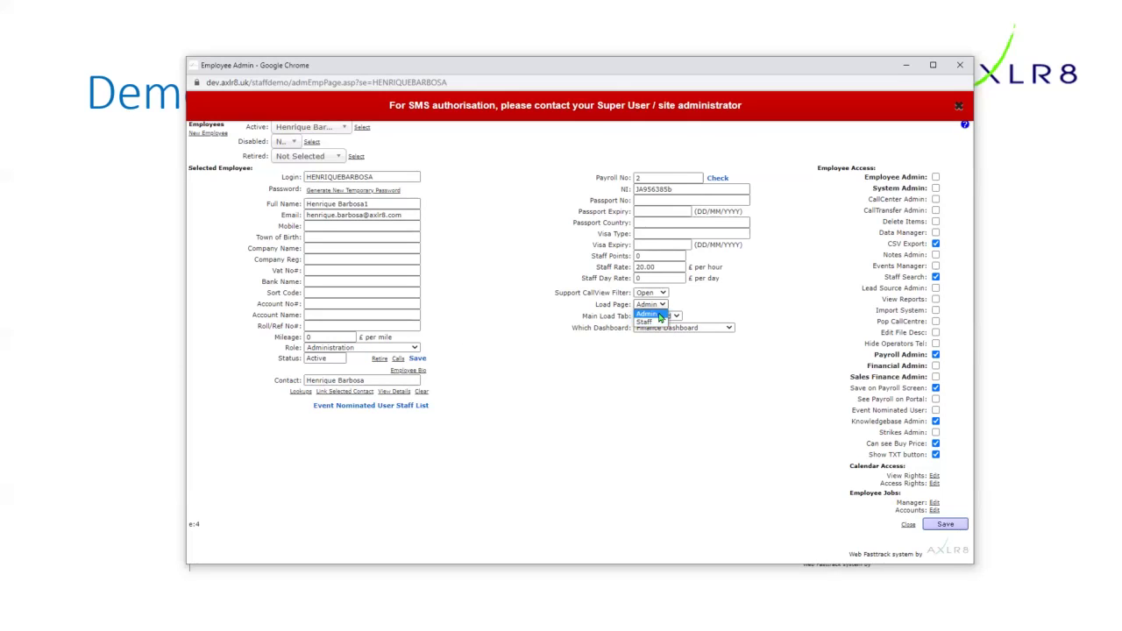
left_click(648, 313)
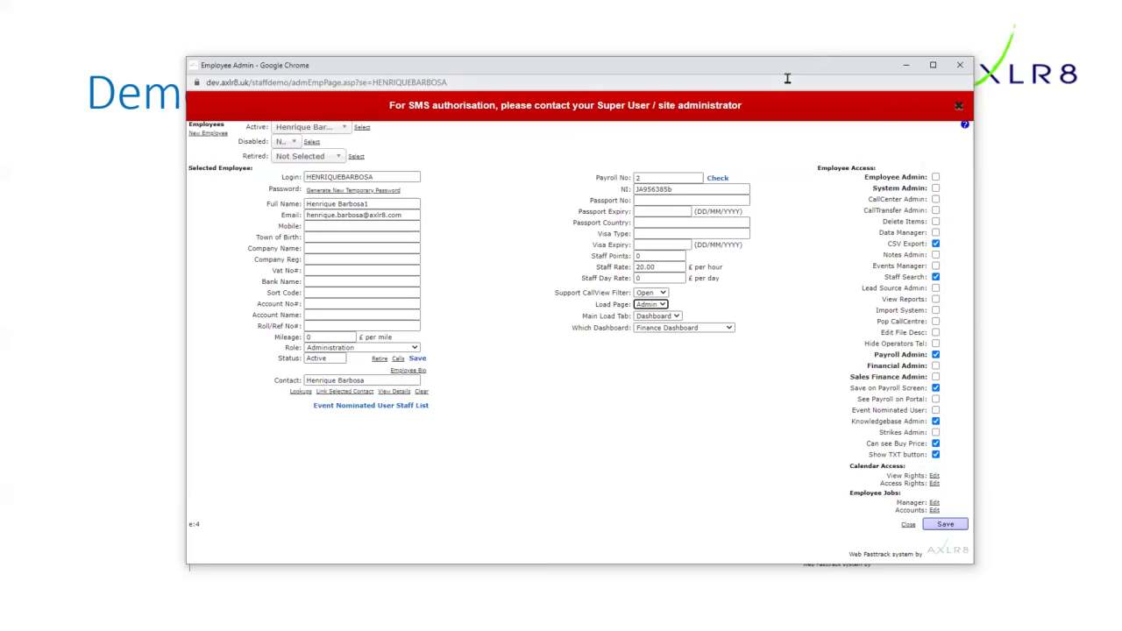
left_click(416, 348)
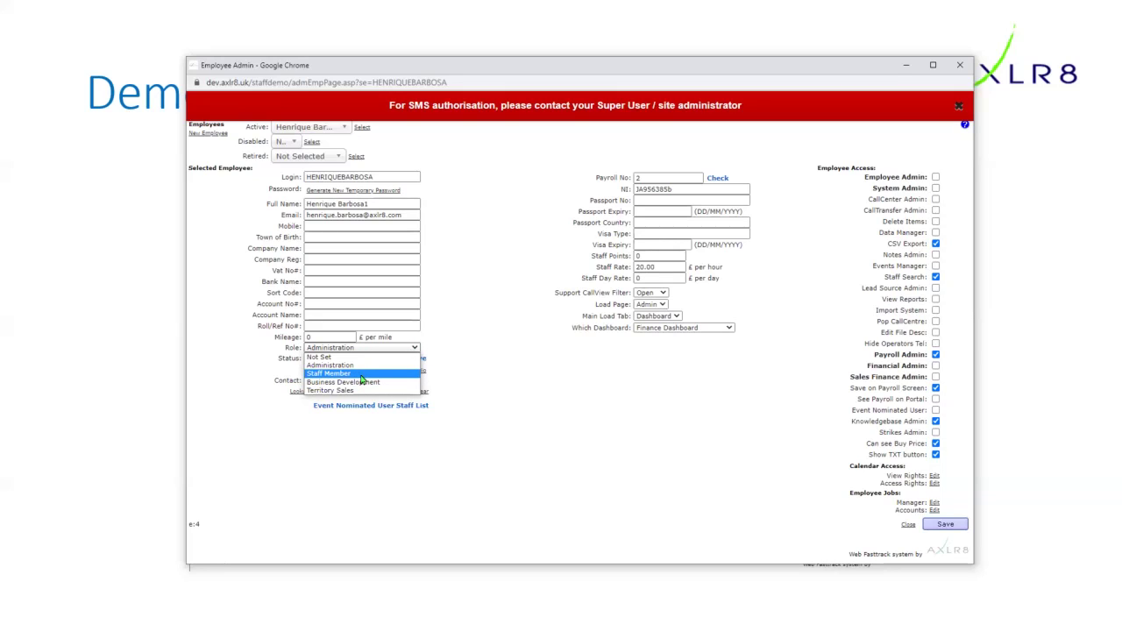
left_click(660, 304)
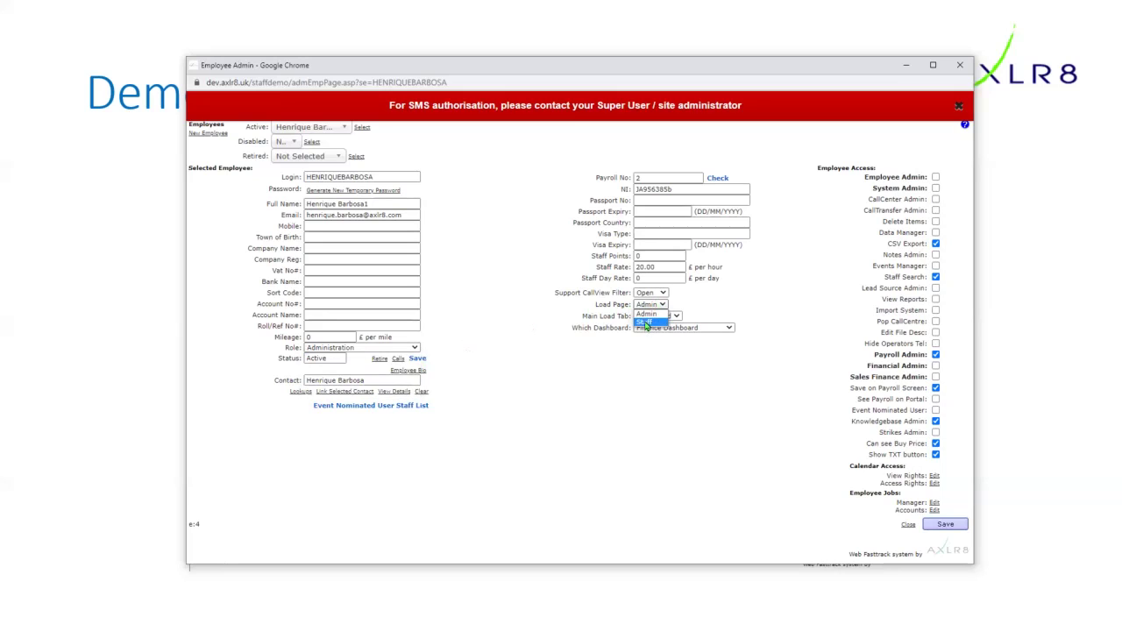
left_click(540, 352)
left_click(412, 348)
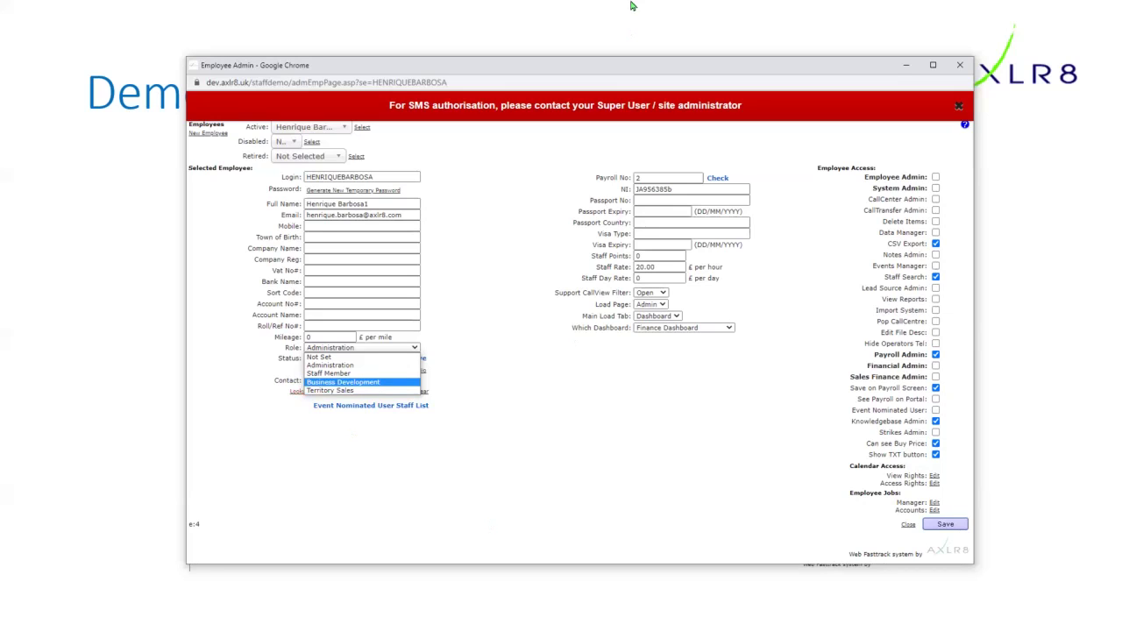
left_click(544, 465)
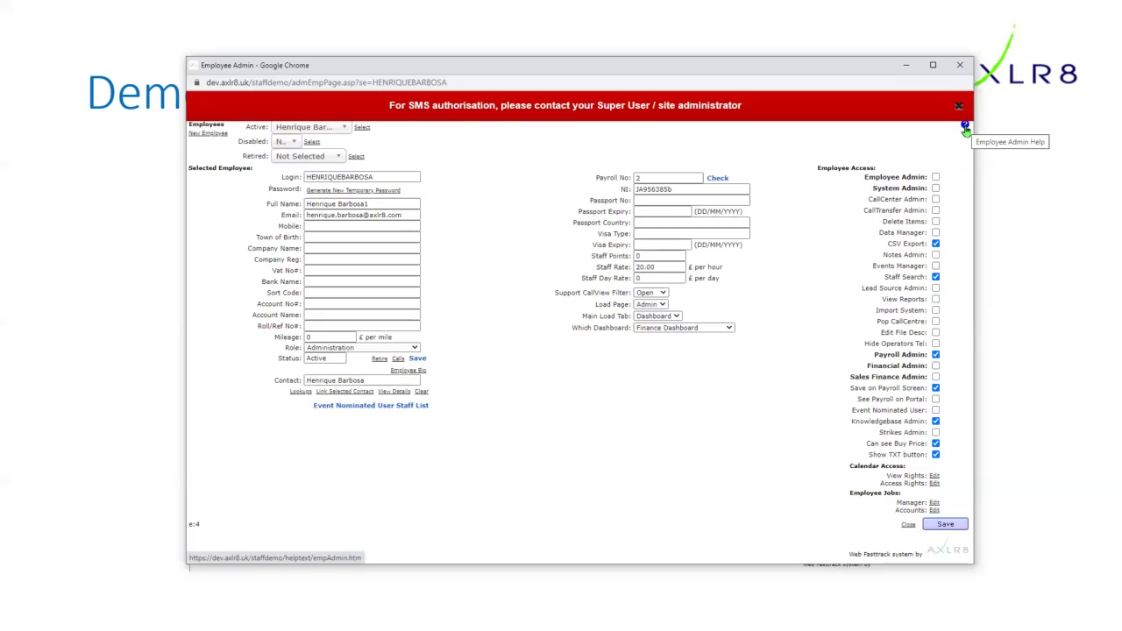
- Dismiss the SMS authorisation notice and open the Employee Admin help page
left_click(959, 109)
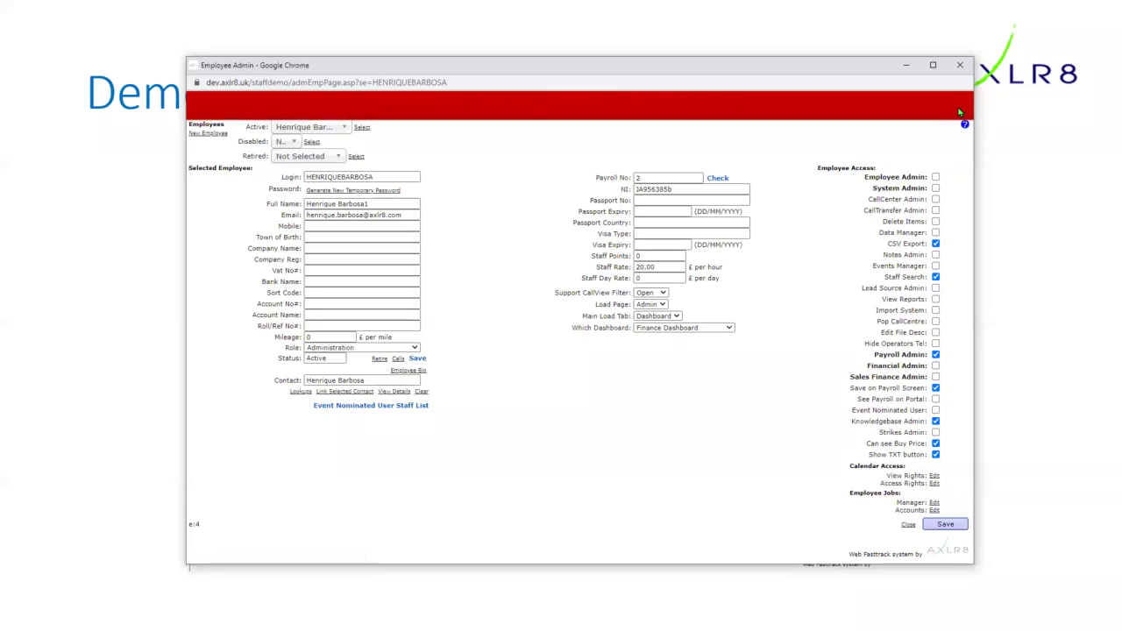
left_click(965, 128)
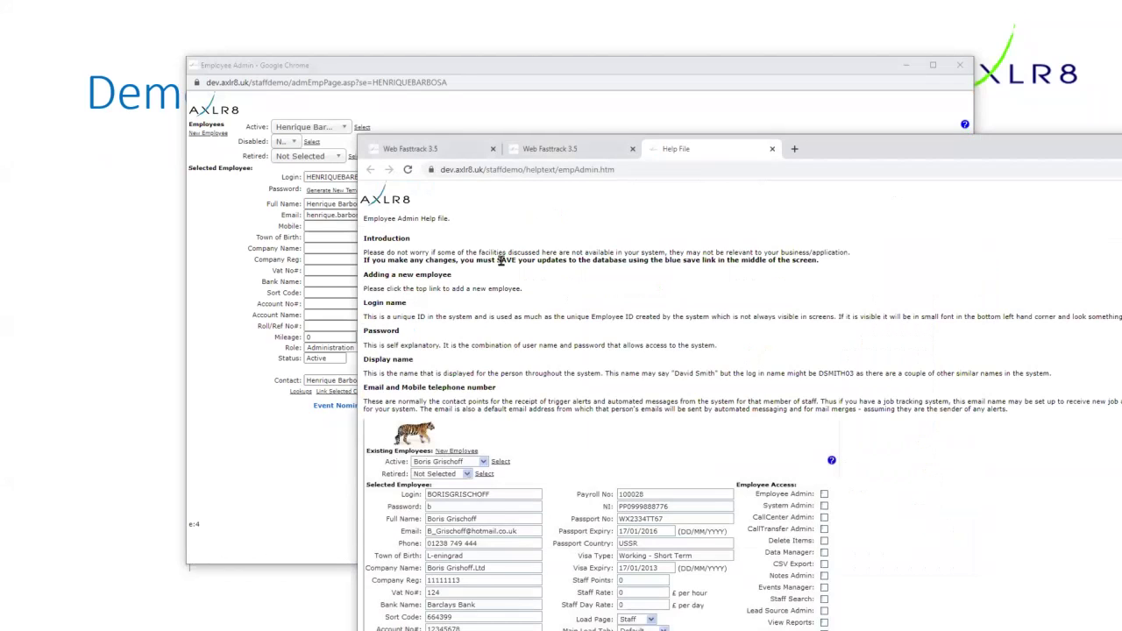
scroll(689, 546, "down", 5)
scroll(689, 546, "down", 10)
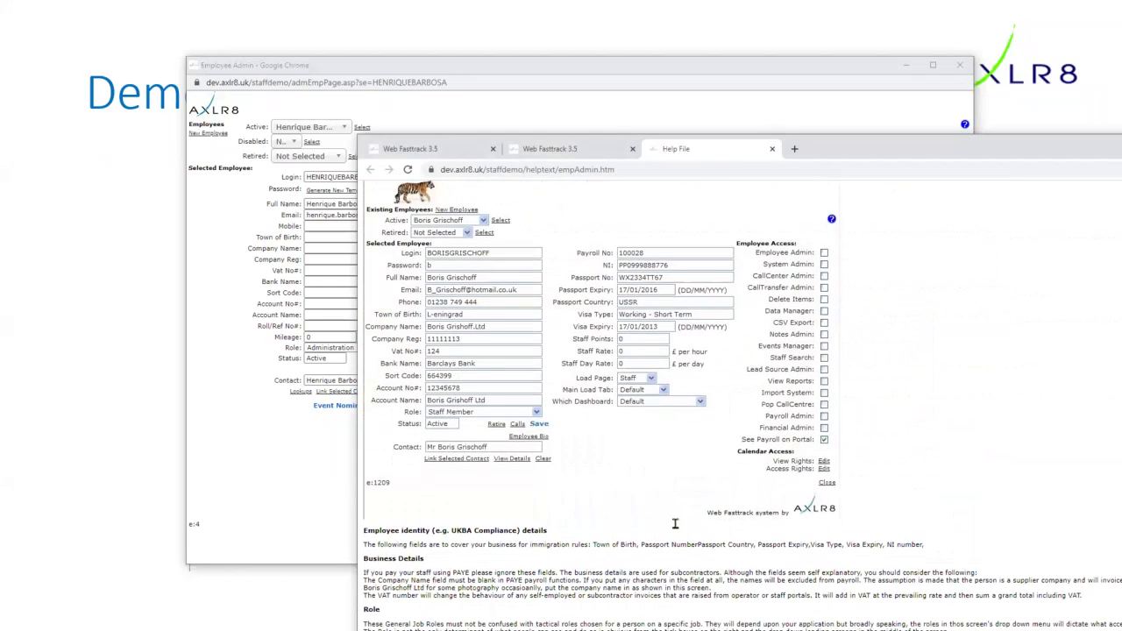
scroll(773, 105, "down", 2)
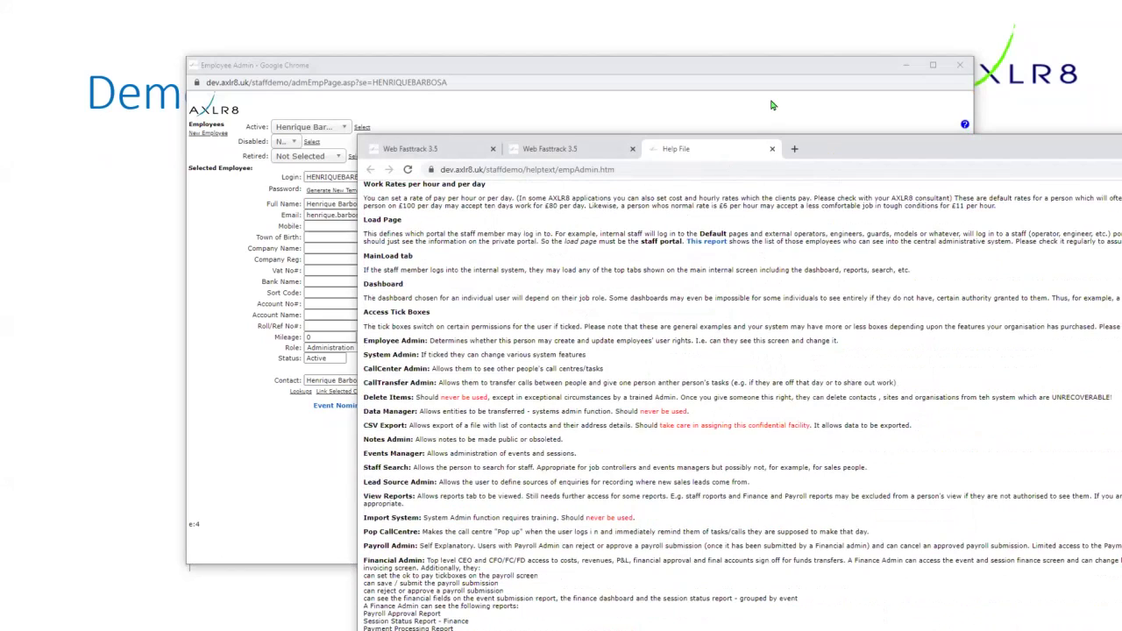
- Read through the Employee Admin help page, then drag it right to uncover the employee record
left_click_drag(834, 149, 520, 60)
scroll(165, 466, "down", 2)
scroll(217, 481, "down", 1)
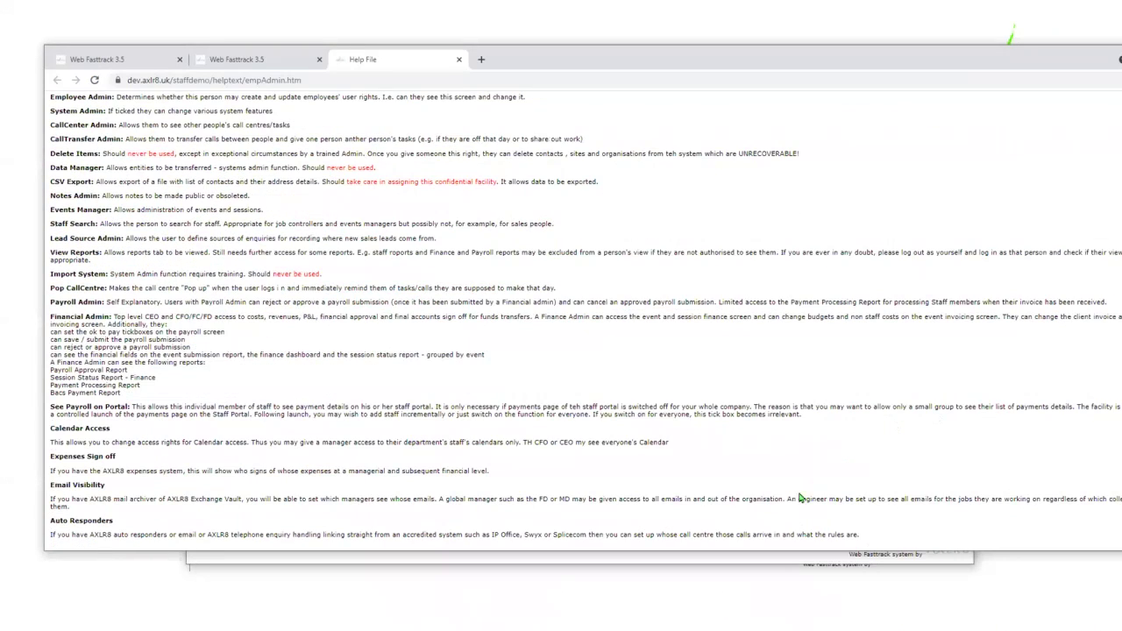
scroll(652, 405, "up", 7)
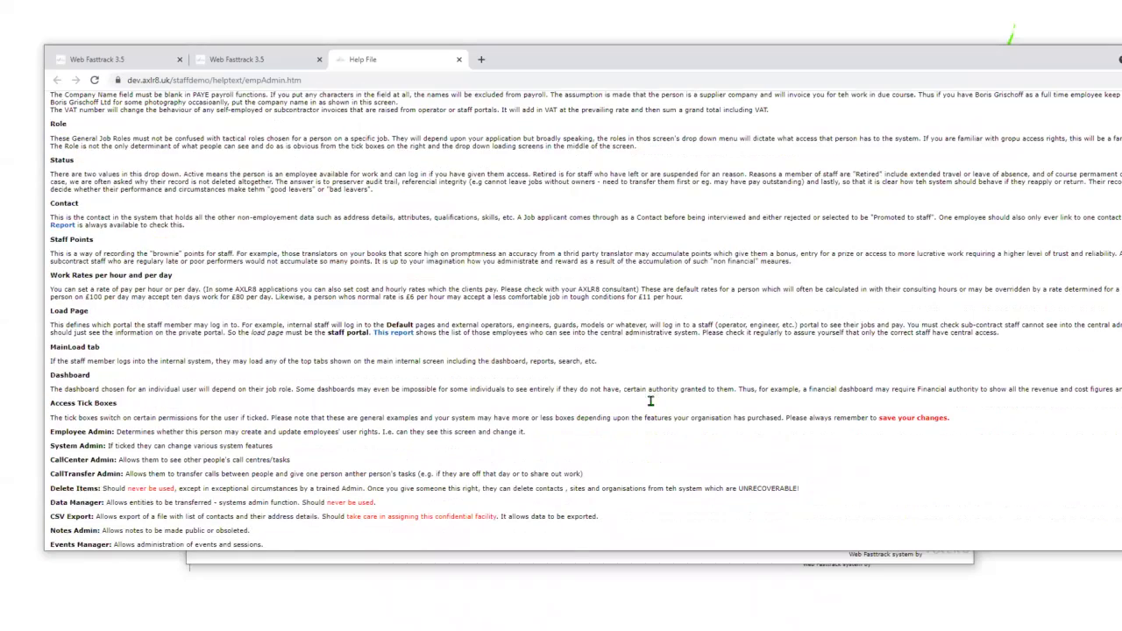
scroll(652, 405, "up", 7)
scroll(613, 438, "down", 3)
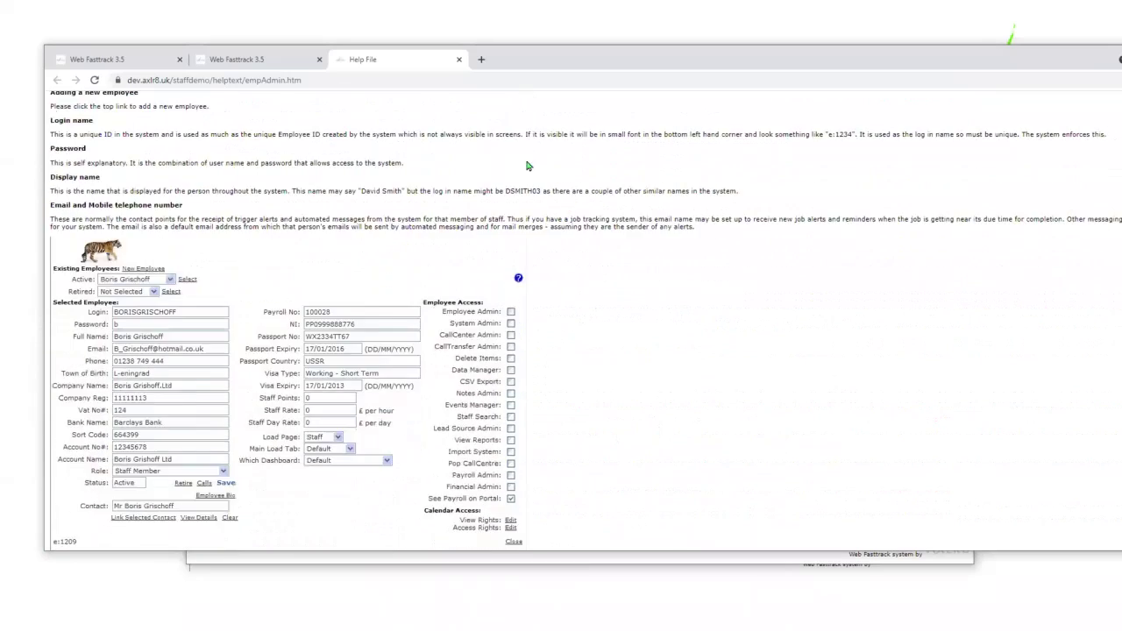
scroll(517, 92, "down", 1)
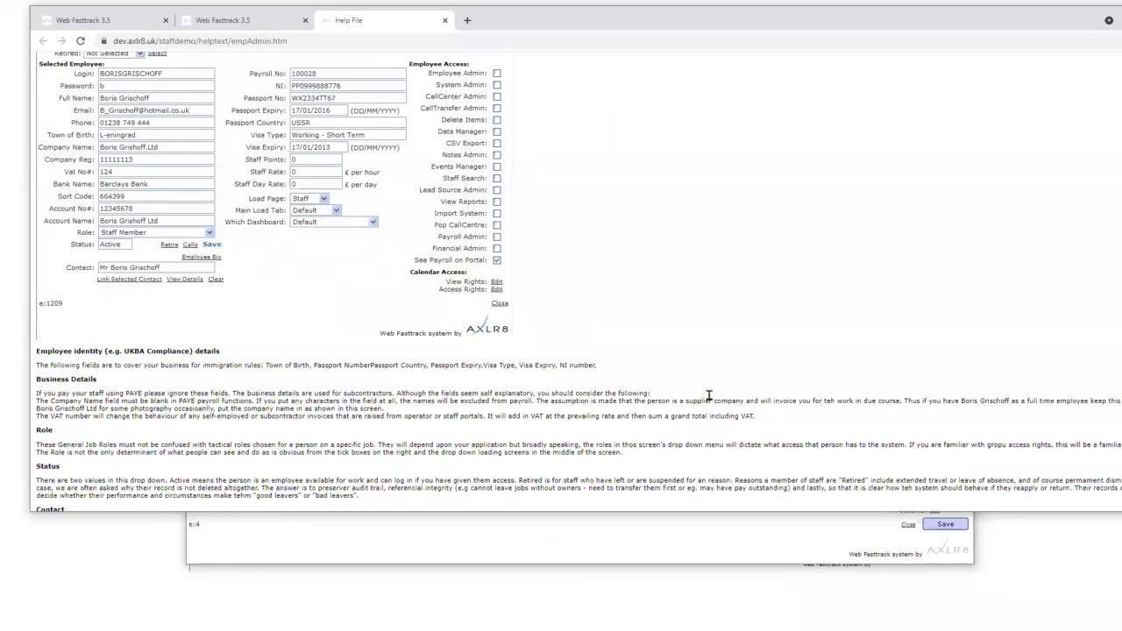
scroll(771, 447, "down", 5)
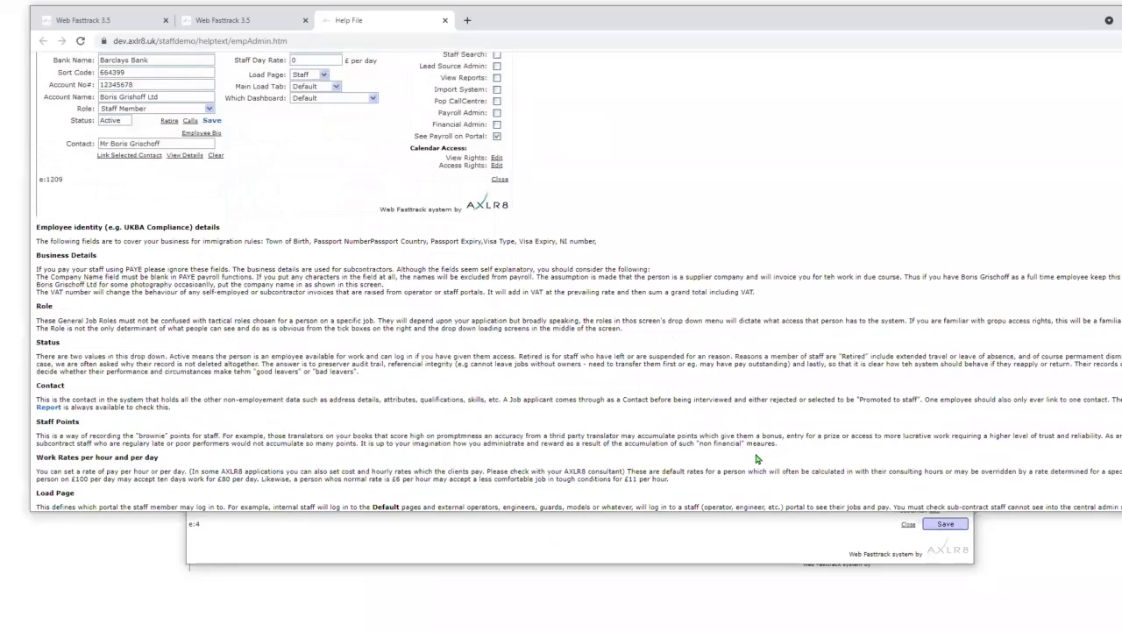
scroll(741, 353, "up", 5)
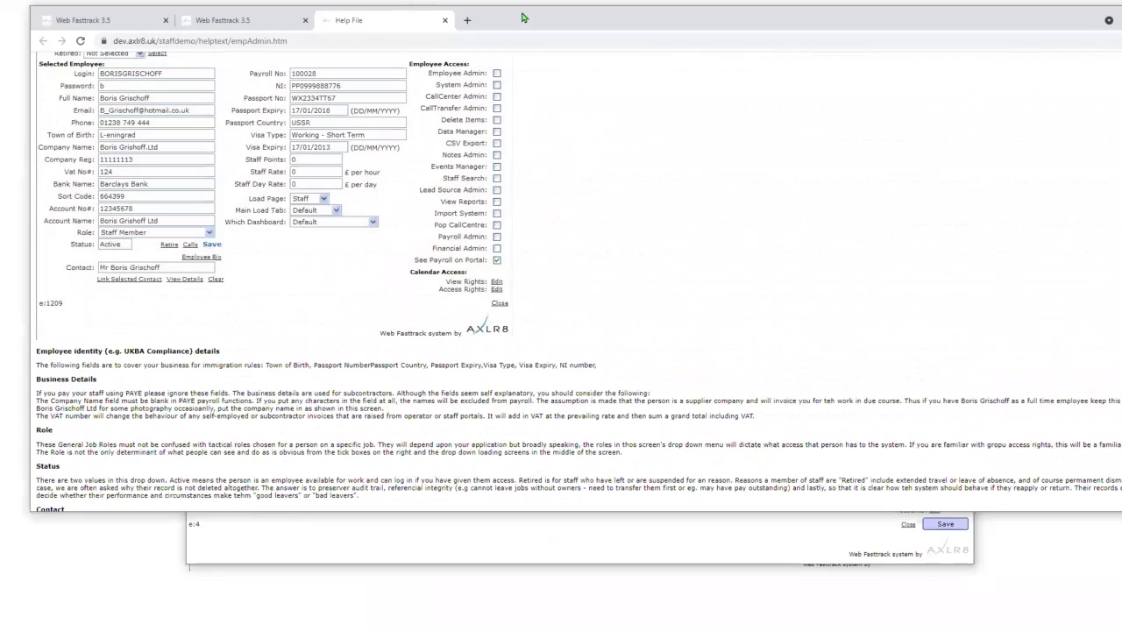
left_click_drag(545, 18, 965, 74)
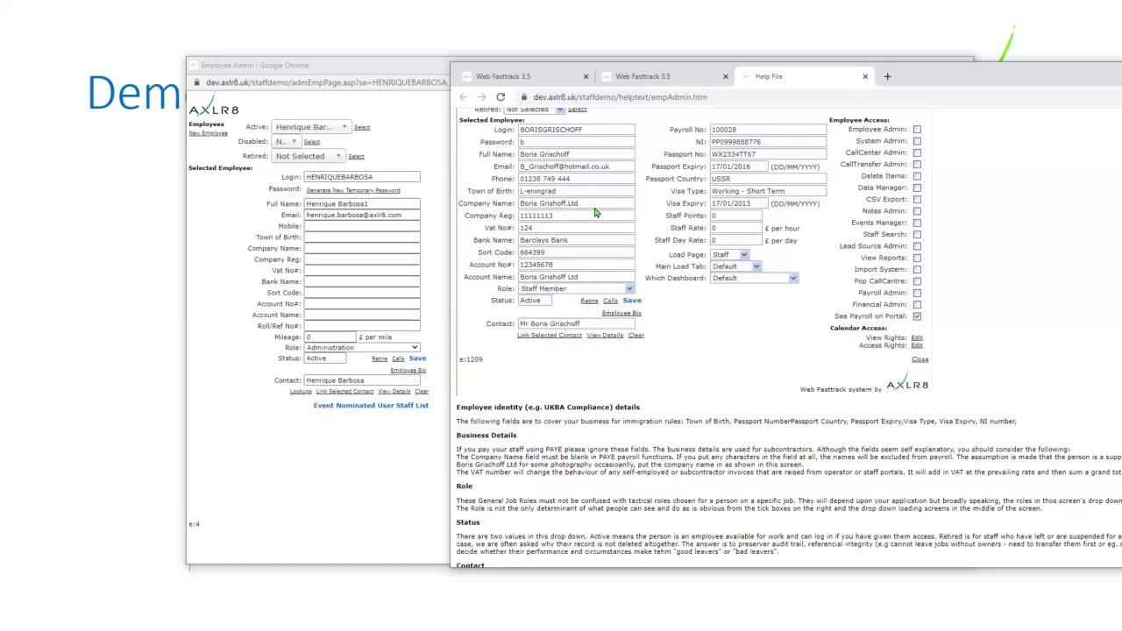
- Choose another employee from the Active employee list and load their record with Select
left_click(338, 132)
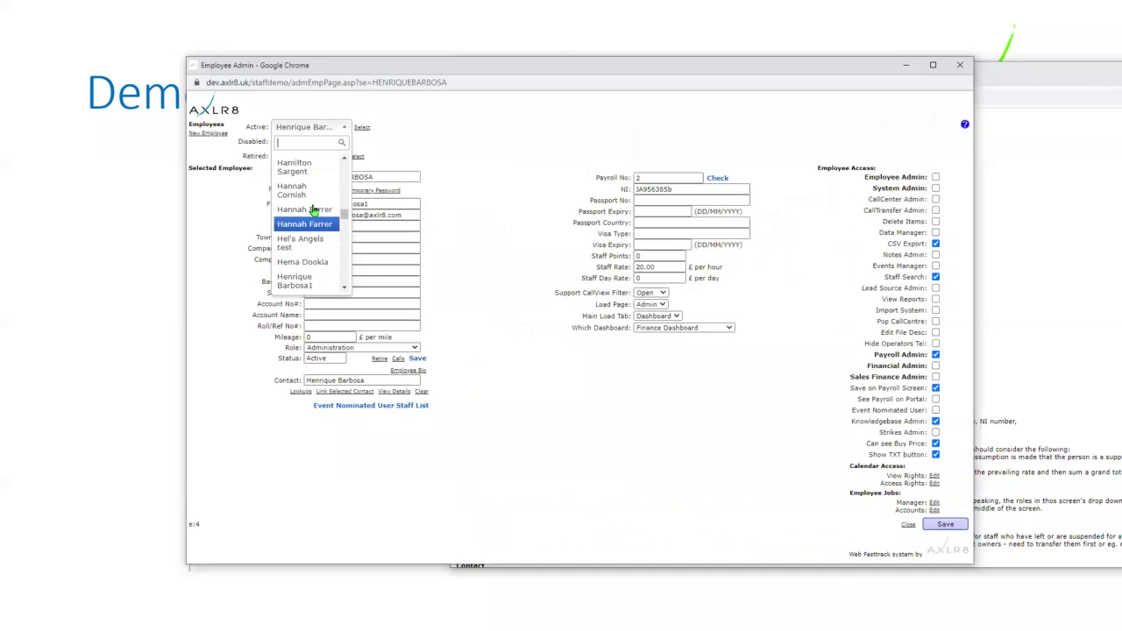
scroll(317, 203, "up", 3)
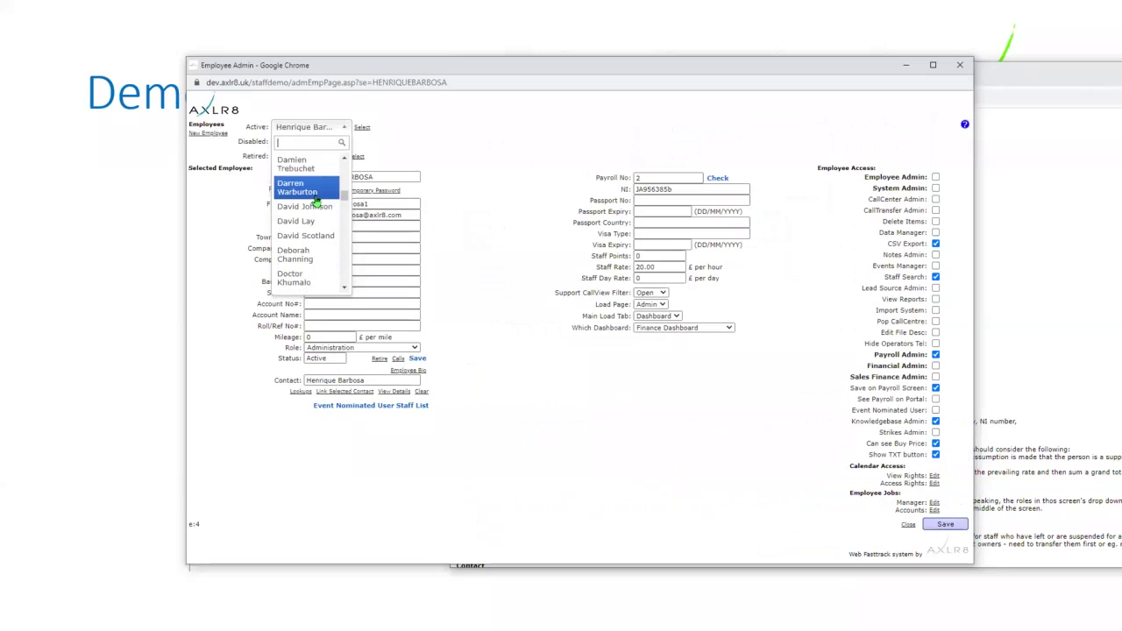
scroll(316, 201, "up", 5)
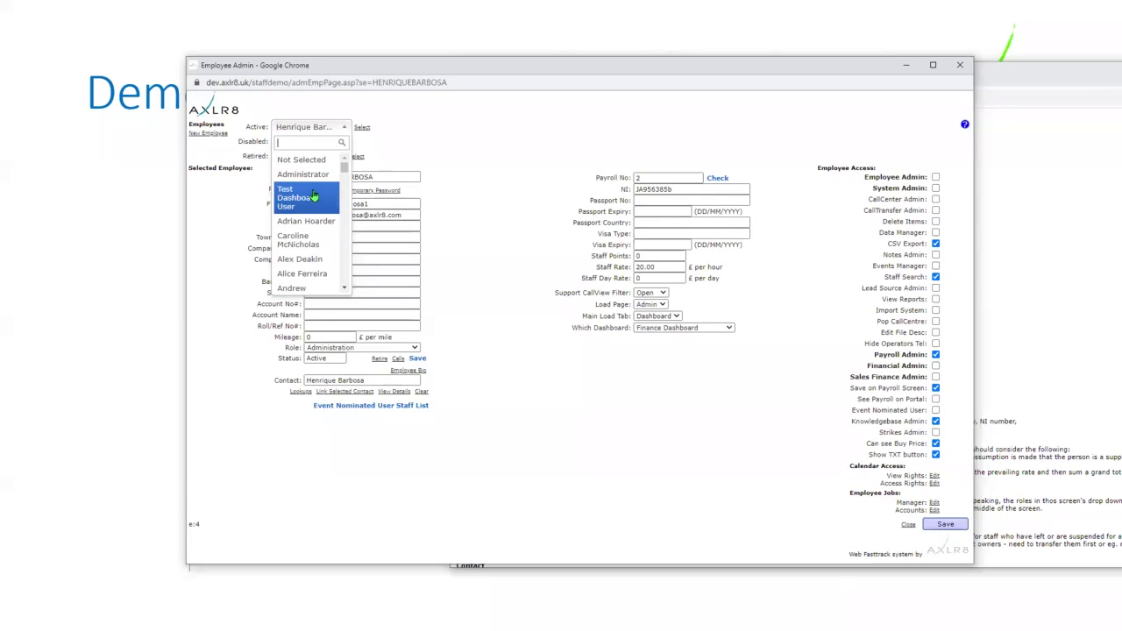
left_click(307, 275)
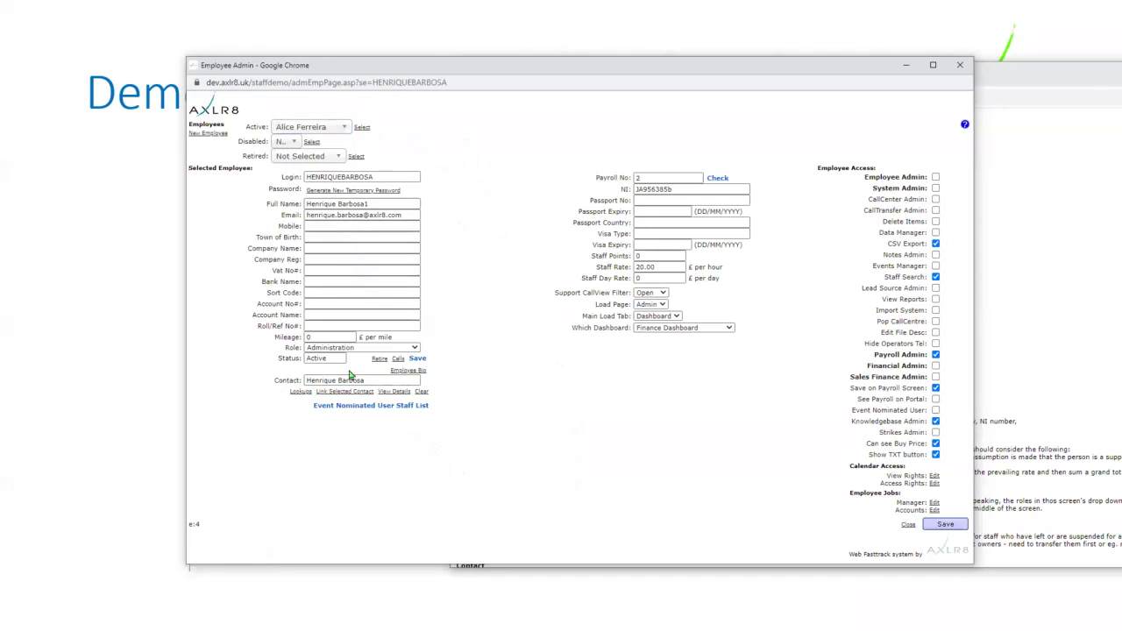
left_click(362, 128)
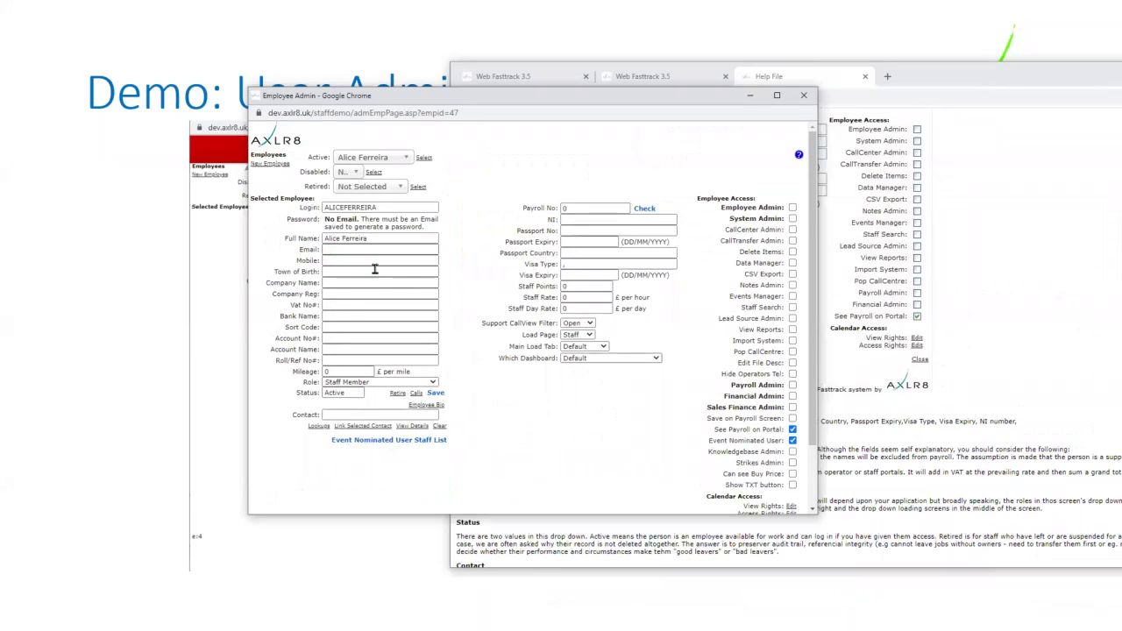
- Enter the employee's email address without the trailing dot and save the record
left_click(351, 251)
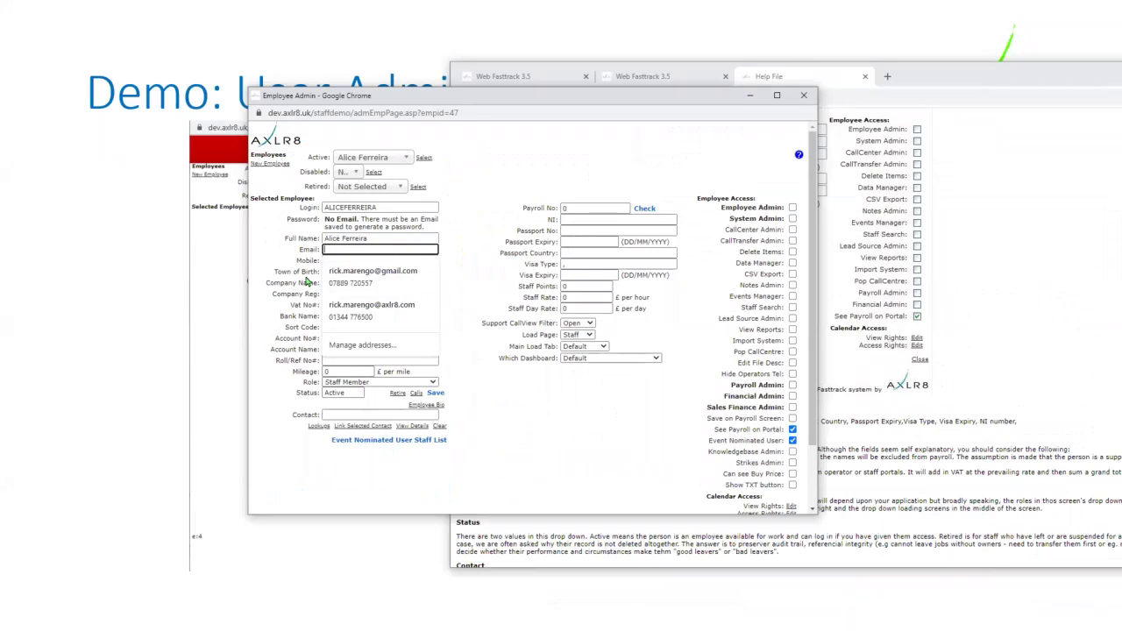
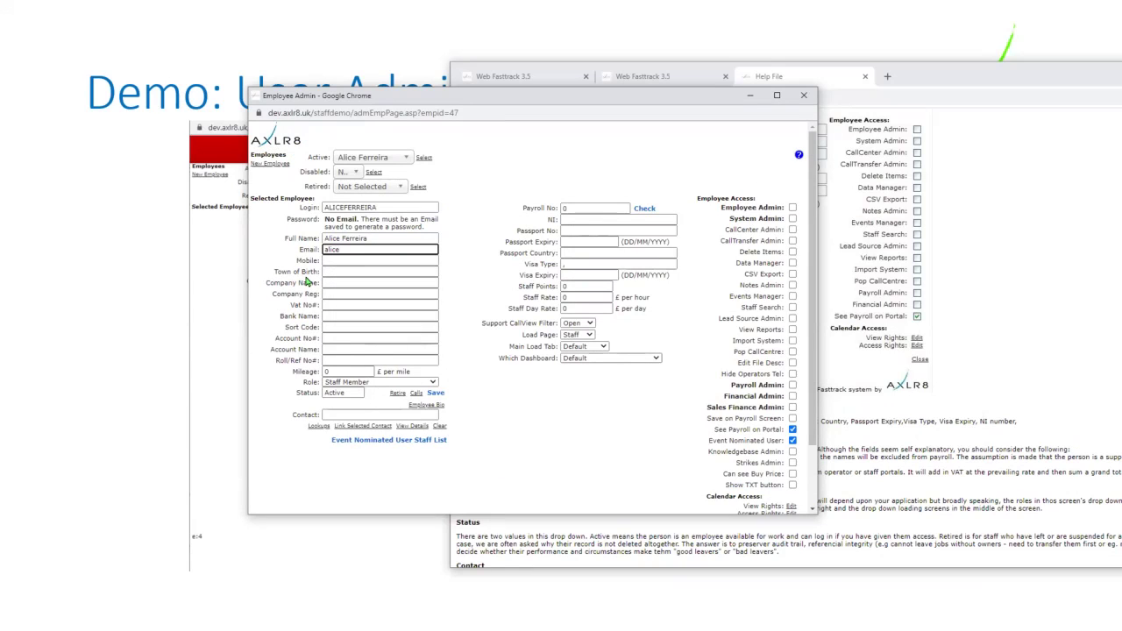
left_click(567, 449)
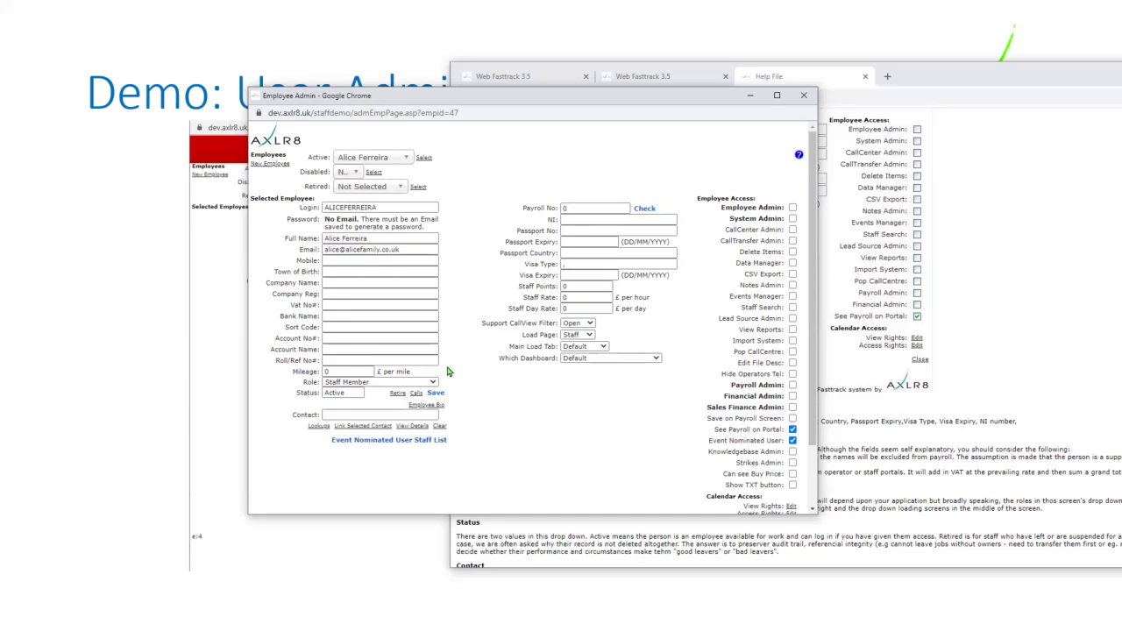
scroll(794, 495, "down", 1)
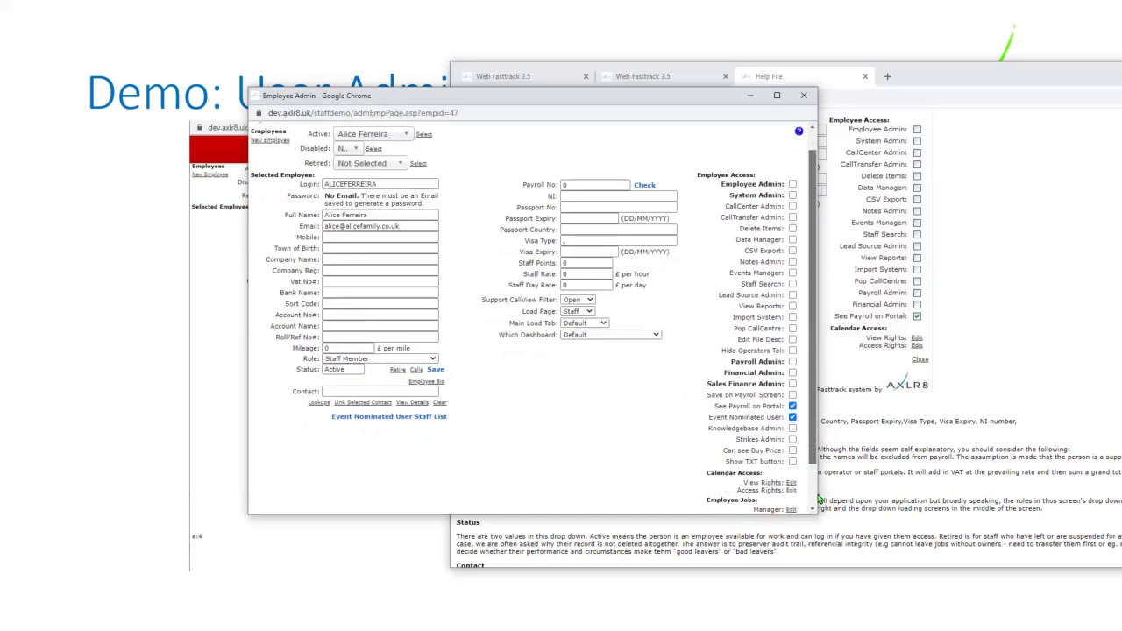
left_click(771, 481)
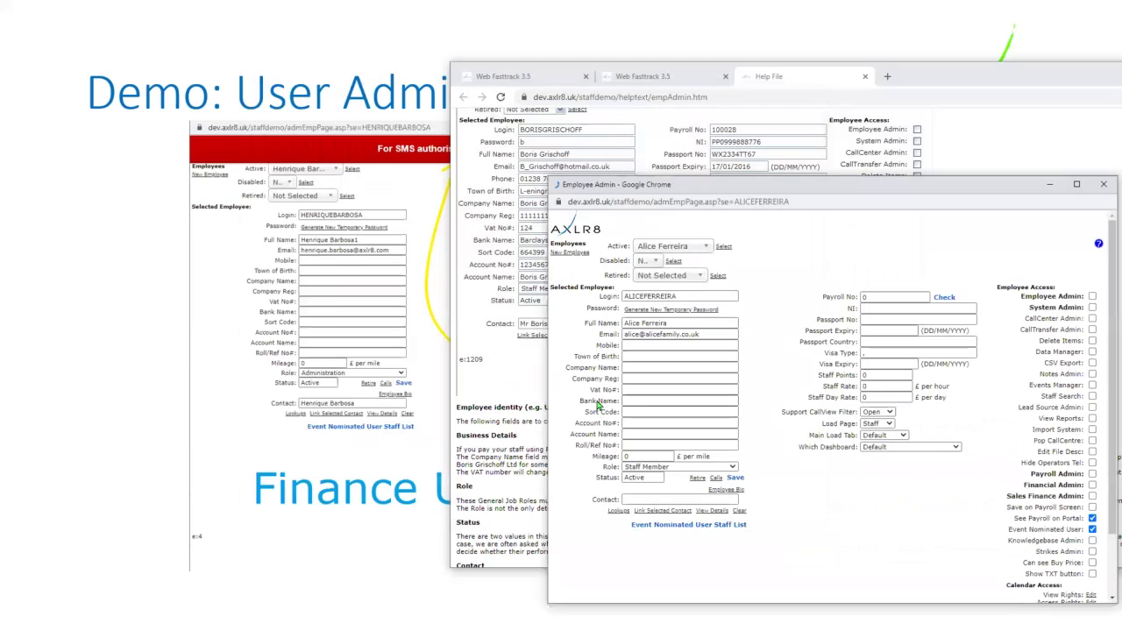
- Drag the Employee Admin window left over the slide
left_click_drag(784, 180, 467, 101)
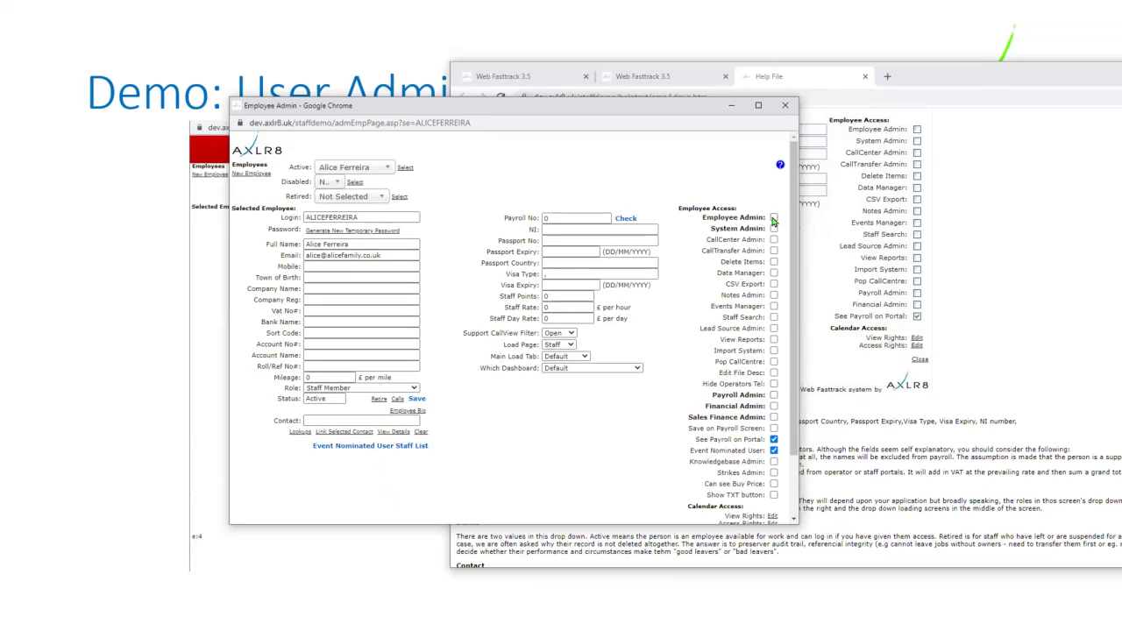
- Select the record window's URL, move the window aside, and return to the main browser window
left_click(510, 133)
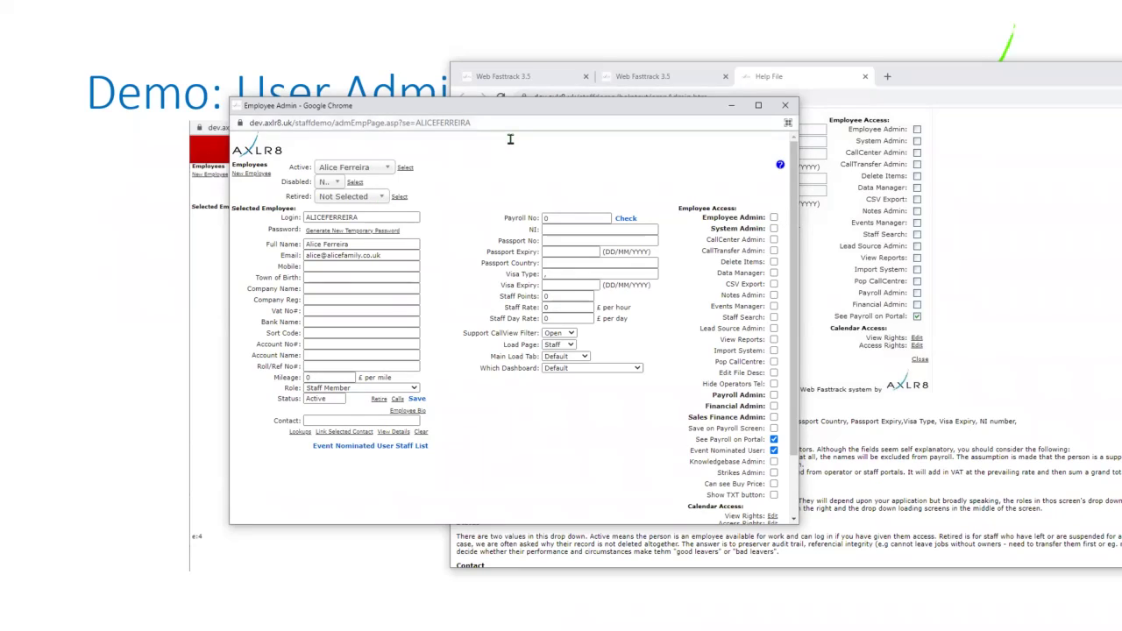
left_click(511, 123)
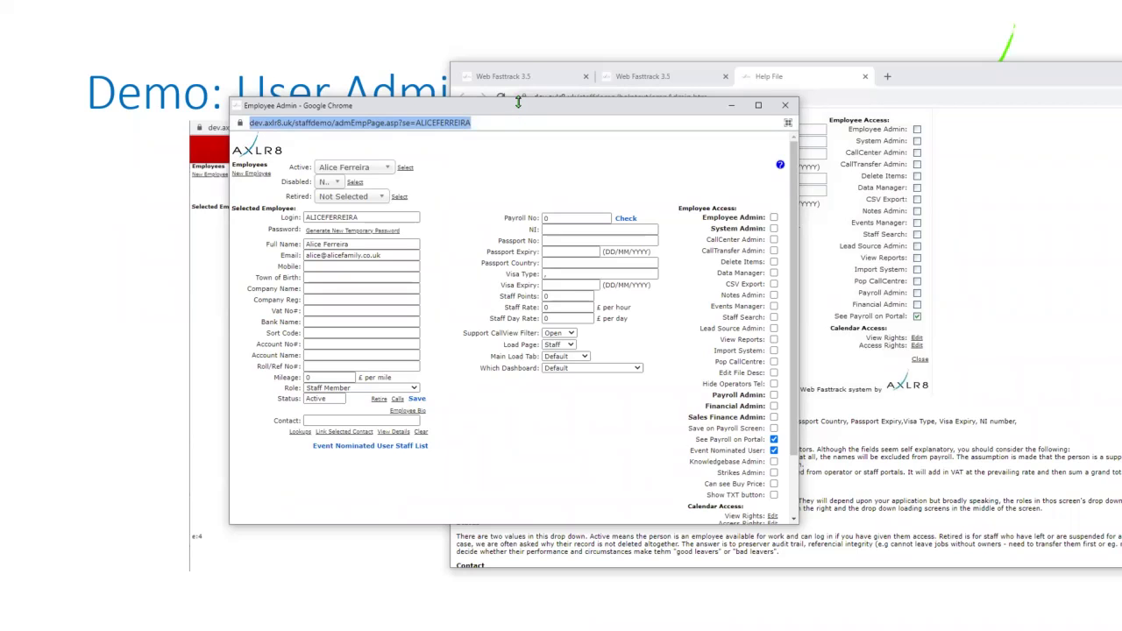
left_click_drag(519, 105, 768, 64)
left_click(199, 326)
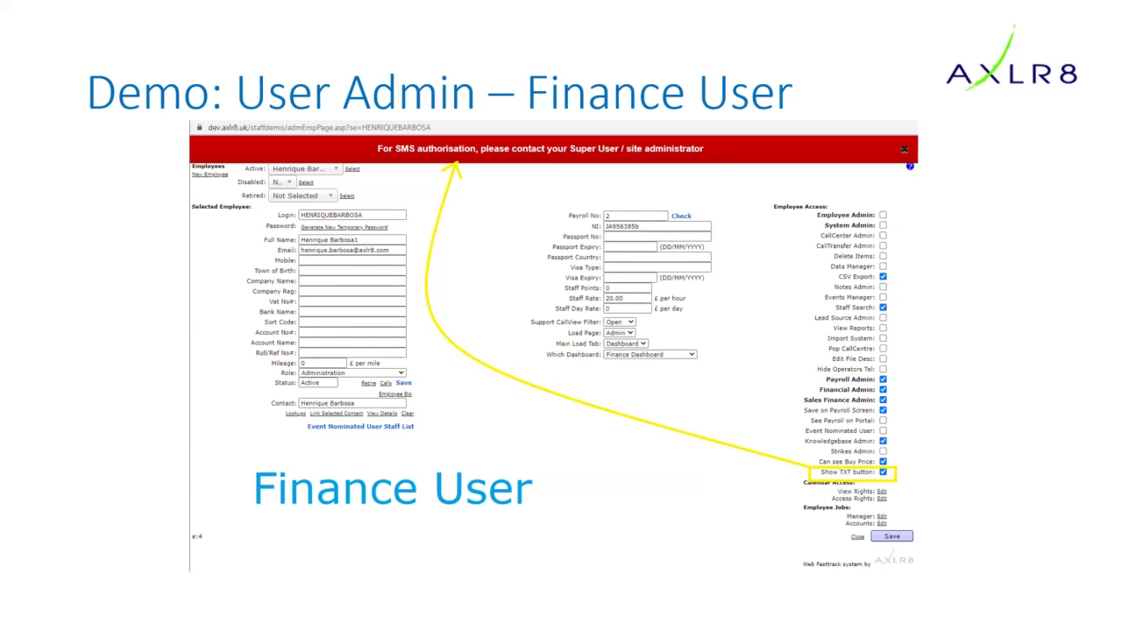
key("alt+Tab")
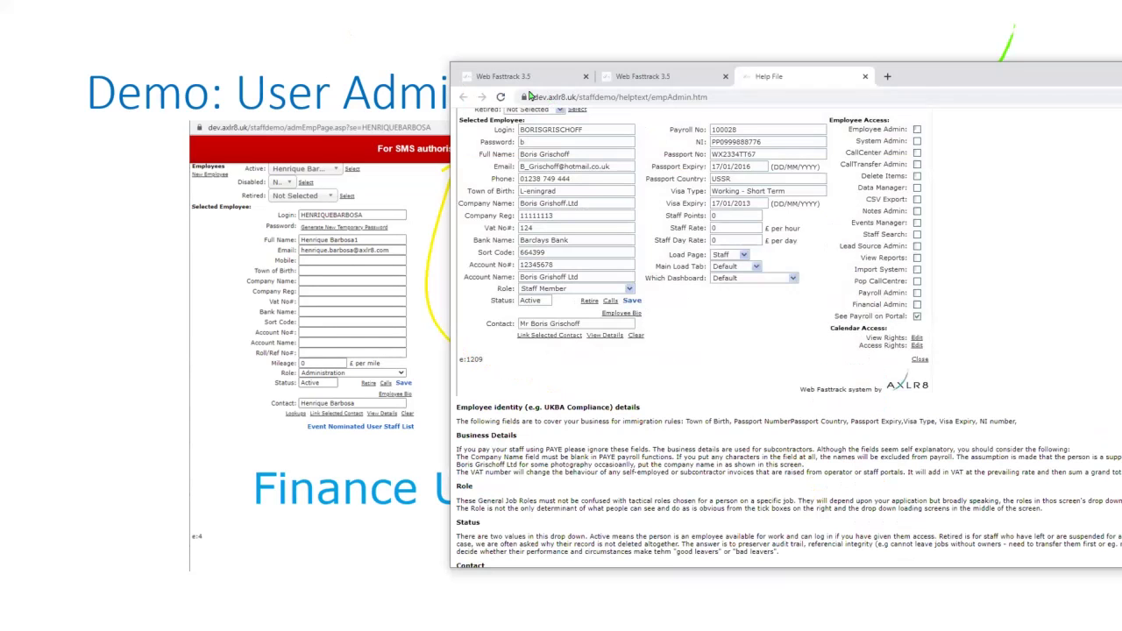
- Search Staff Details names for 'test' and open the matching tester's contact record
left_click(530, 79)
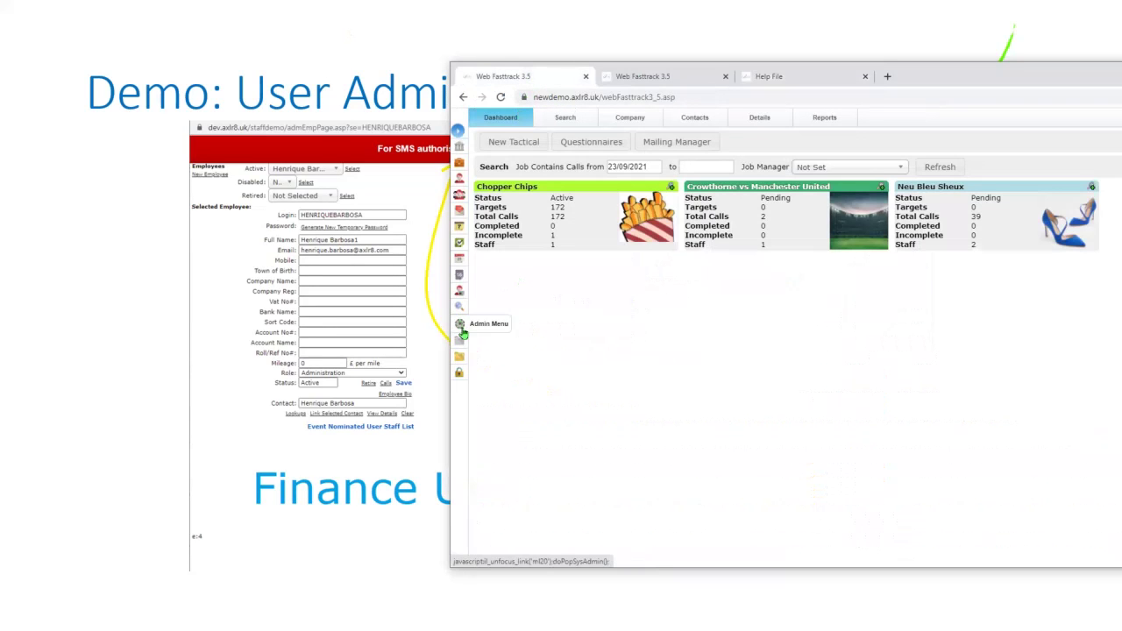
left_click(460, 296)
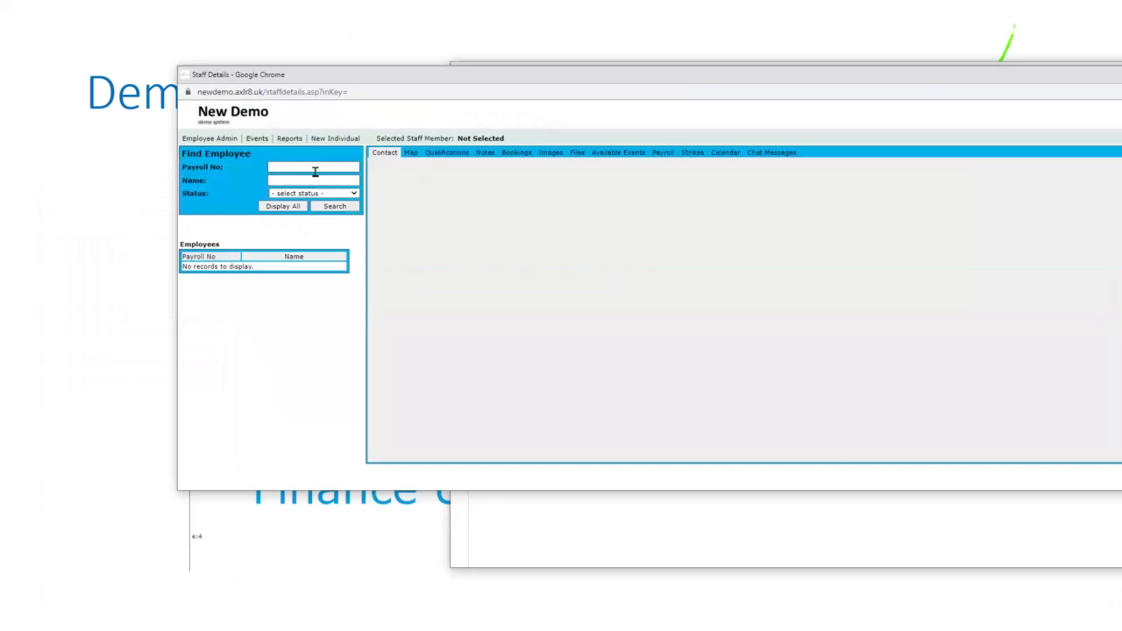
left_click(310, 180)
type("test")
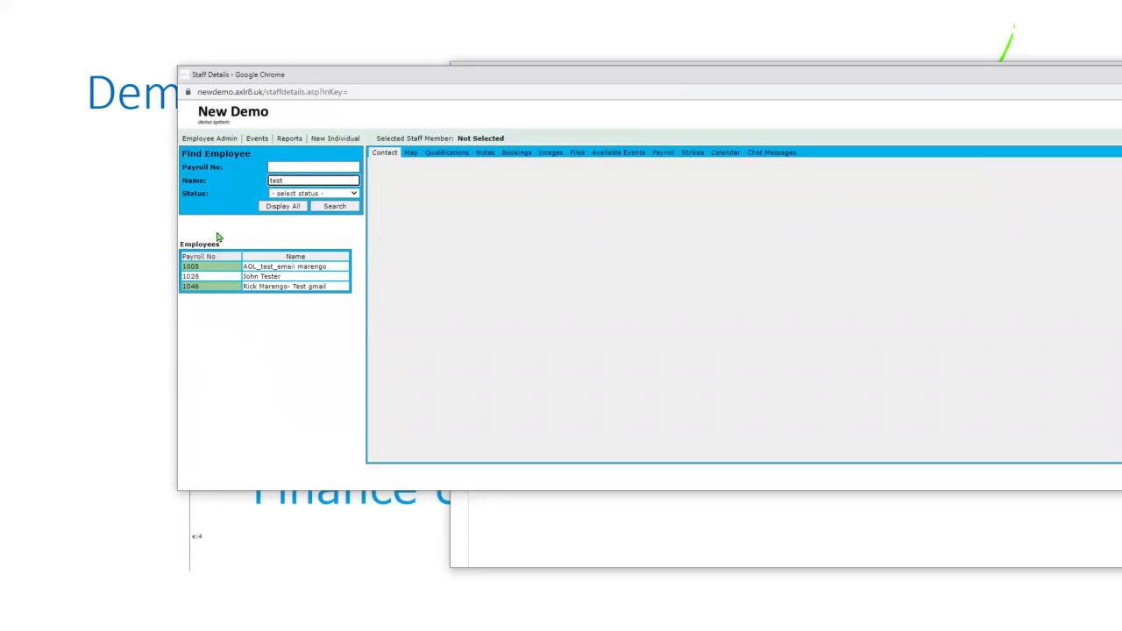
double_click(252, 275)
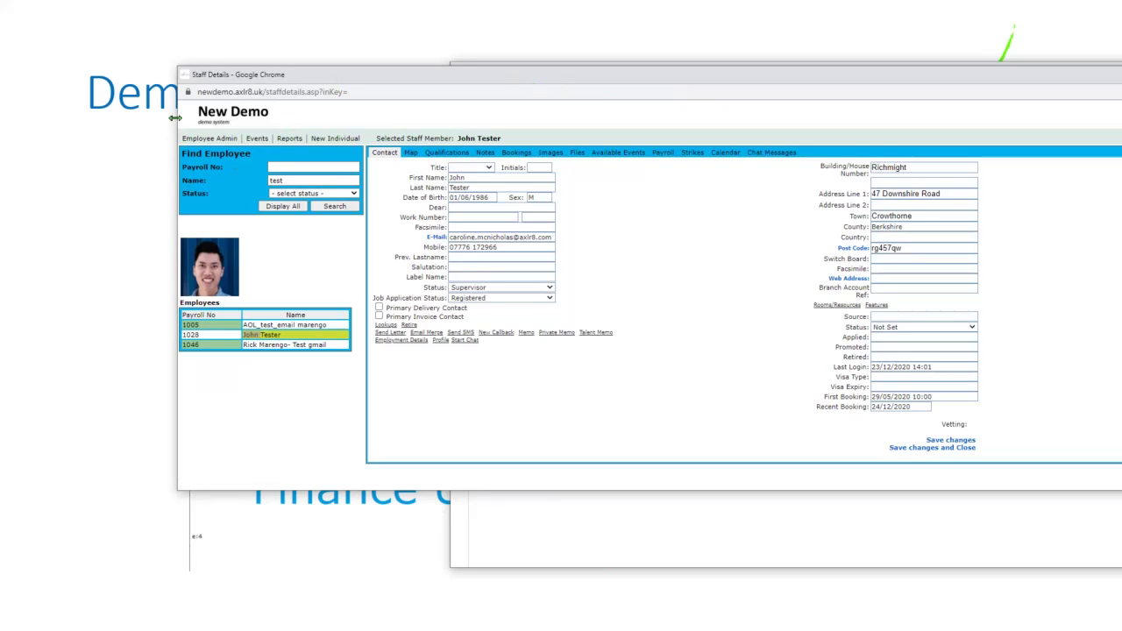
left_click_drag(176, 117, 426, 120)
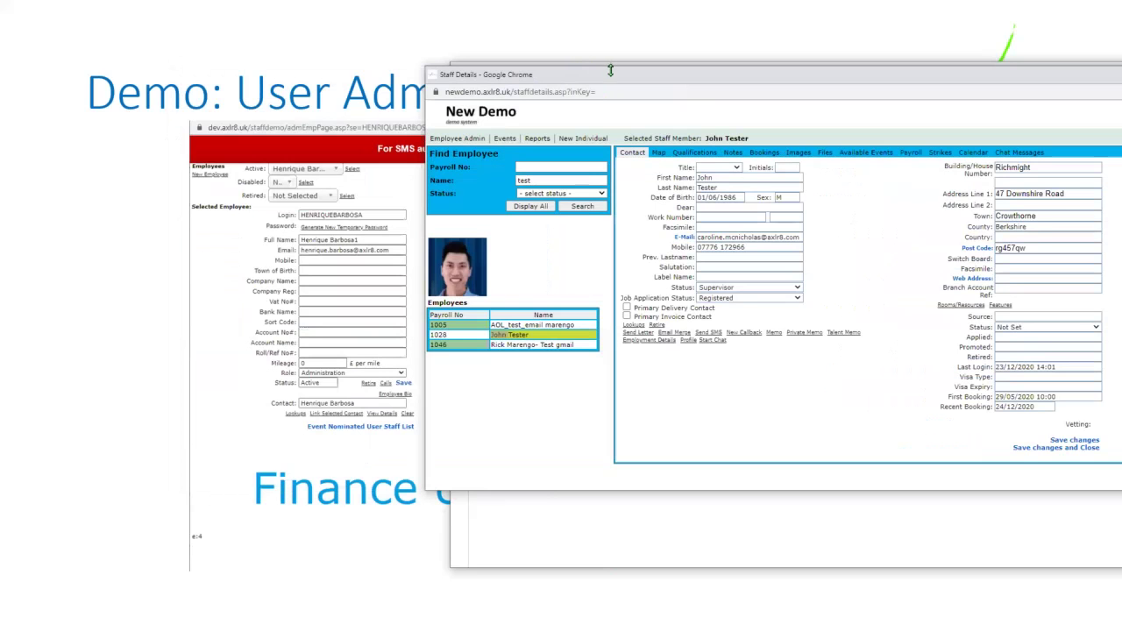
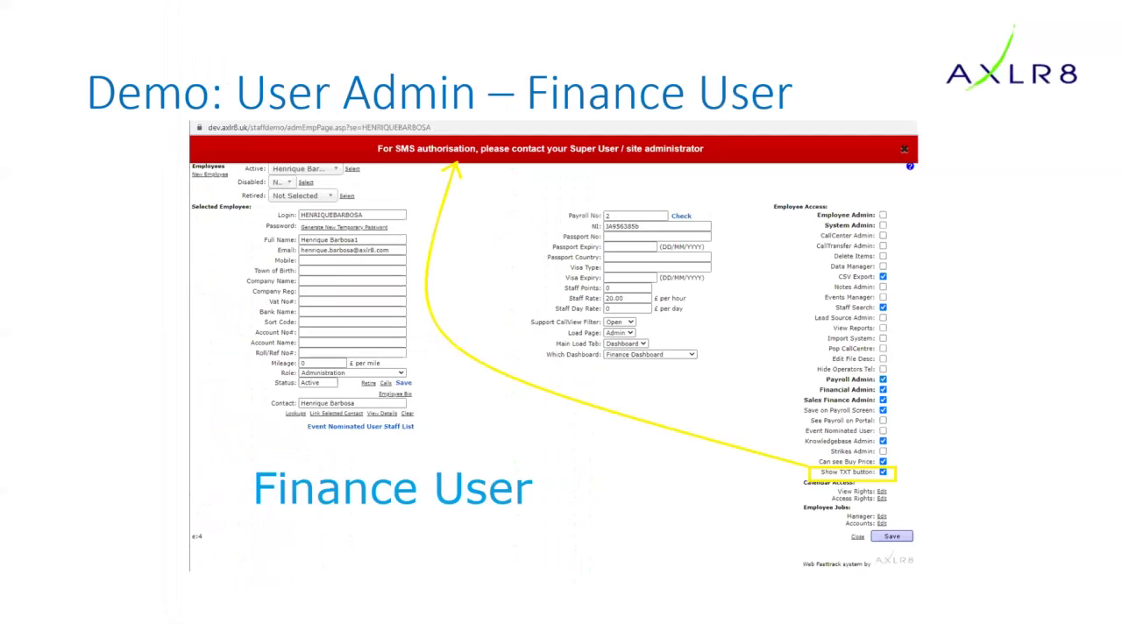
- Advance the slideshow to the 'Coming up' slide listing sessions from 24-Sep to 29-Sep
key("Right")
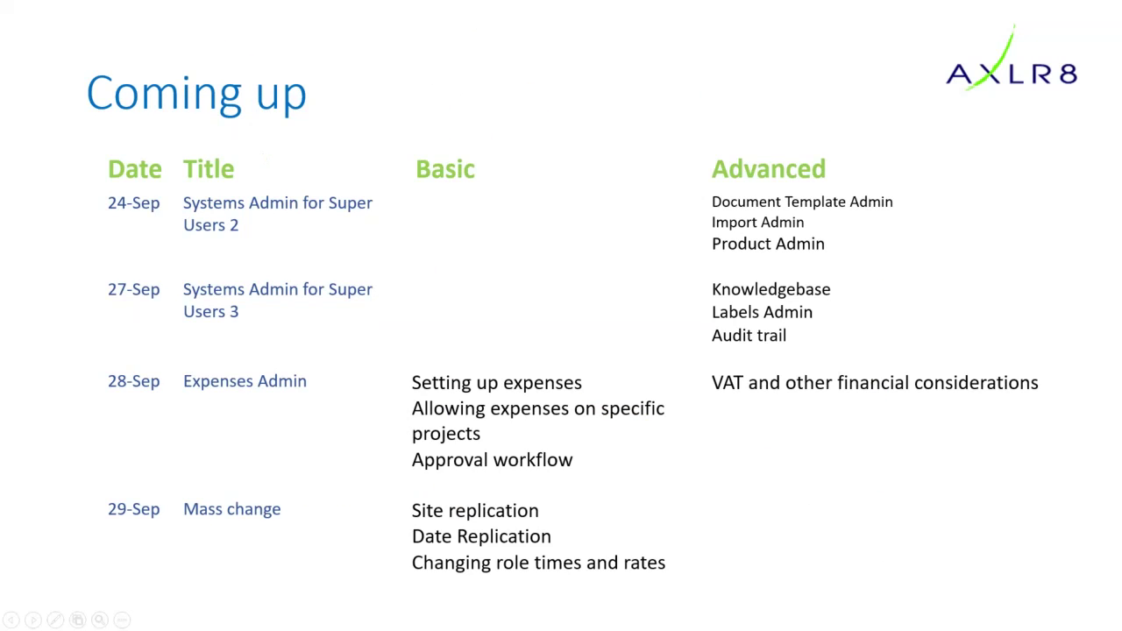
- Return to the Web Fasttrack 3.5 dashboard in Chrome and open the Systems Admin Menu
key("alt+Tab")
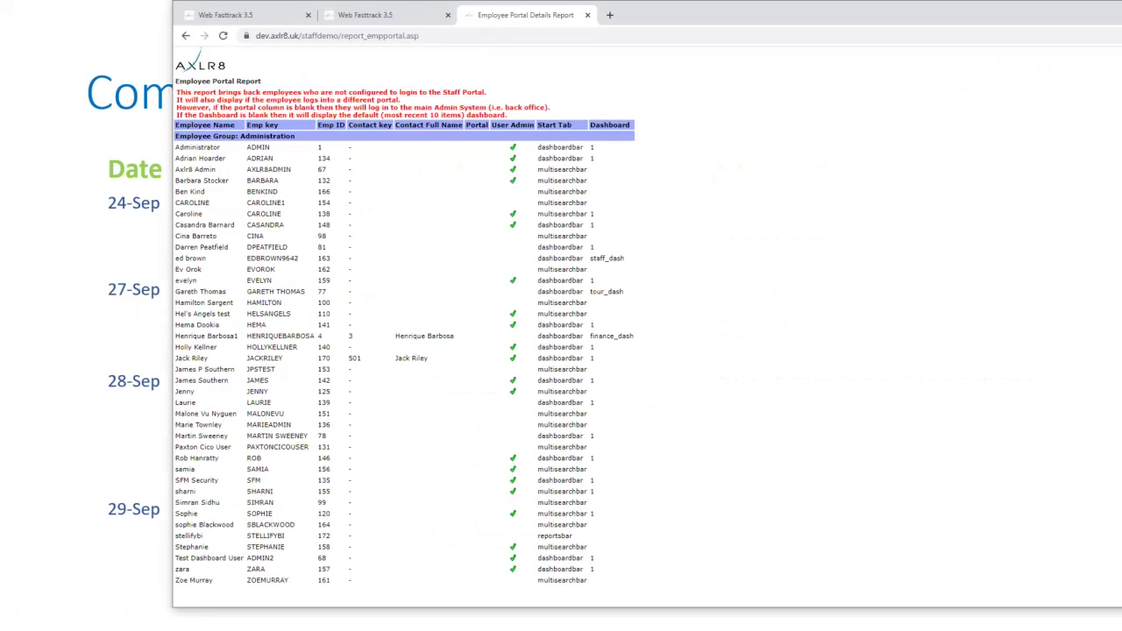
left_click(289, 21)
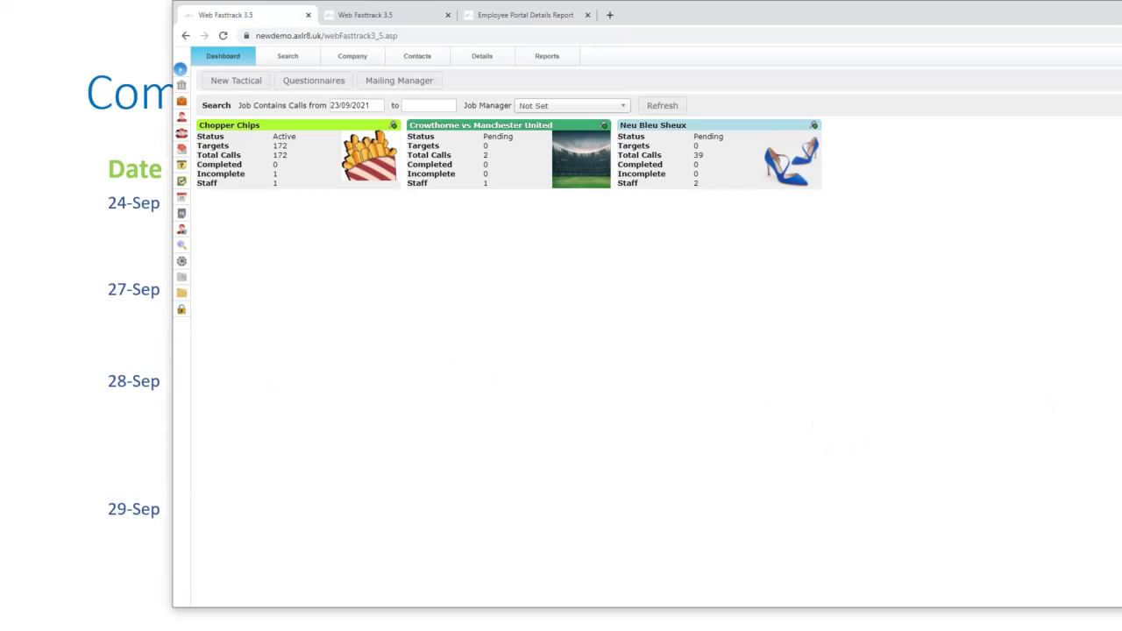
left_click(183, 262)
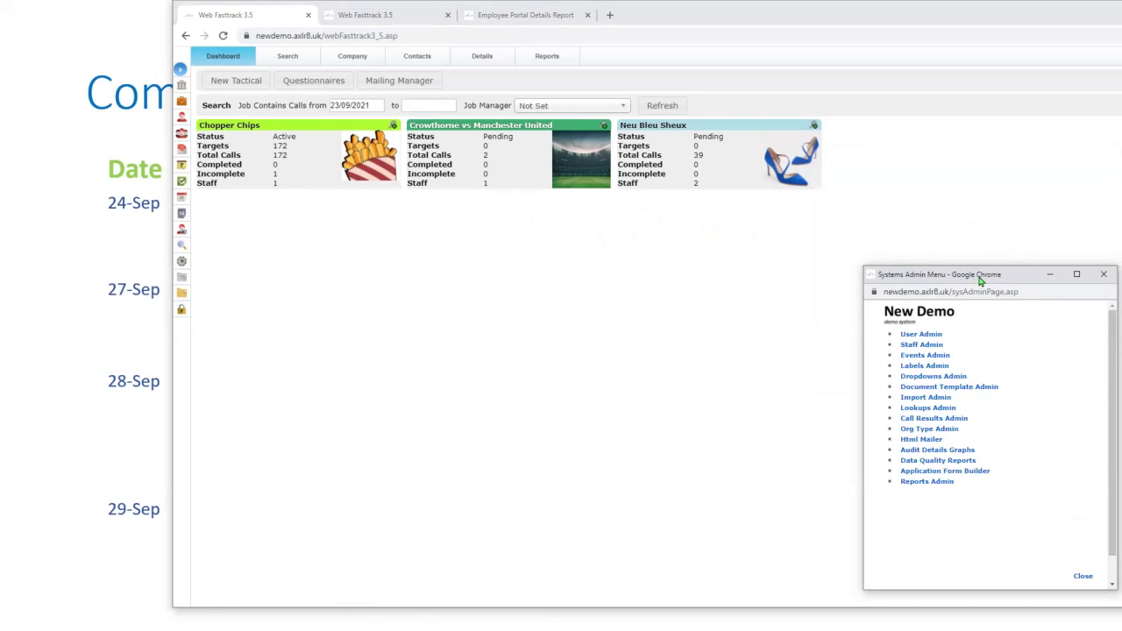
- Centre the Systems Admin Menu and open Dropdowns Admin listing all dropdown categories
left_click_drag(962, 279, 676, 185)
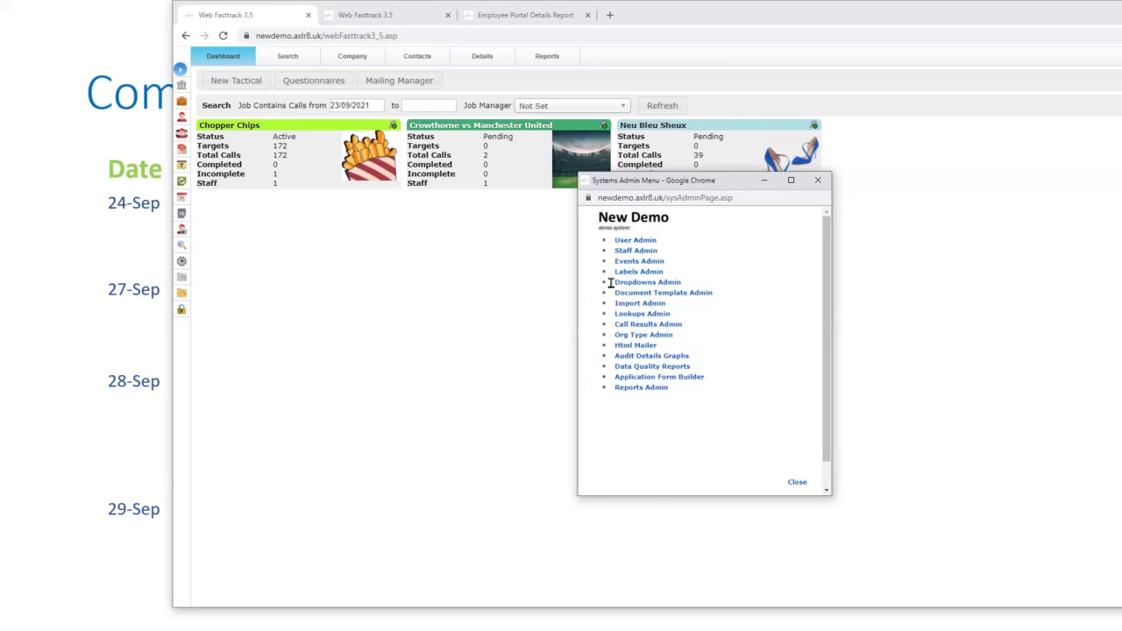
left_click(628, 288)
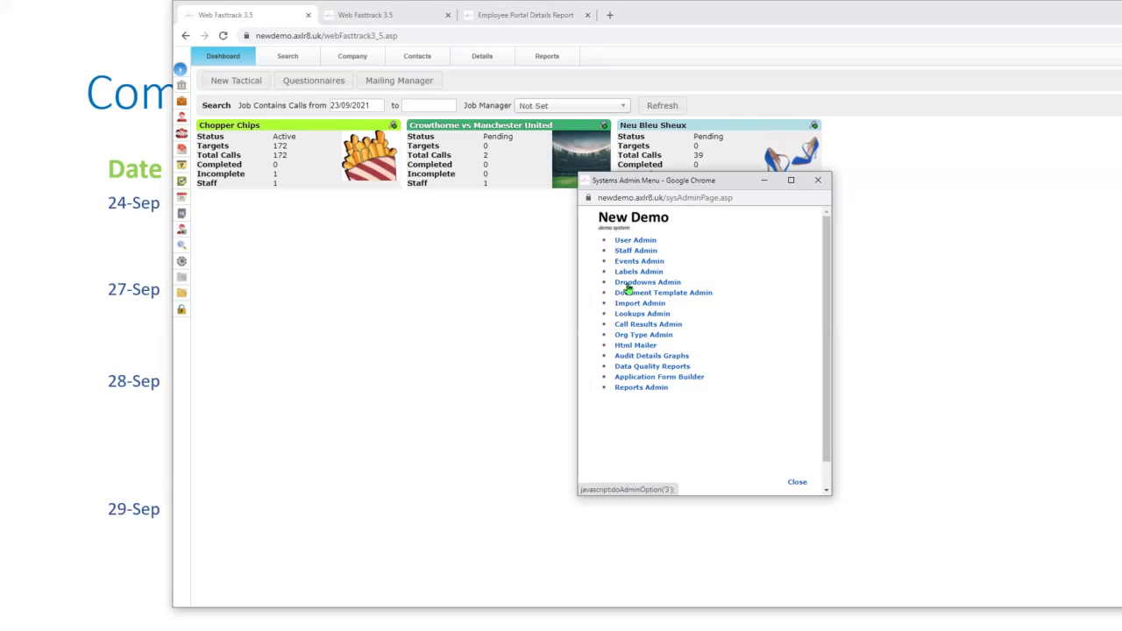
left_click(627, 284)
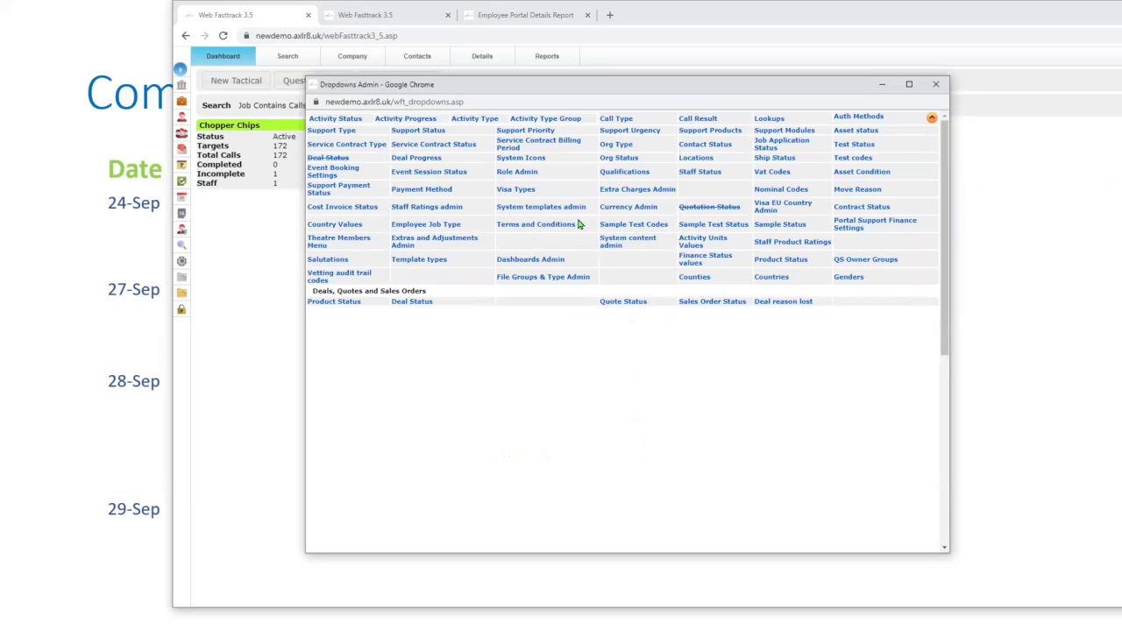
- In Role Admin, pick Sales VAT T20, sales code 4000 - sales and costs code 5000 - costs
left_click(514, 173)
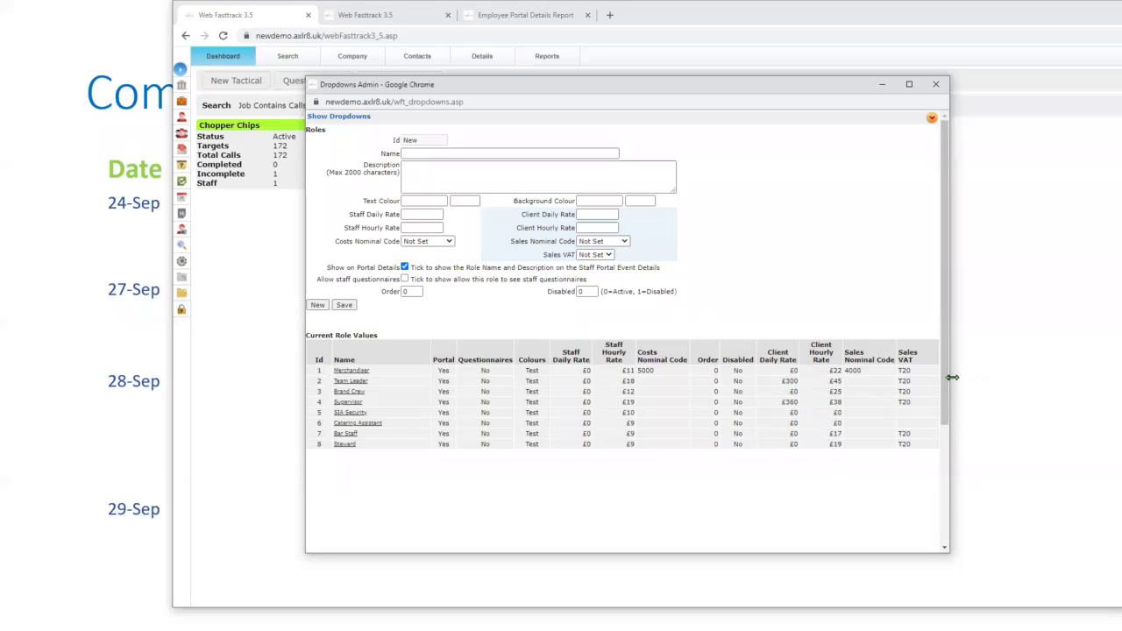
left_click(609, 255)
left_click(593, 269)
left_click(626, 244)
left_click(587, 260)
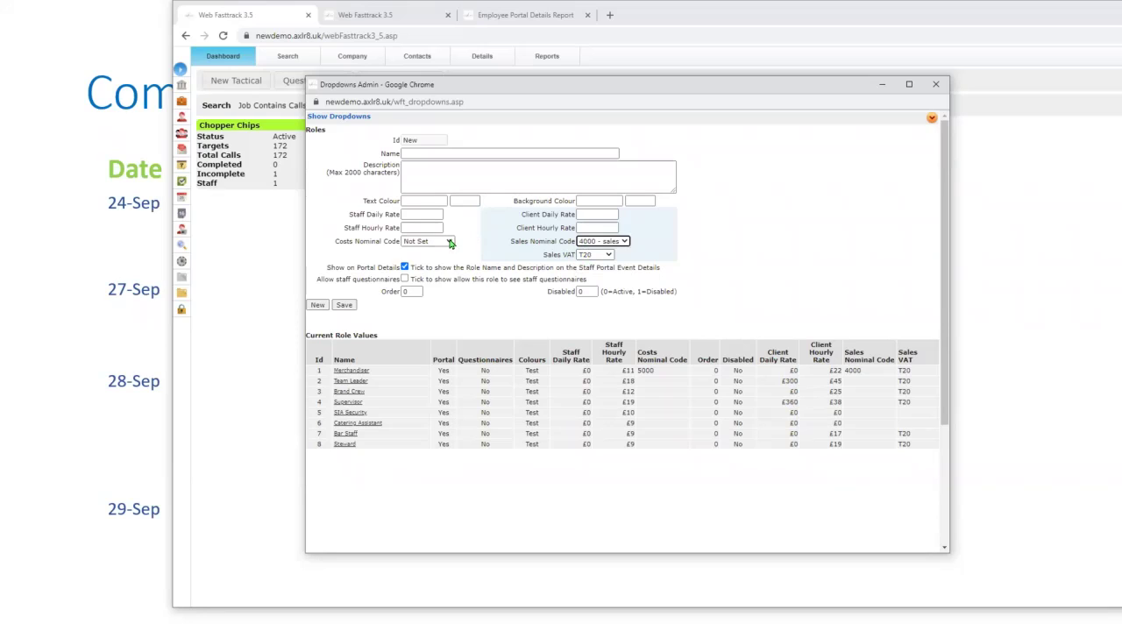
left_click(449, 242)
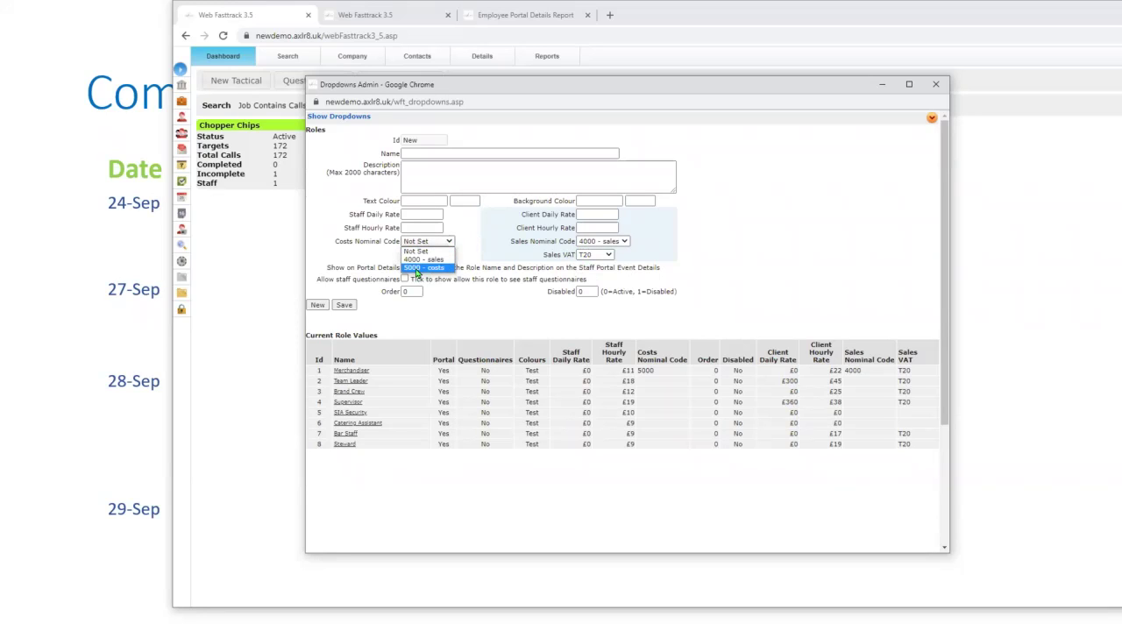
left_click(415, 268)
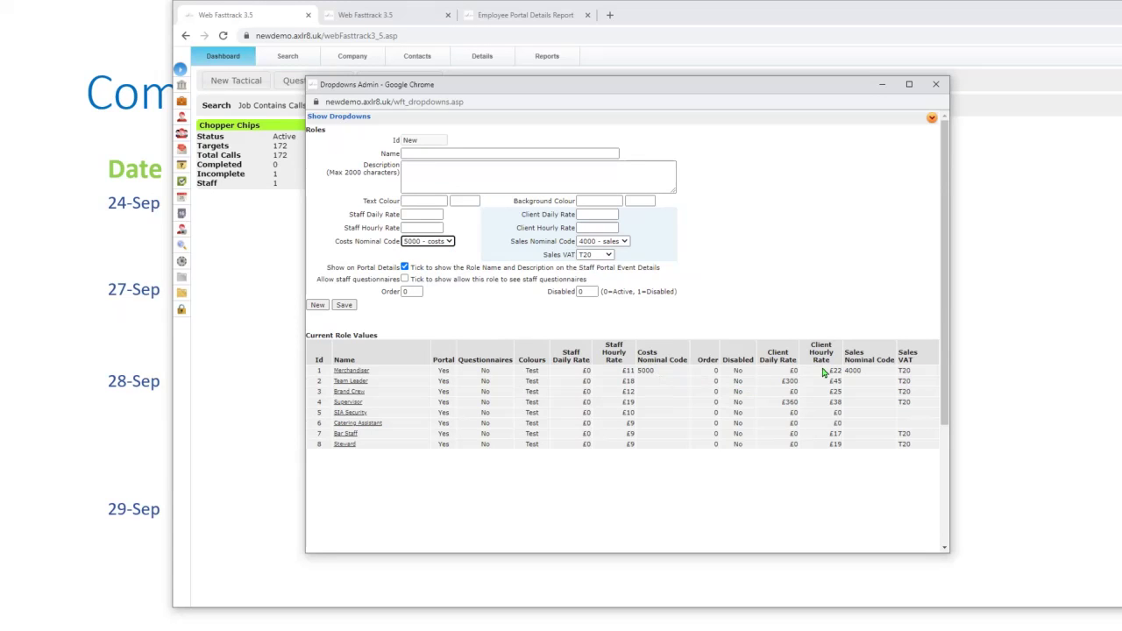
- Load Team Leader, set costs code 5000 and sales code 4000, save, and redisplay dropdowns
left_click(346, 383)
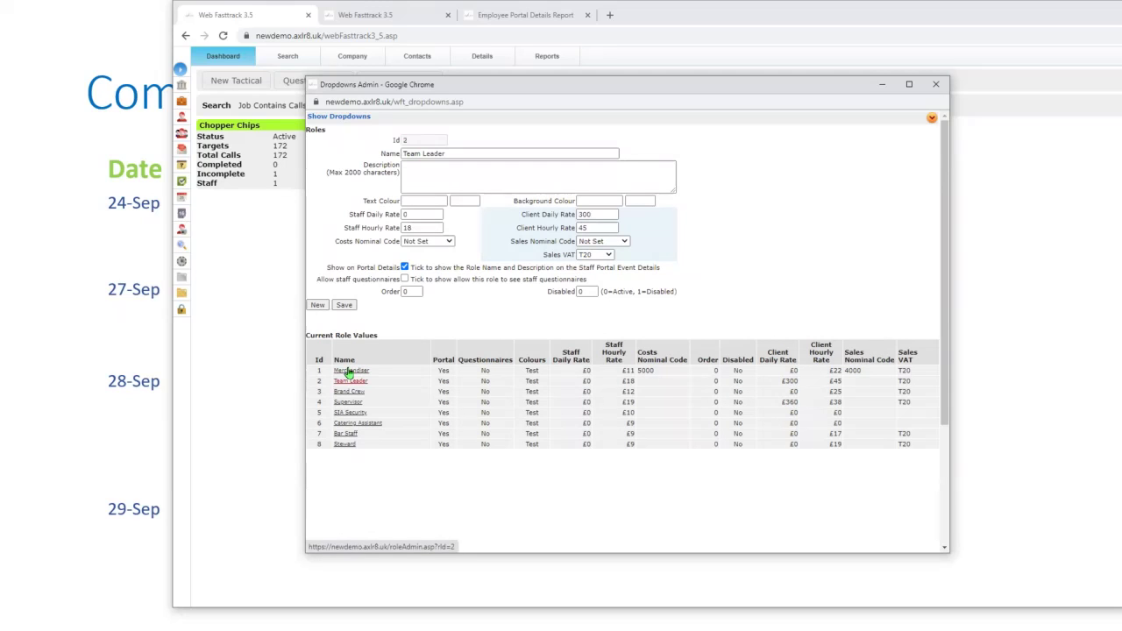
left_click(445, 245)
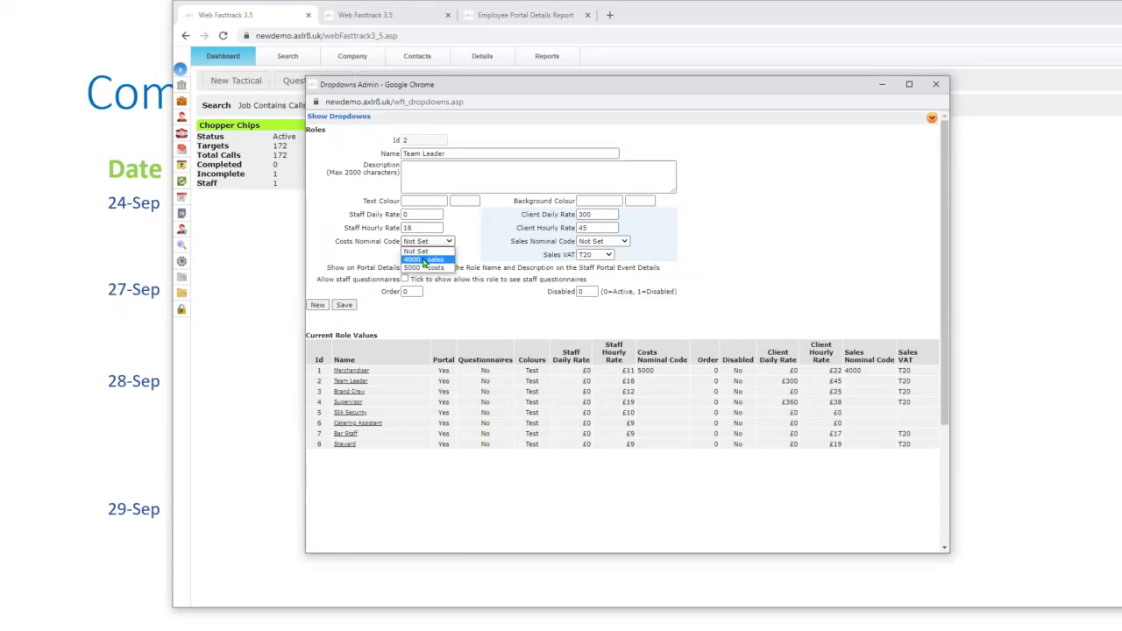
left_click(421, 268)
left_click(613, 242)
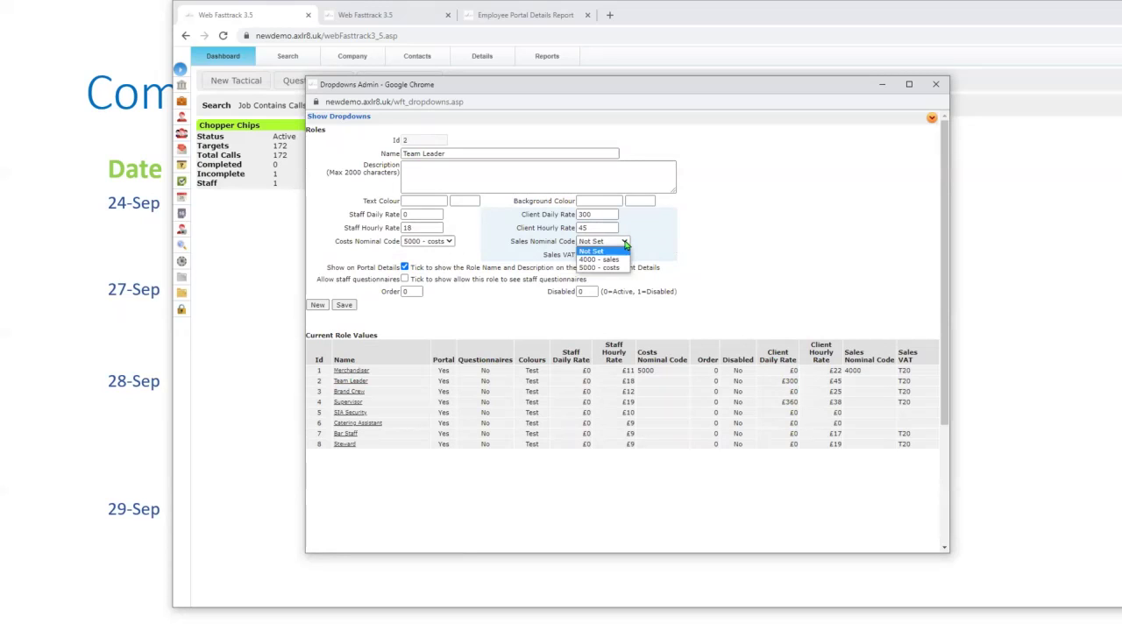
left_click(614, 261)
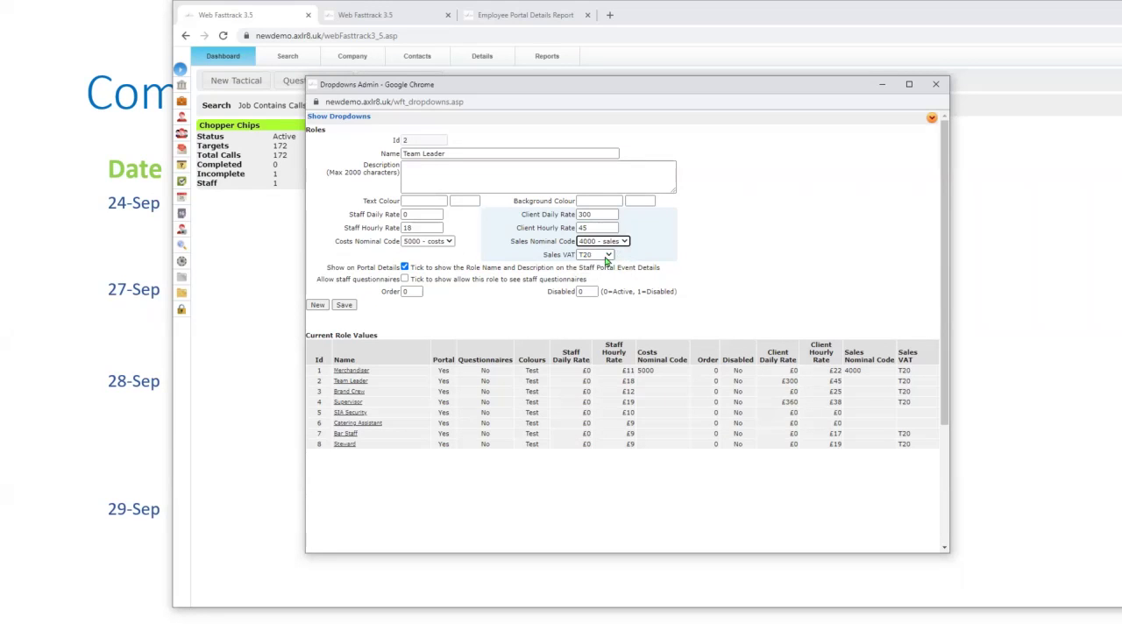
left_click(345, 305)
left_click(328, 120)
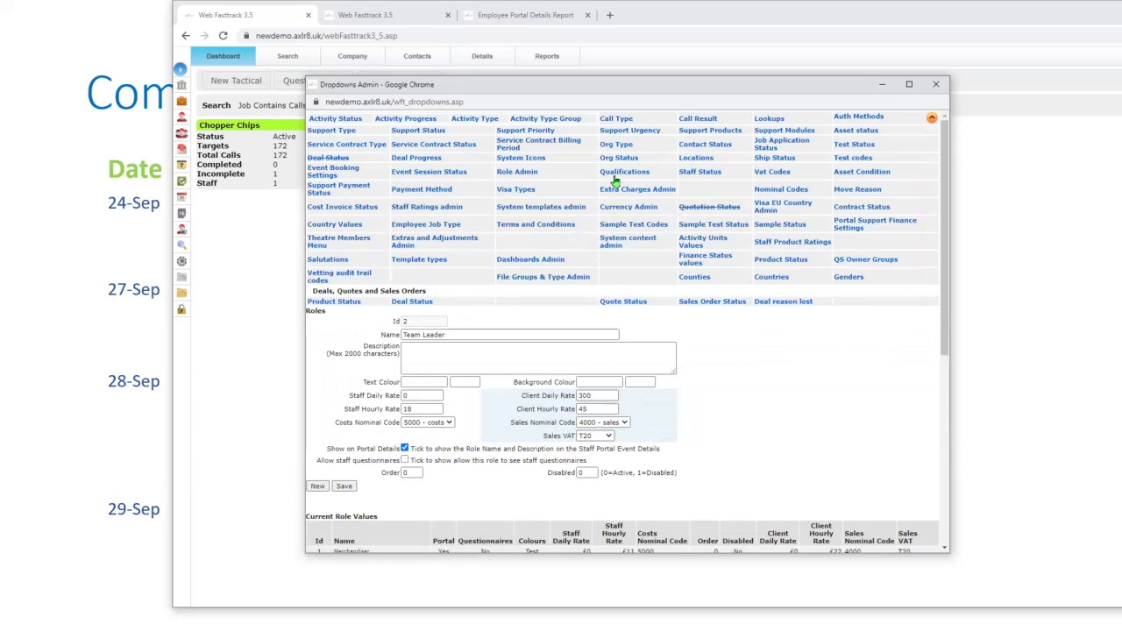
- Open the Qualifications dropdown showing Internal training and SIA, then redisplay all categories
left_click(611, 174)
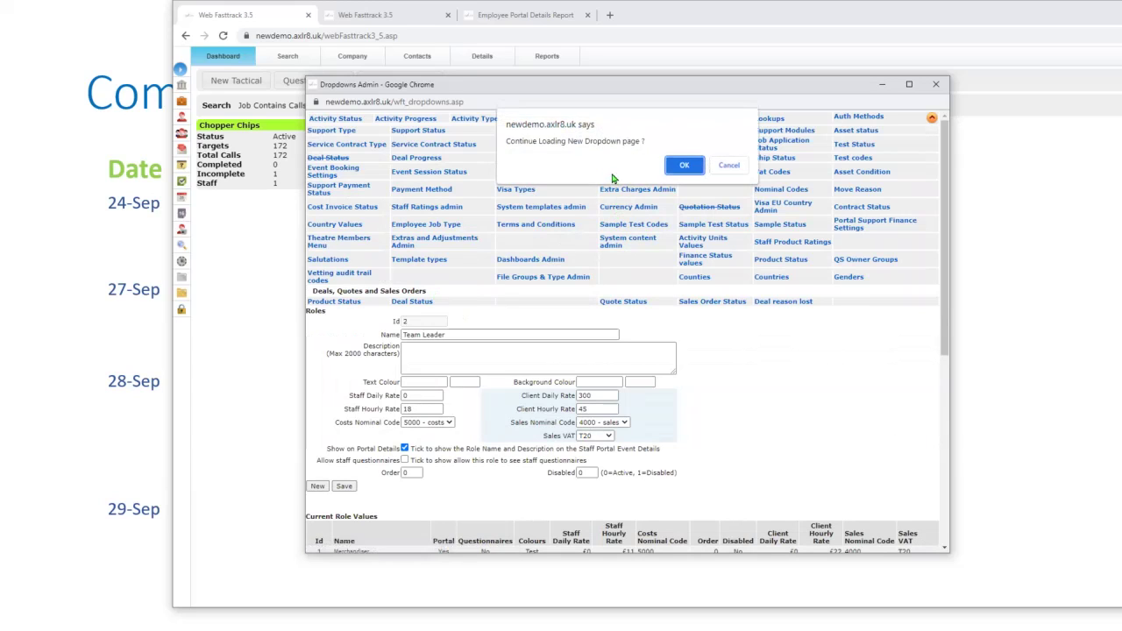
left_click(685, 166)
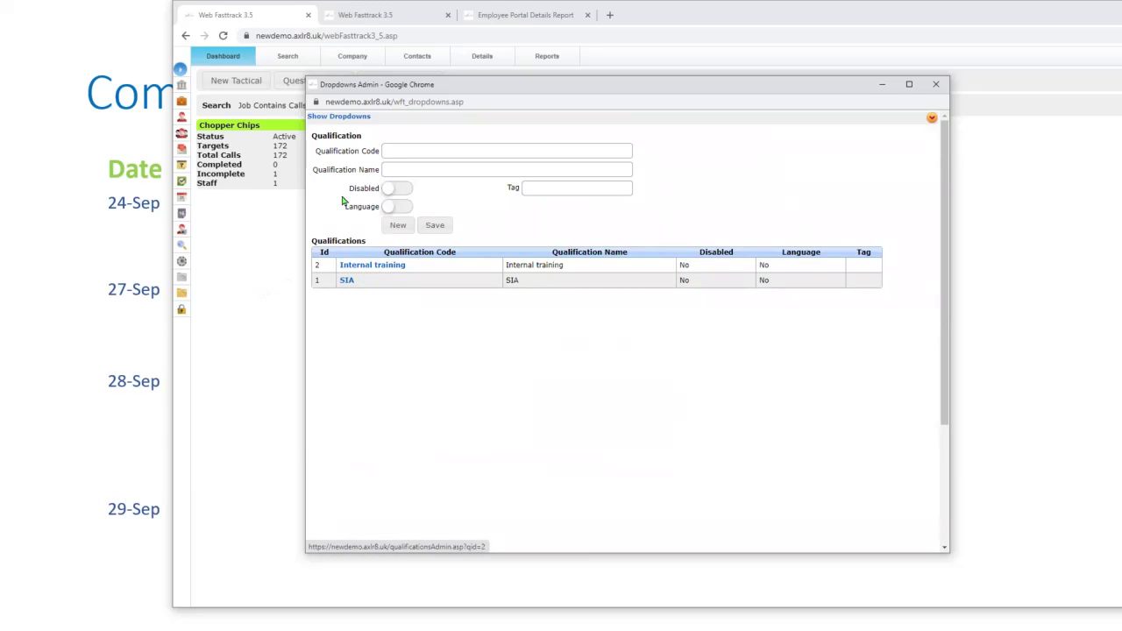
left_click(318, 118)
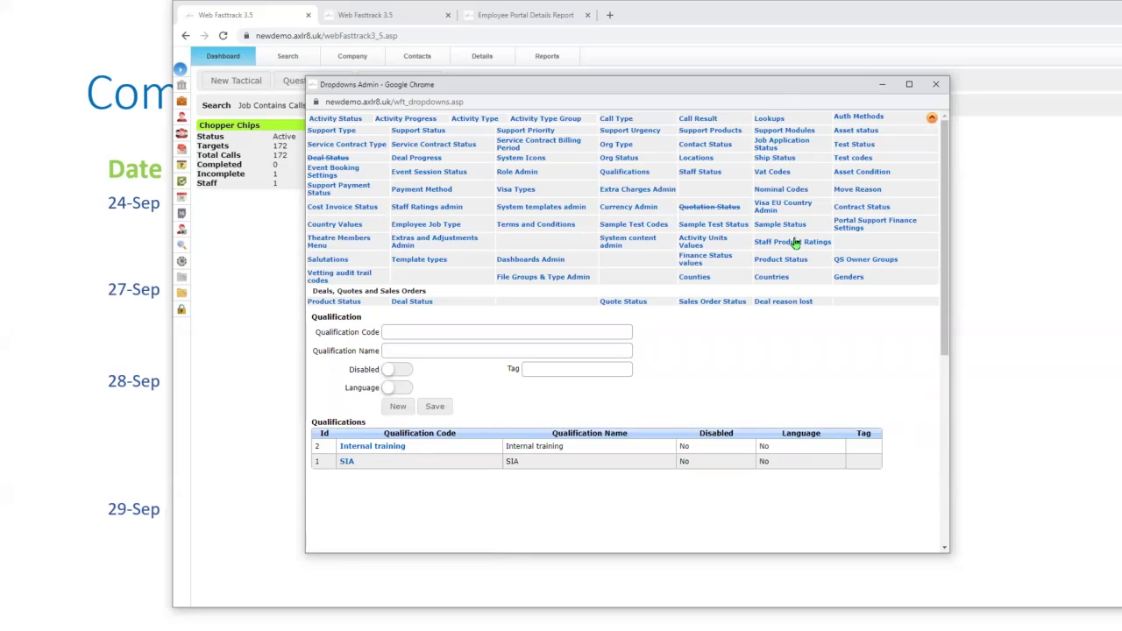
- View Job Application Status values, Would not re-employ to Rejected, then launch Staff Search
left_click(766, 147)
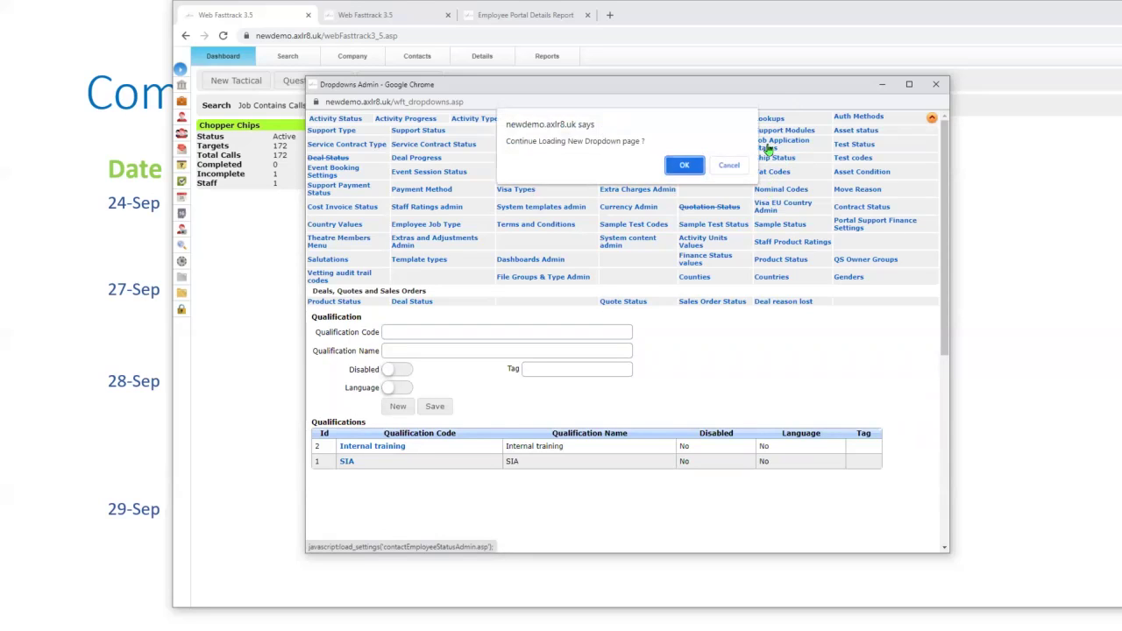
left_click(683, 167)
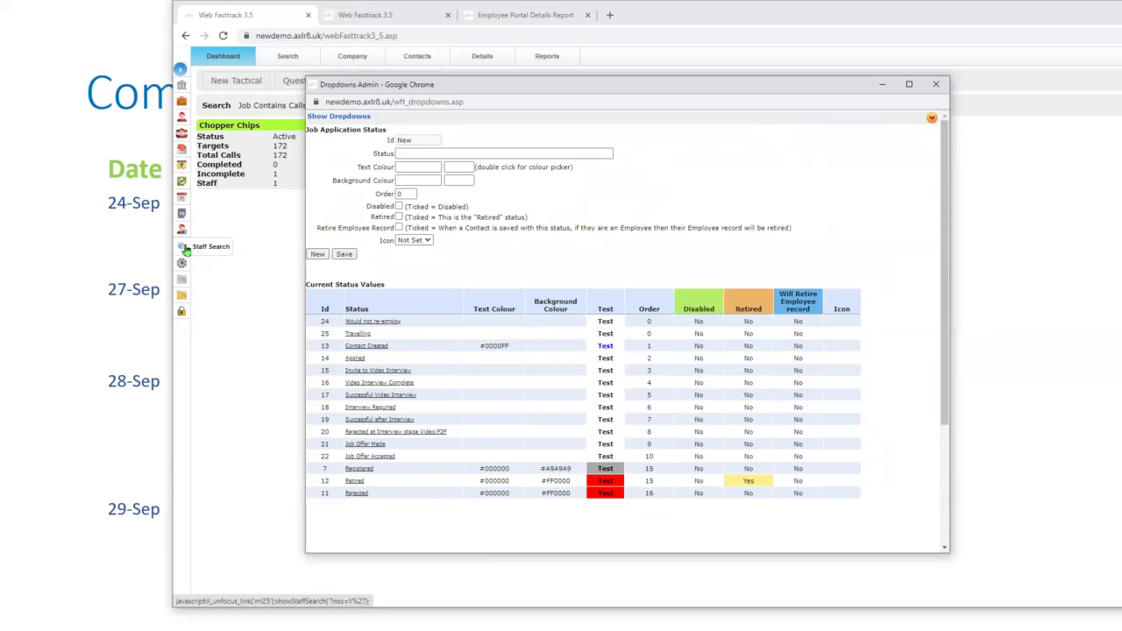
left_click(185, 250)
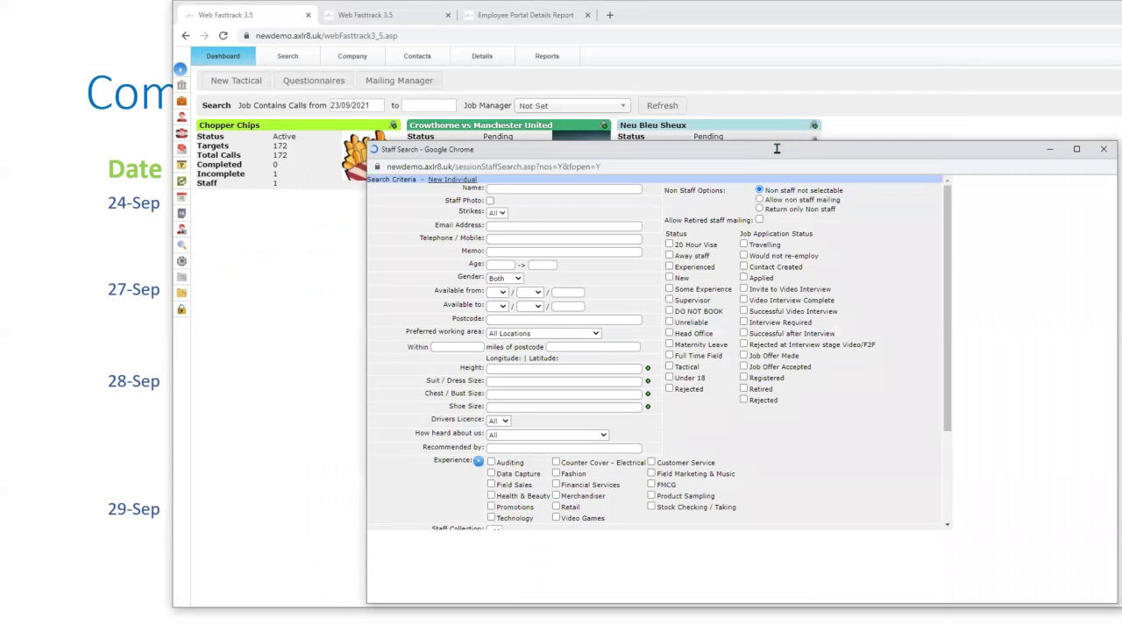
- Search all staff with a blank name, listing 11 staff, beside the status list
left_click(519, 187)
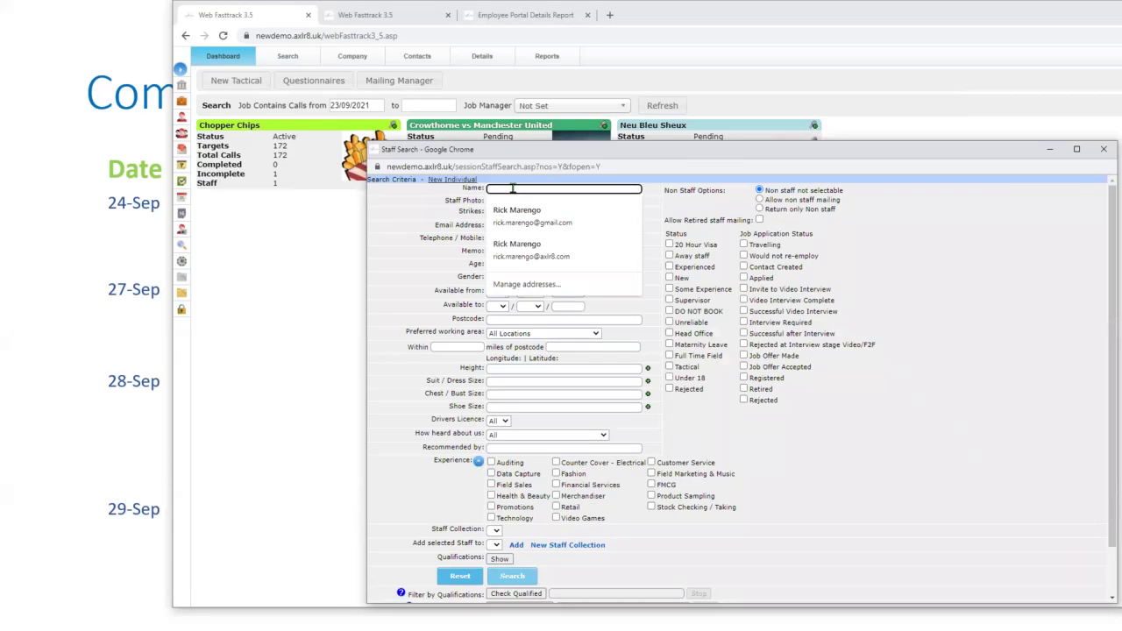
key("Return")
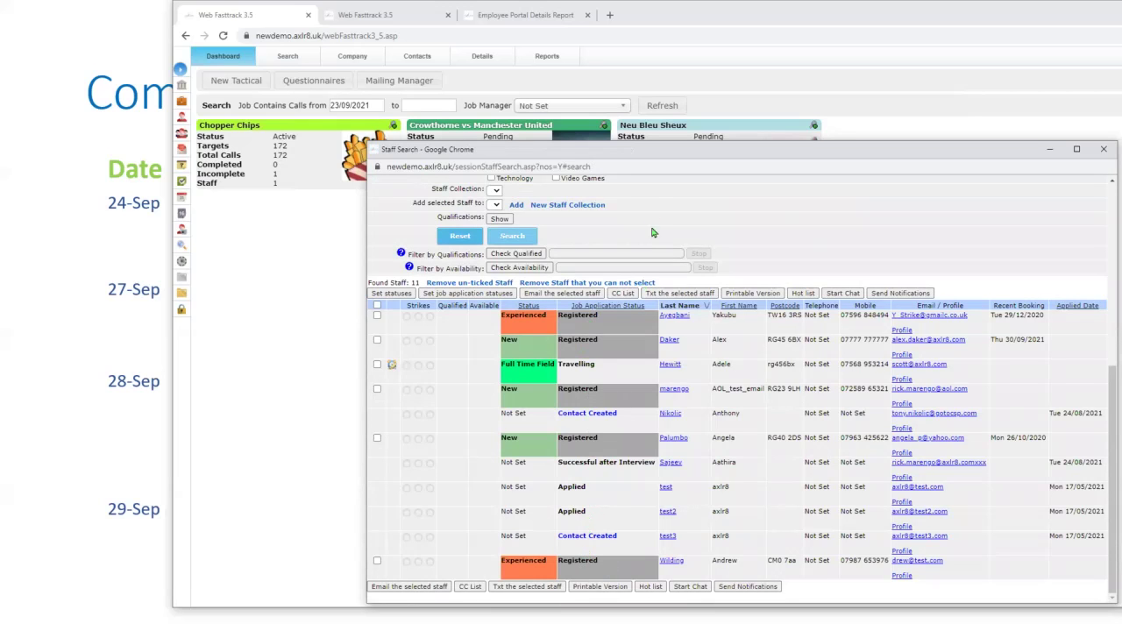
left_click_drag(439, 139, 360, 105)
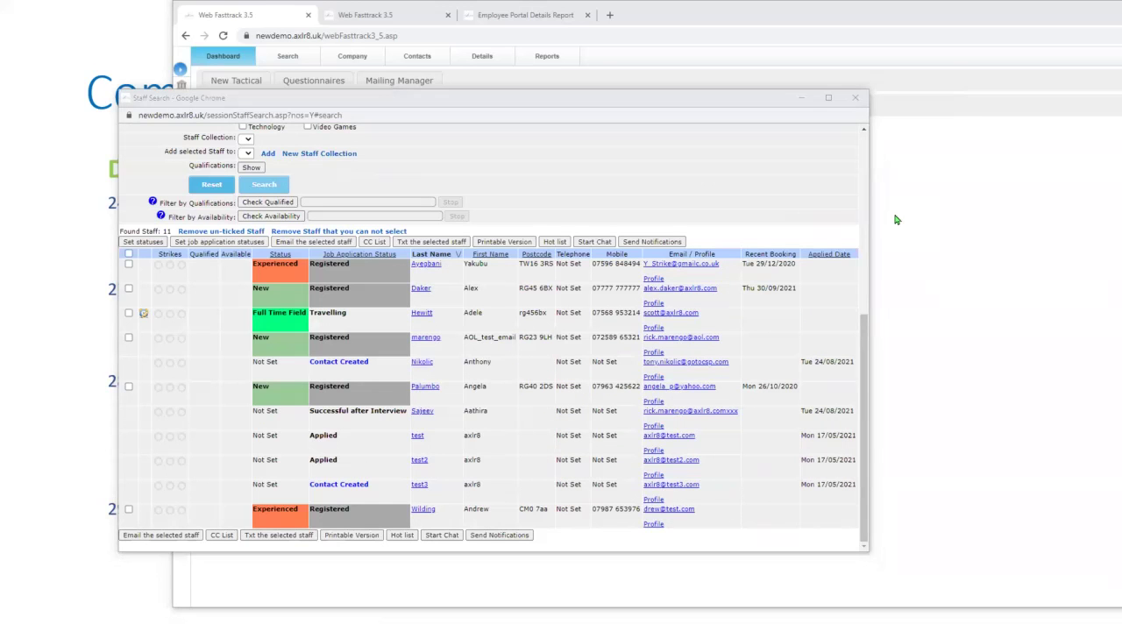
key("alt+Tab")
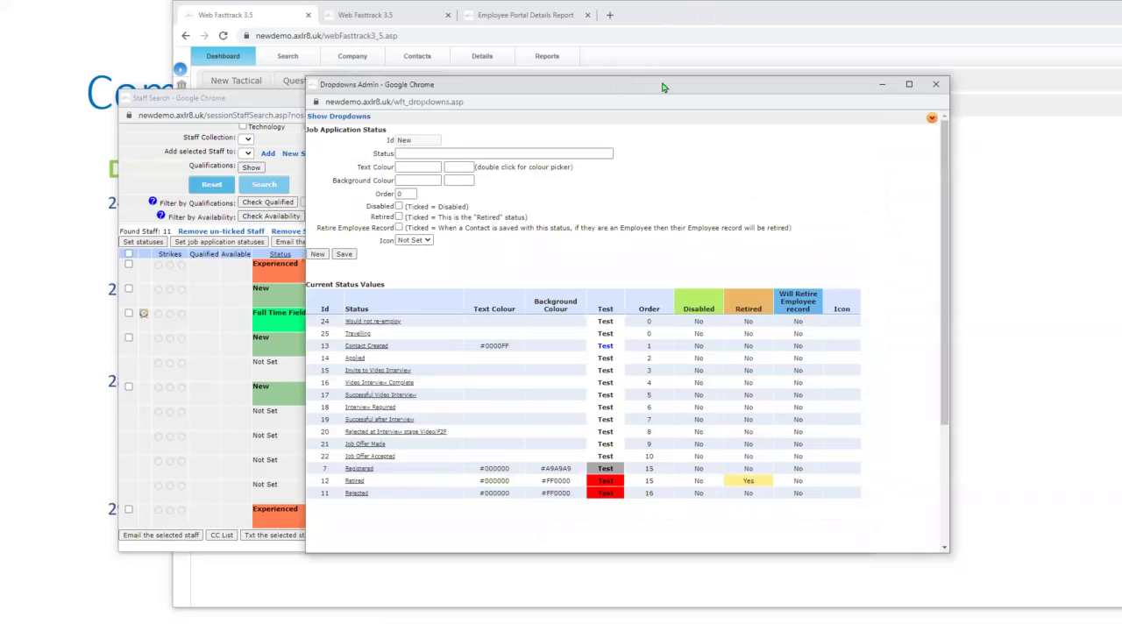
left_click_drag(662, 87, 854, 83)
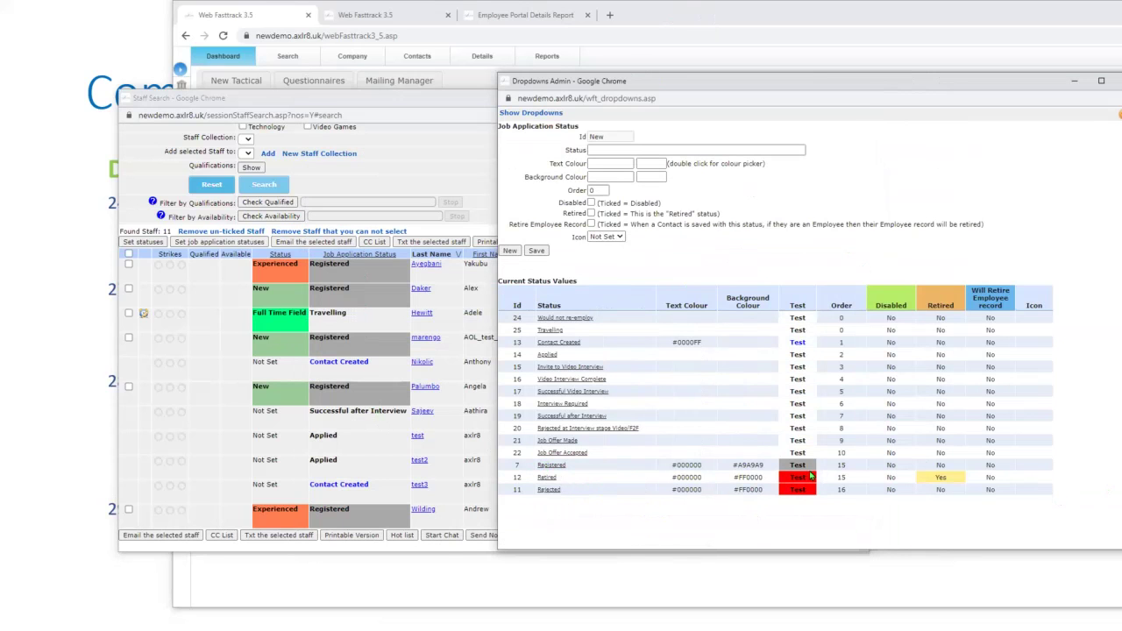
left_click(357, 459)
scroll(367, 461, "up", 4)
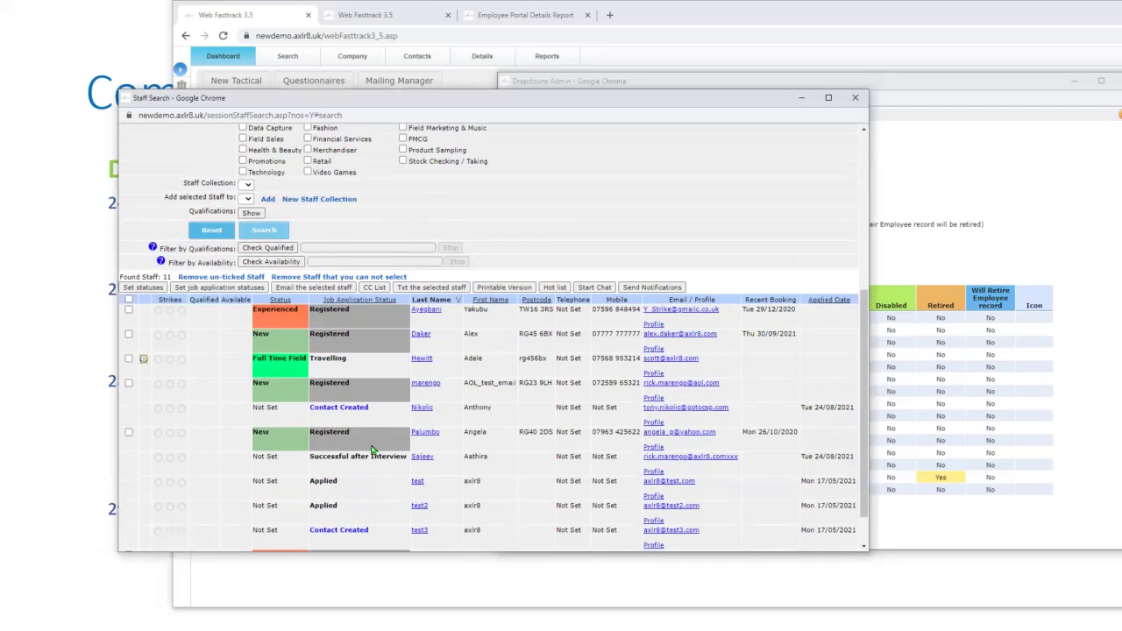
scroll(367, 456, "down", 4)
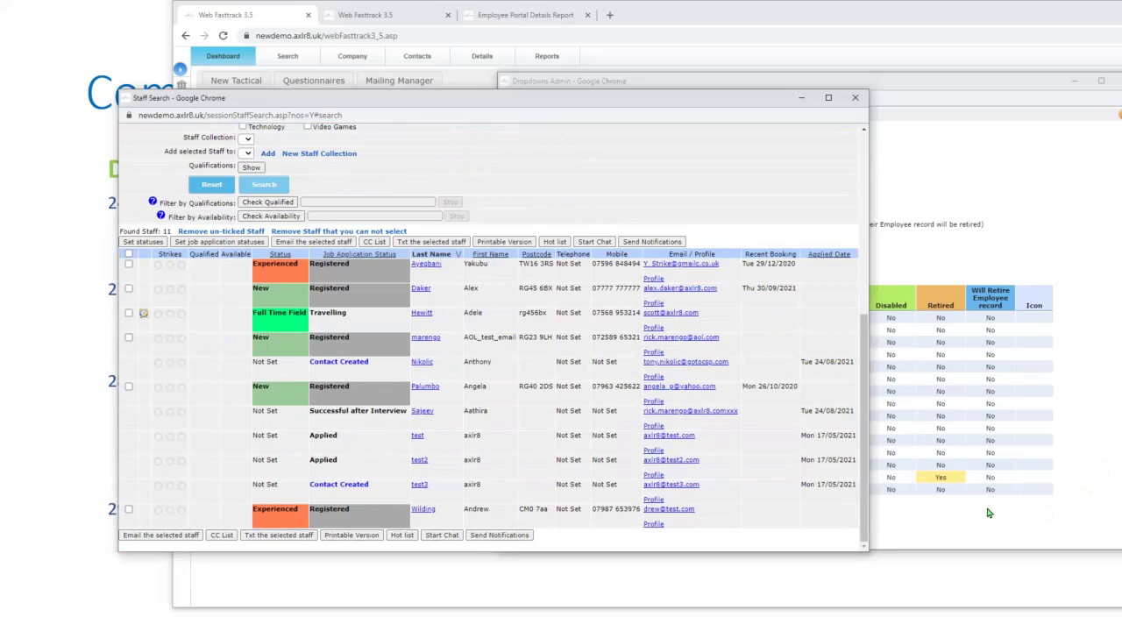
left_click(981, 522)
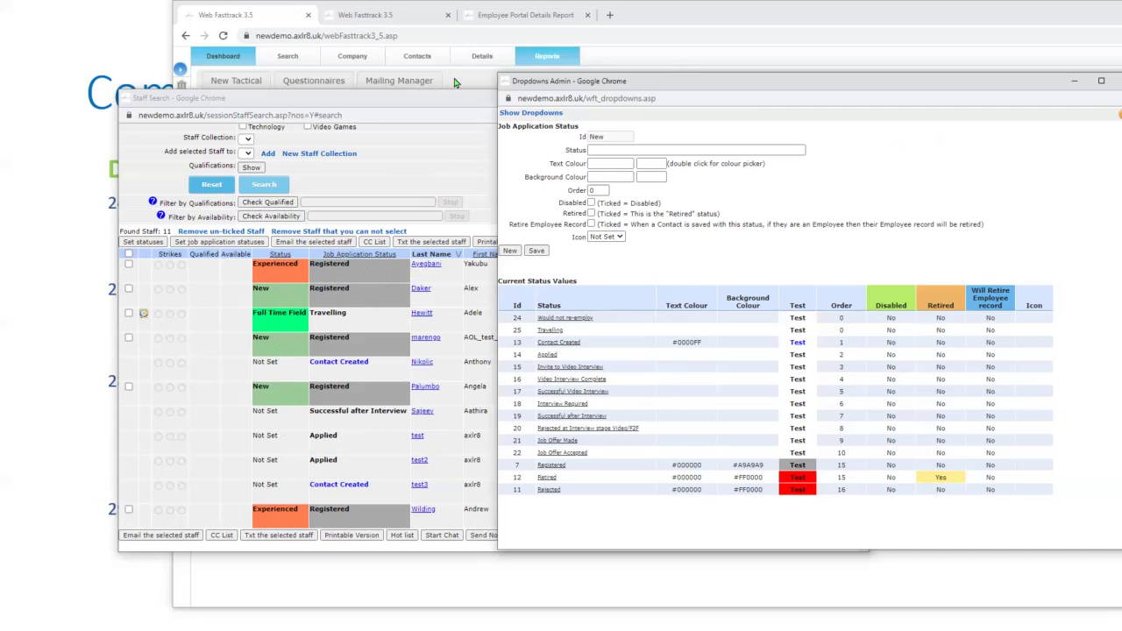
- Close Staff Search, shift Dropdowns Admin left, and expand the full dropdown category grid
left_click(489, 188)
scroll(489, 190, "up", 3)
scroll(489, 190, "up", 3)
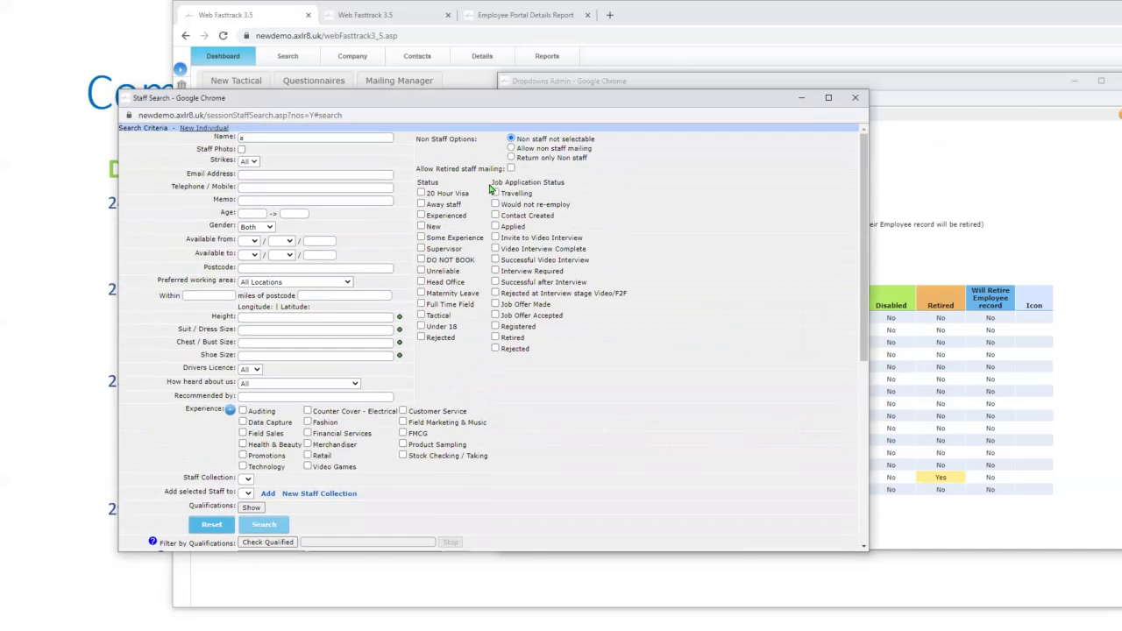
left_click(856, 98)
left_click_drag(870, 82, 473, 88)
left_click(399, 117)
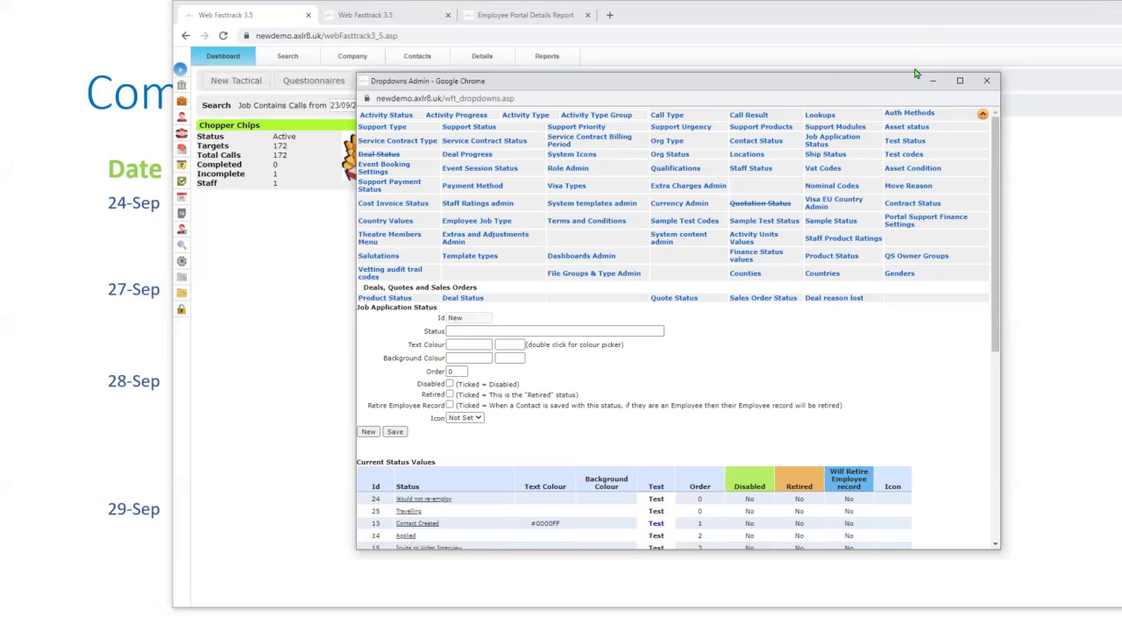
- Open Extra Charges Admin and enter description 'forgot tie' with rate 5
left_click(690, 189)
left_click(733, 162)
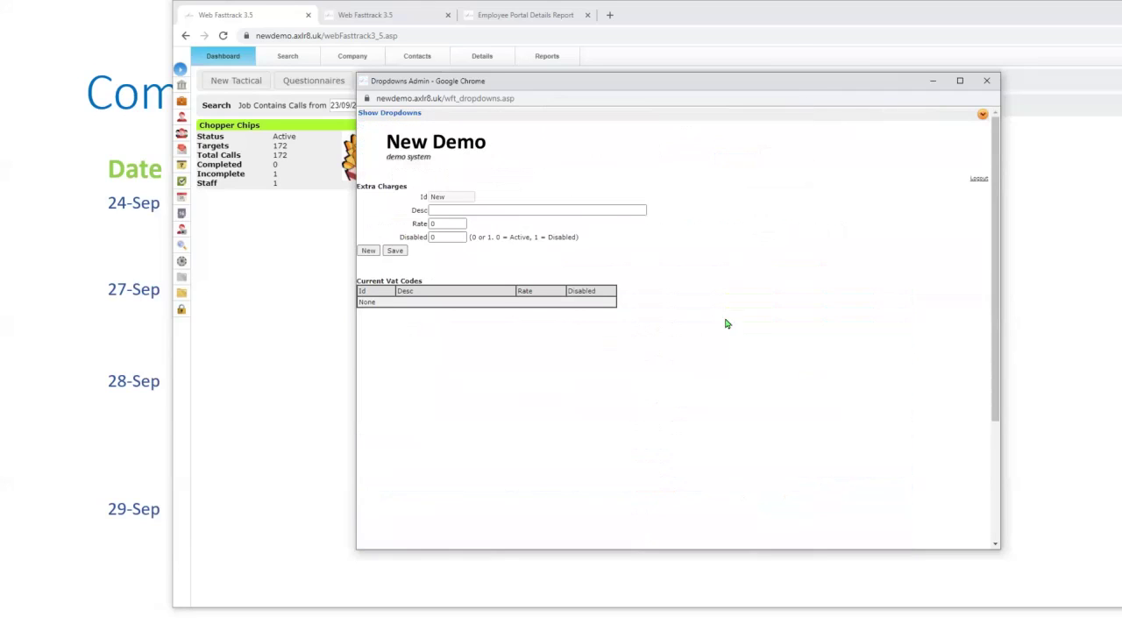
left_click(456, 212)
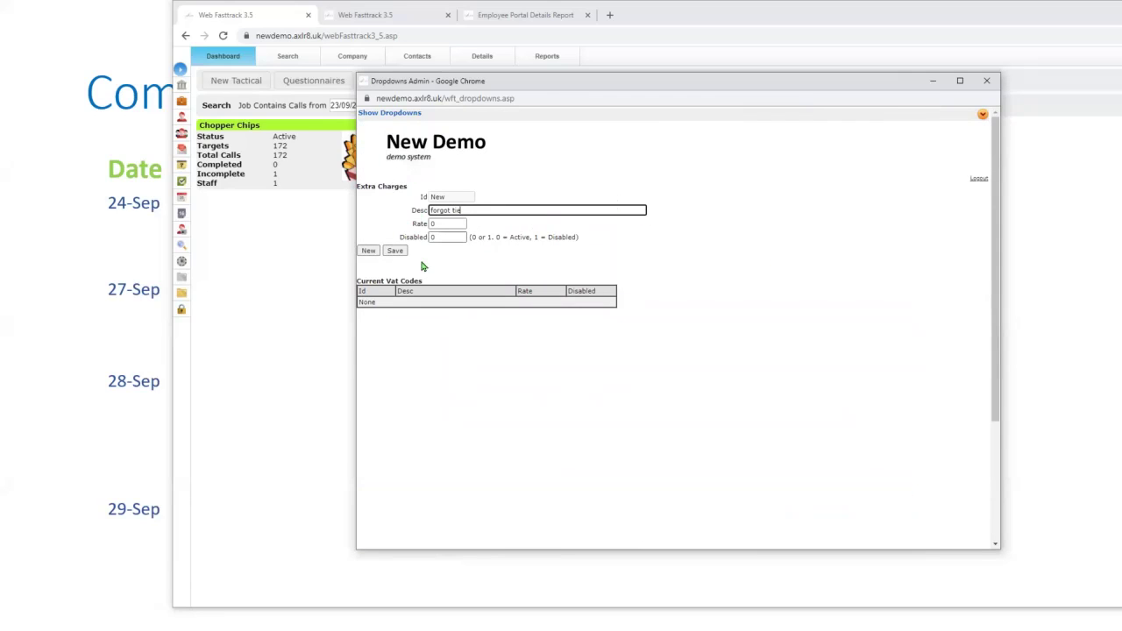
left_click(431, 225)
double_click(427, 224)
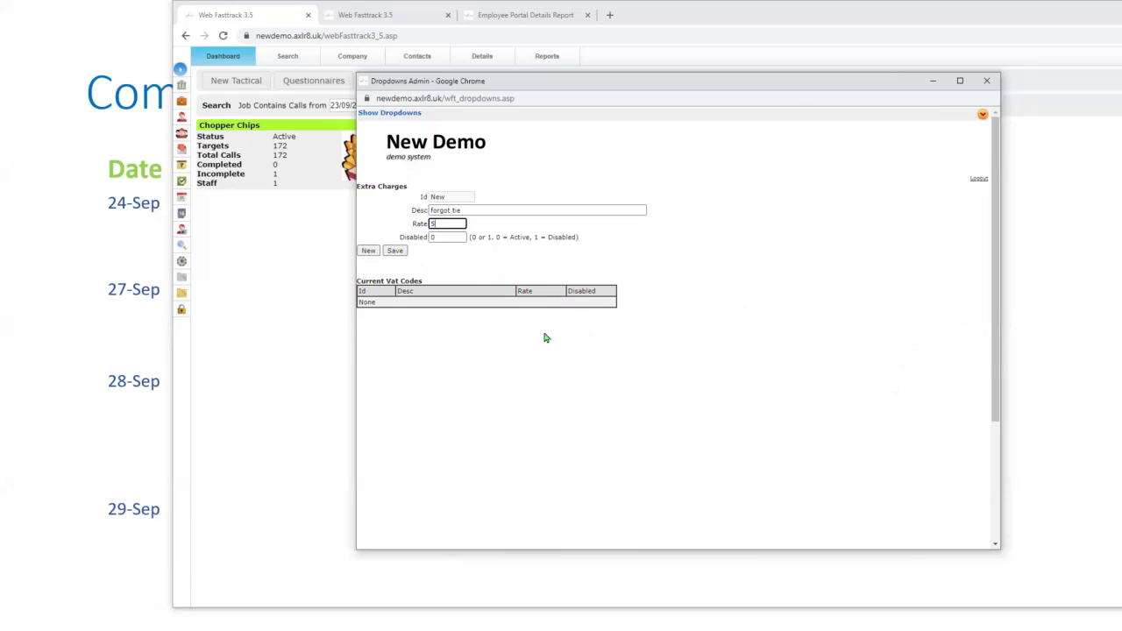
- Save the 'forgot tie' charge, adjusting its disabled flag, then load the Vat Codes form
left_click(394, 251)
left_click(401, 252)
double_click(442, 237)
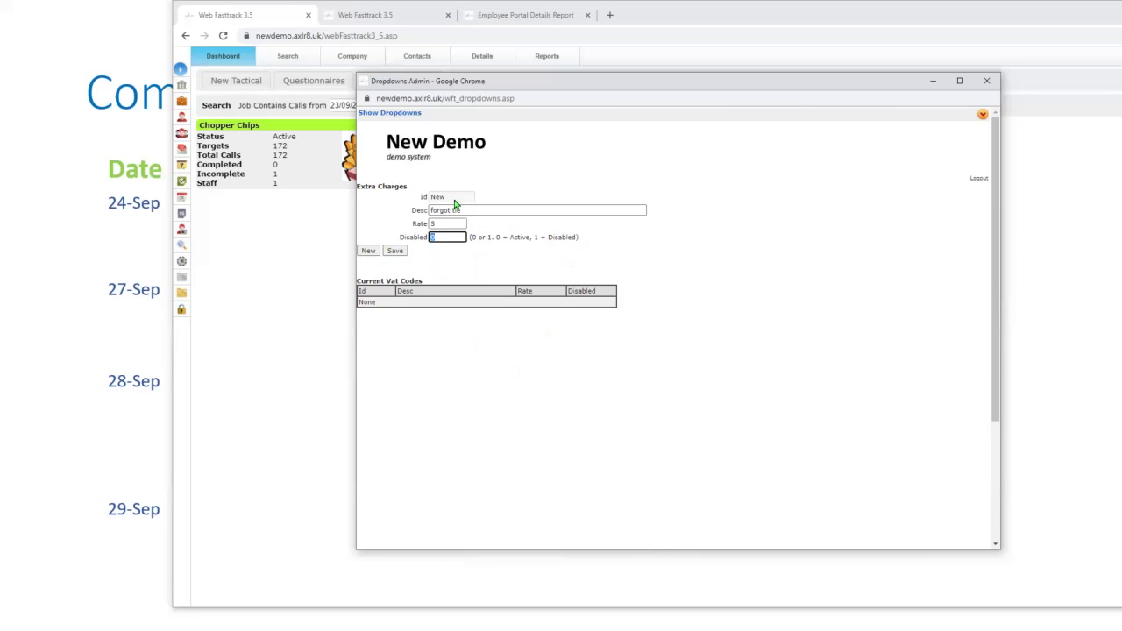
left_click(395, 251)
left_click(369, 250)
- Add VAT code 'sh', described 'wrong shoes' at rate 25, supplying the code after the alert
left_click(450, 224)
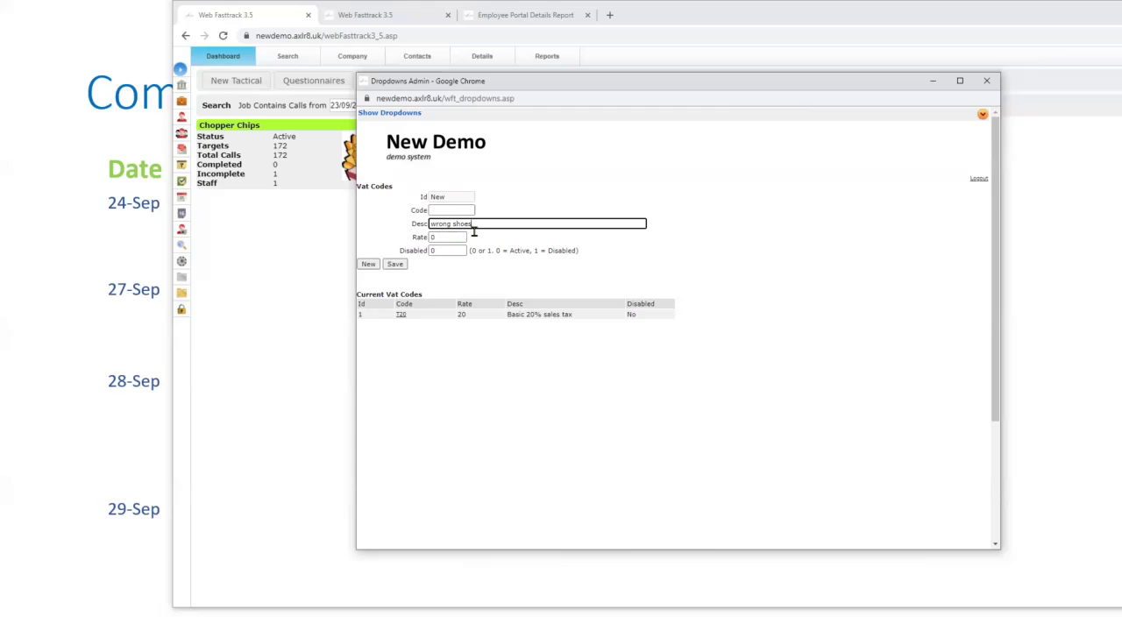
double_click(445, 237)
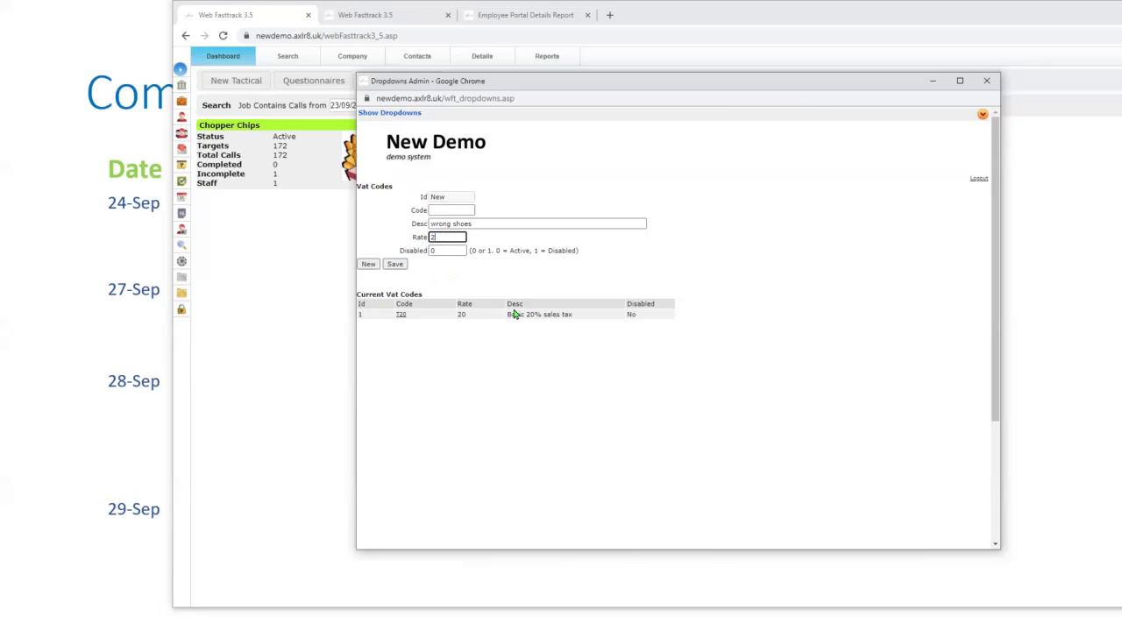
left_click(396, 265)
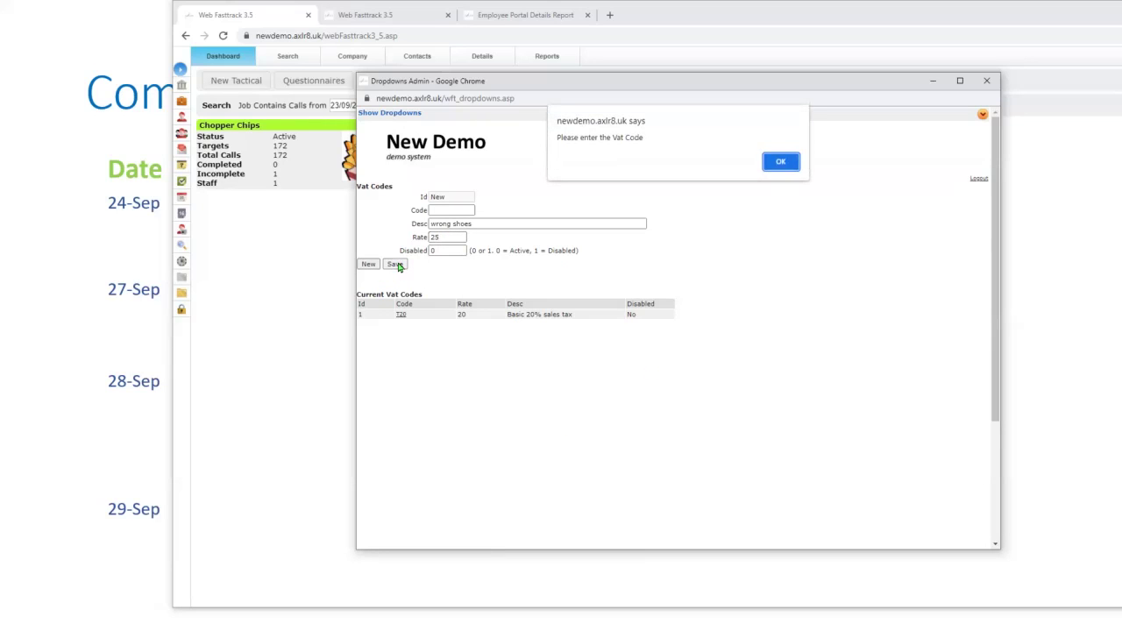
left_click(780, 164)
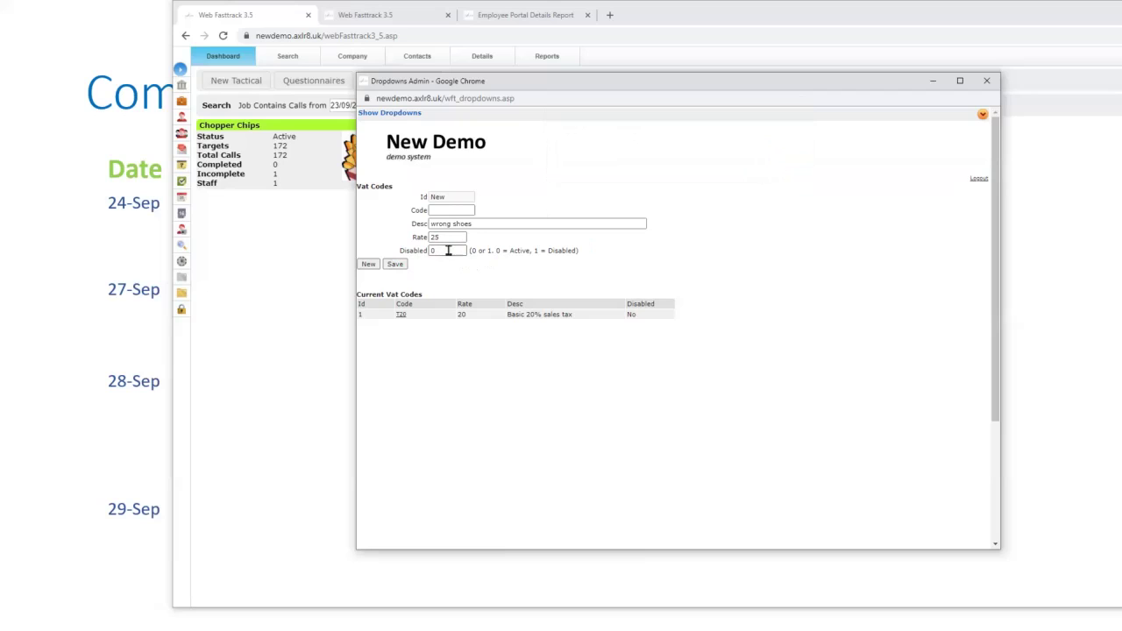
left_click(459, 212)
left_click(394, 264)
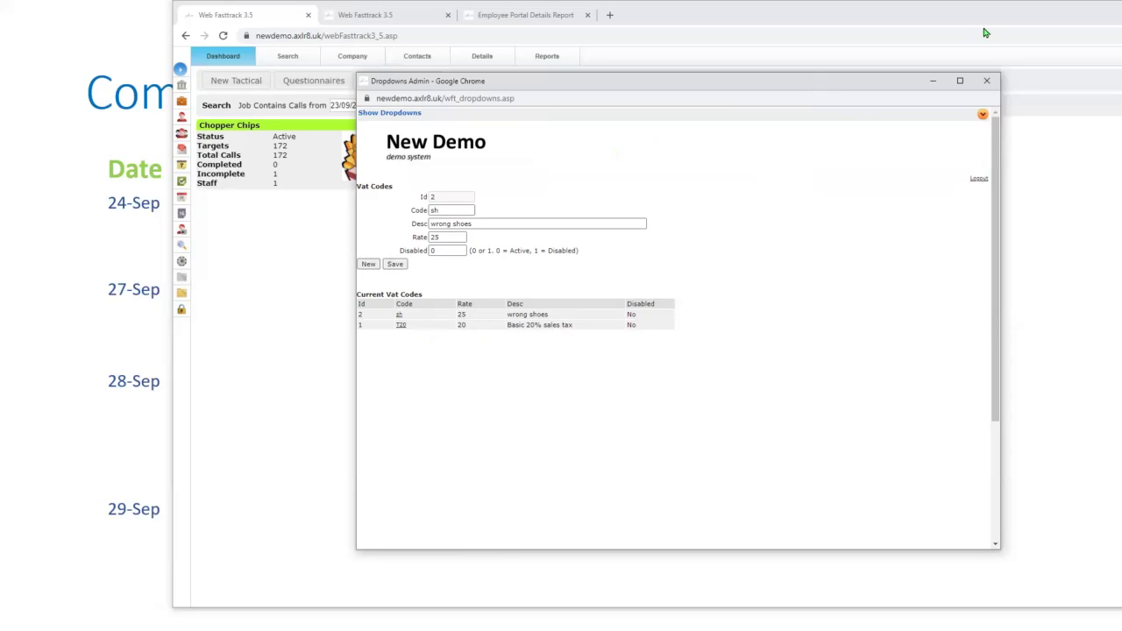
- Close Dropdowns Admin, then open staff search for Chopper Chips' Debenhams 19 Walford Walk call
left_click(988, 82)
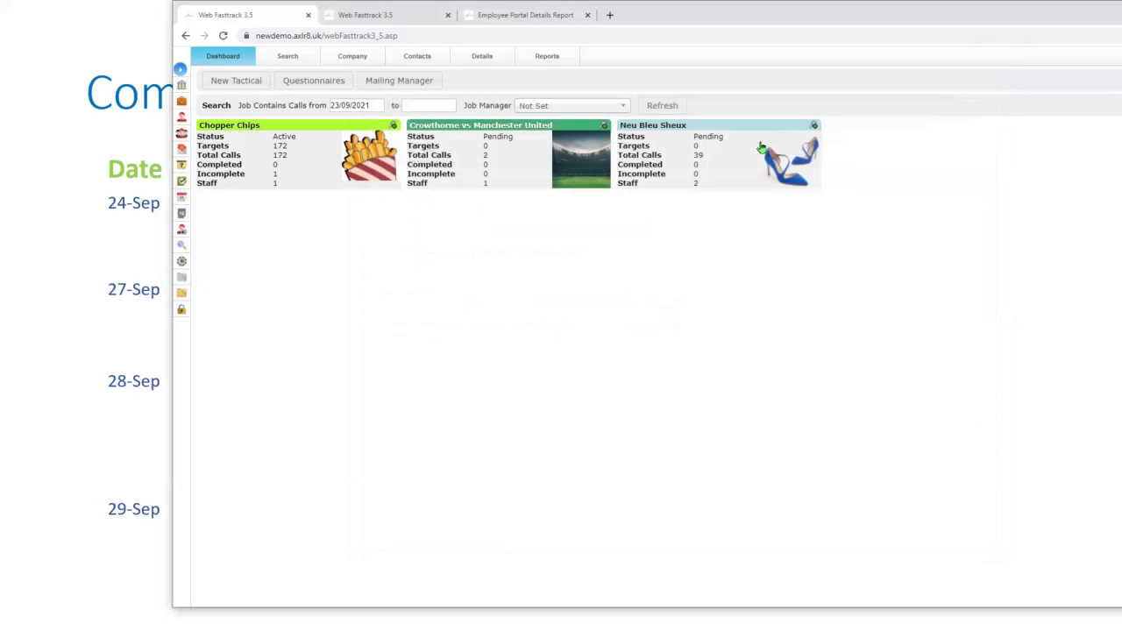
left_click(237, 130)
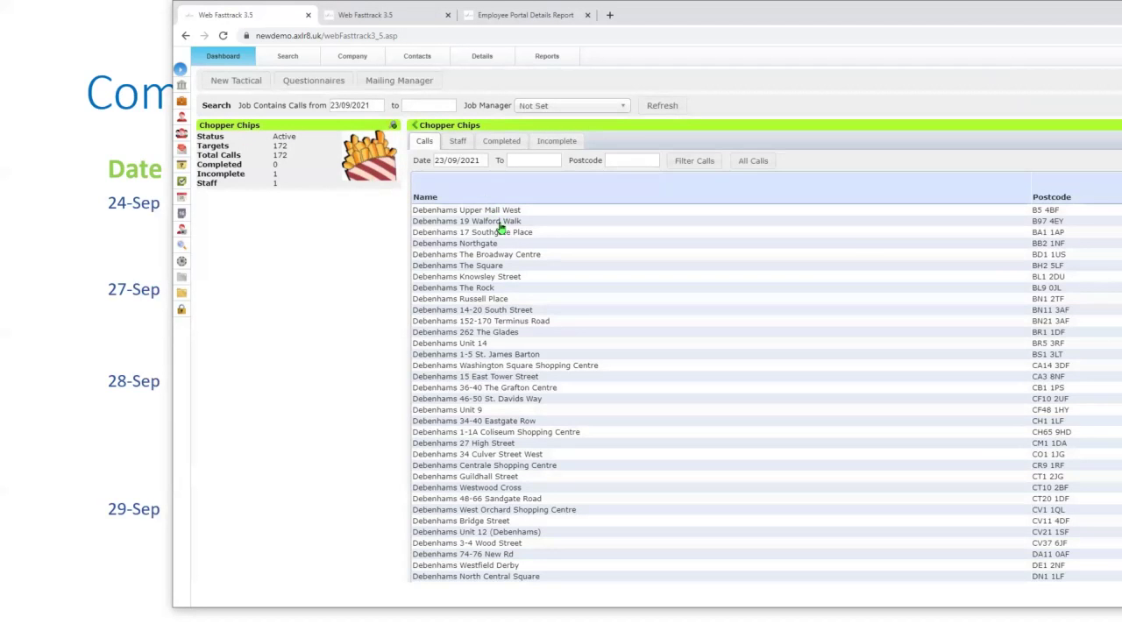
left_click(498, 223)
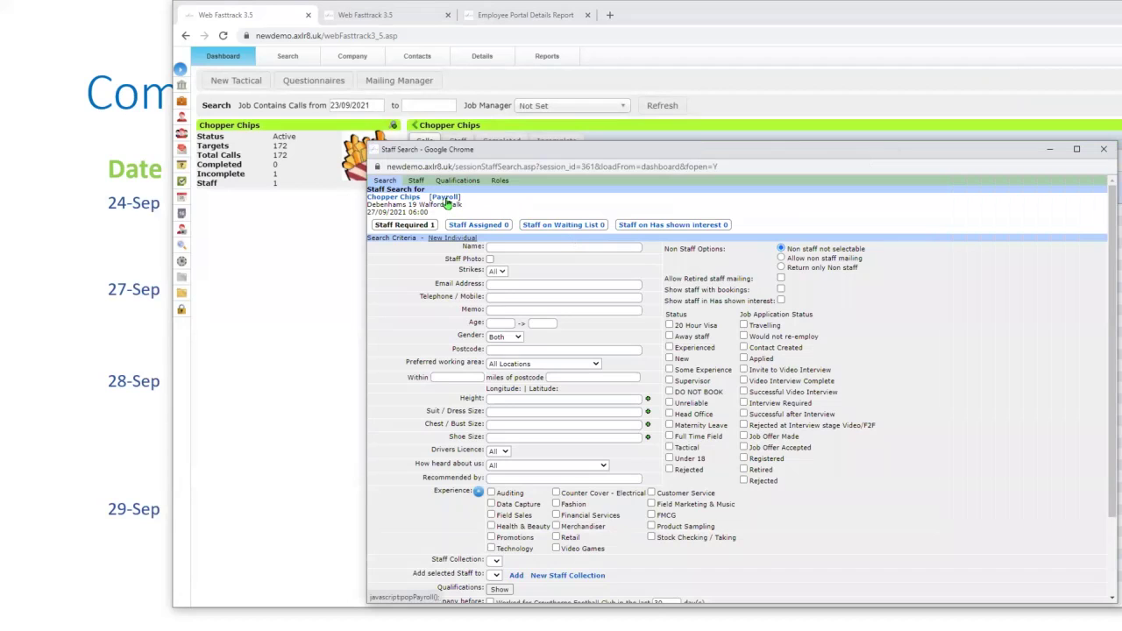
left_click(446, 198)
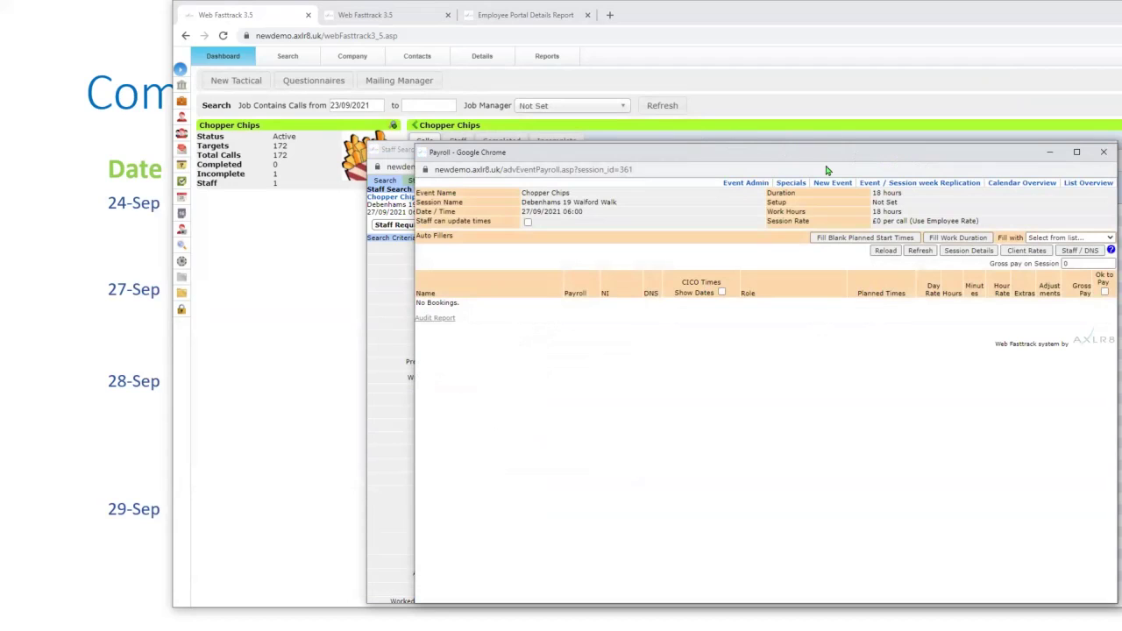
left_click_drag(824, 156, 696, 131)
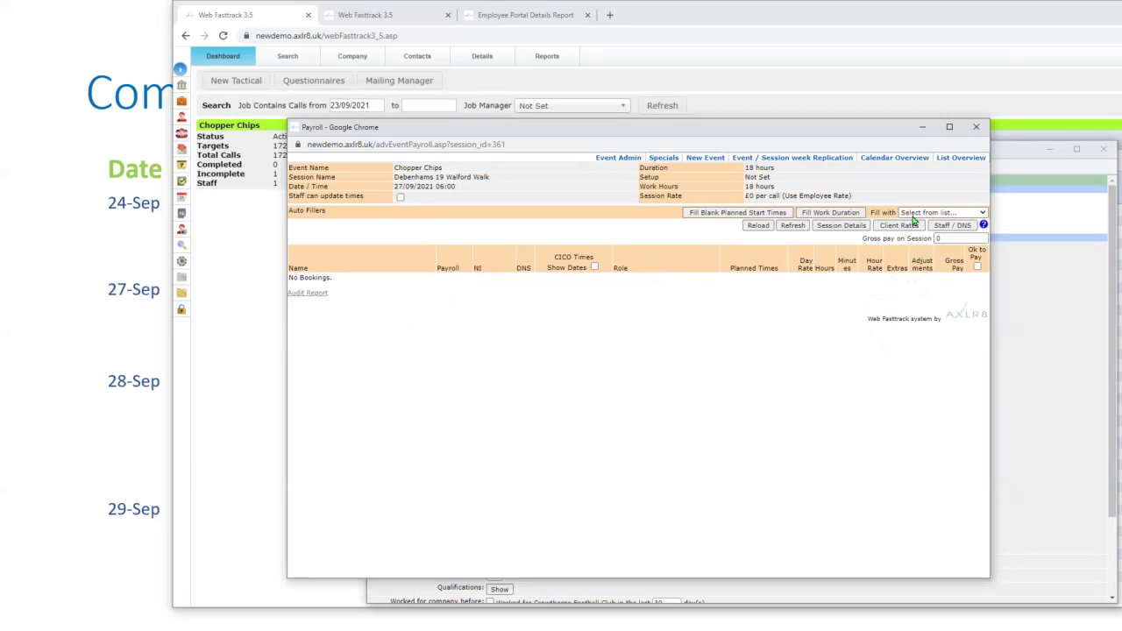
left_click(979, 129)
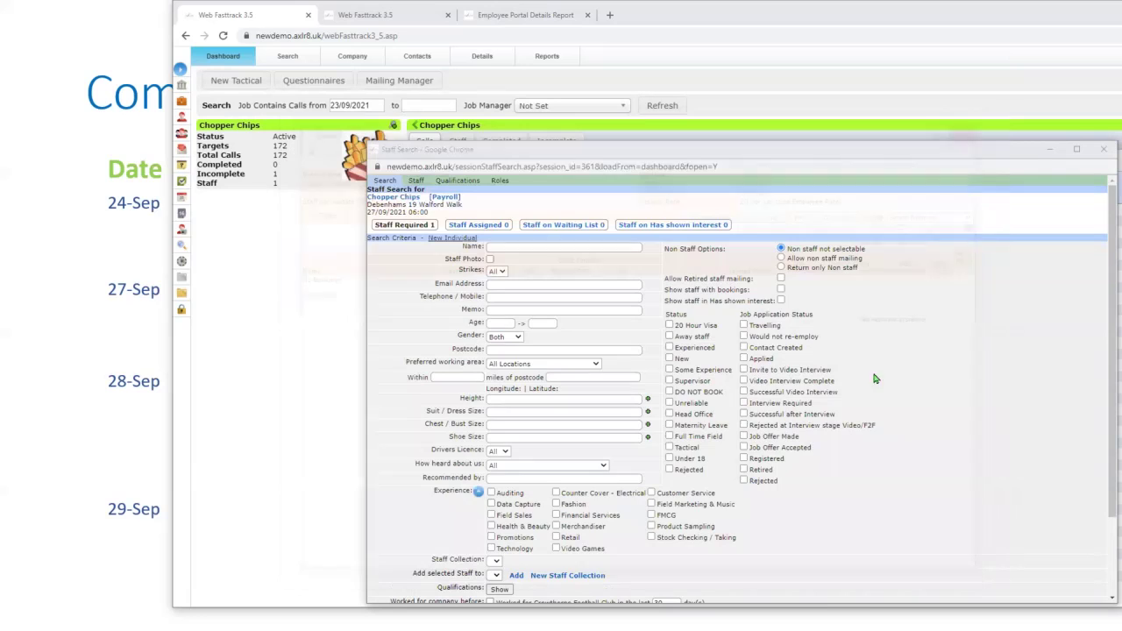
left_click_drag(758, 158, 526, 167)
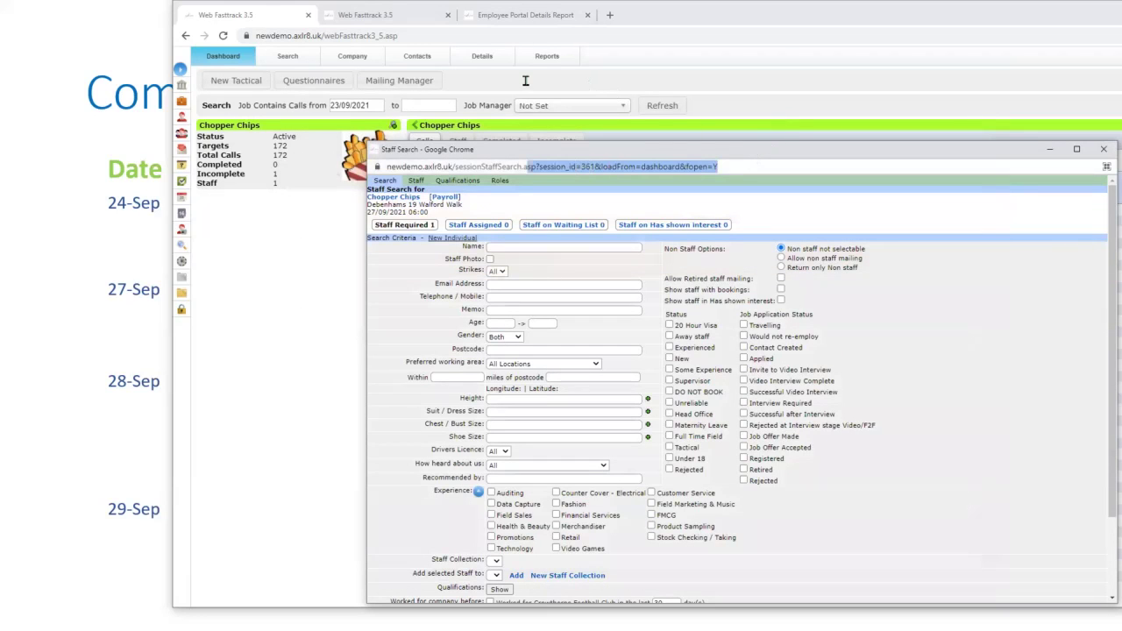
left_click_drag(626, 149, 461, 110)
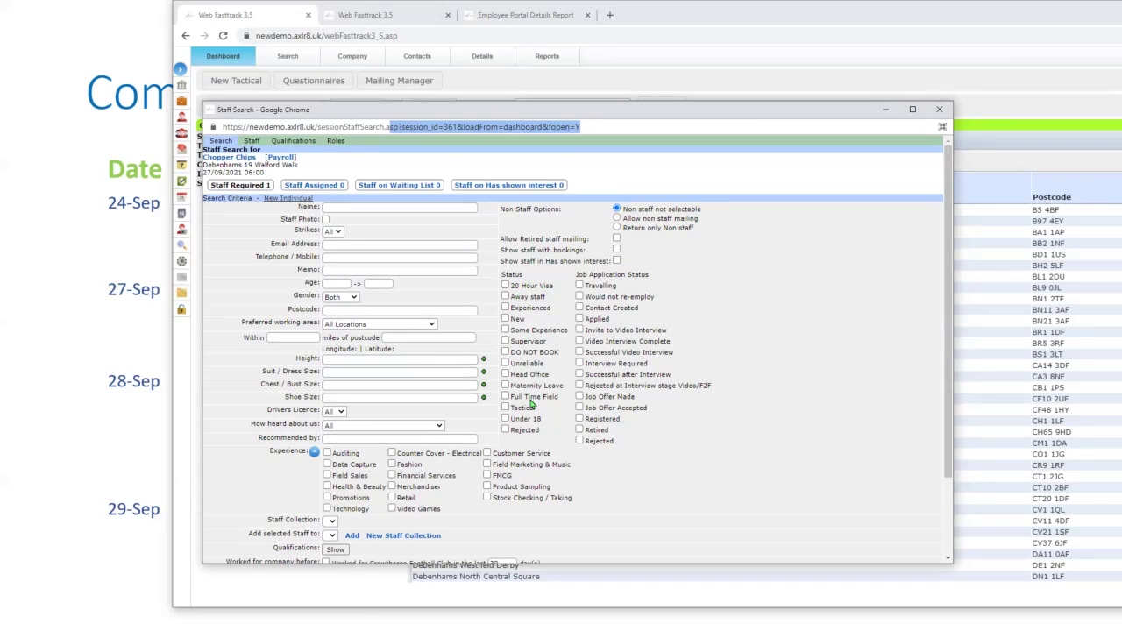
scroll(753, 386, "down", 2)
scroll(741, 396, "down", 1)
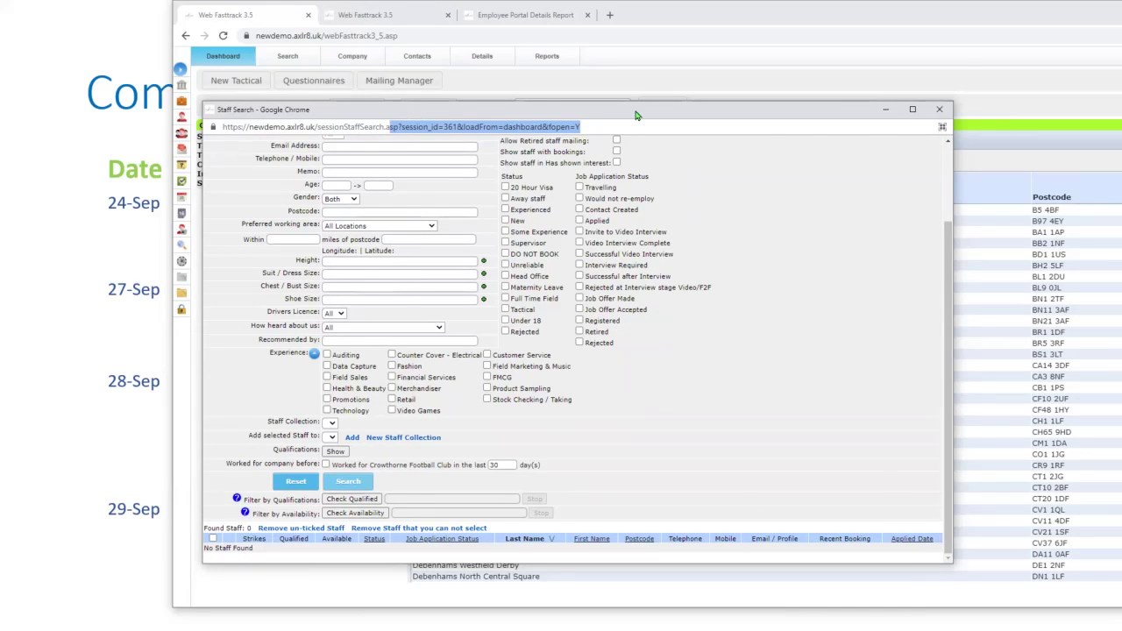
left_click_drag(636, 115, 1121, 129)
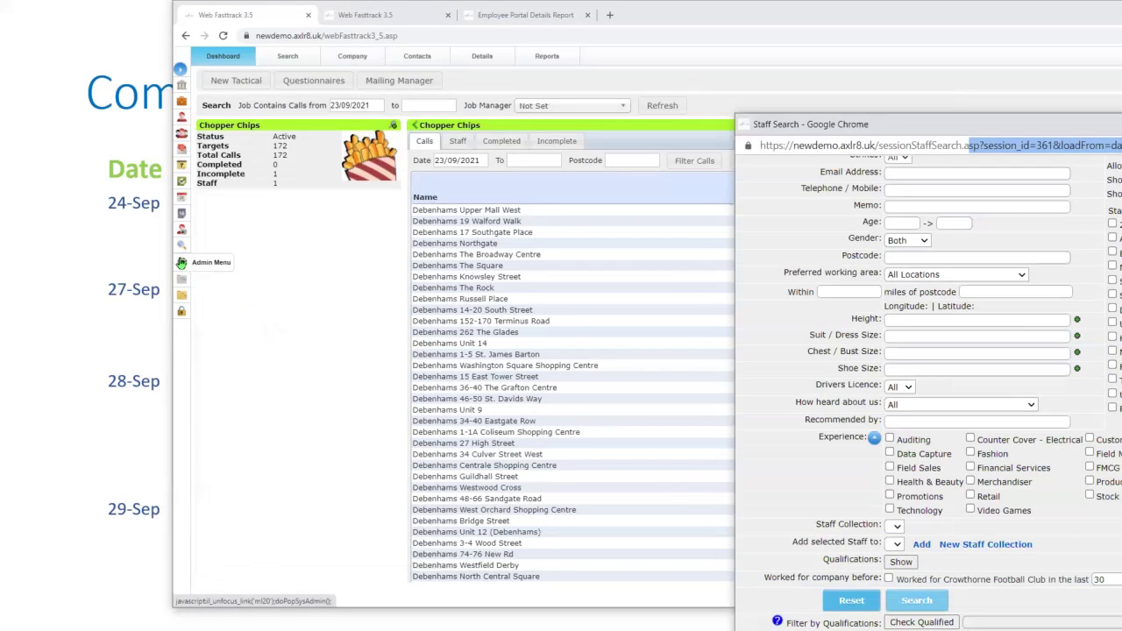
- Open the Systems Admin Menu, move it to the centre, and choose Lookups Admin
left_click(180, 262)
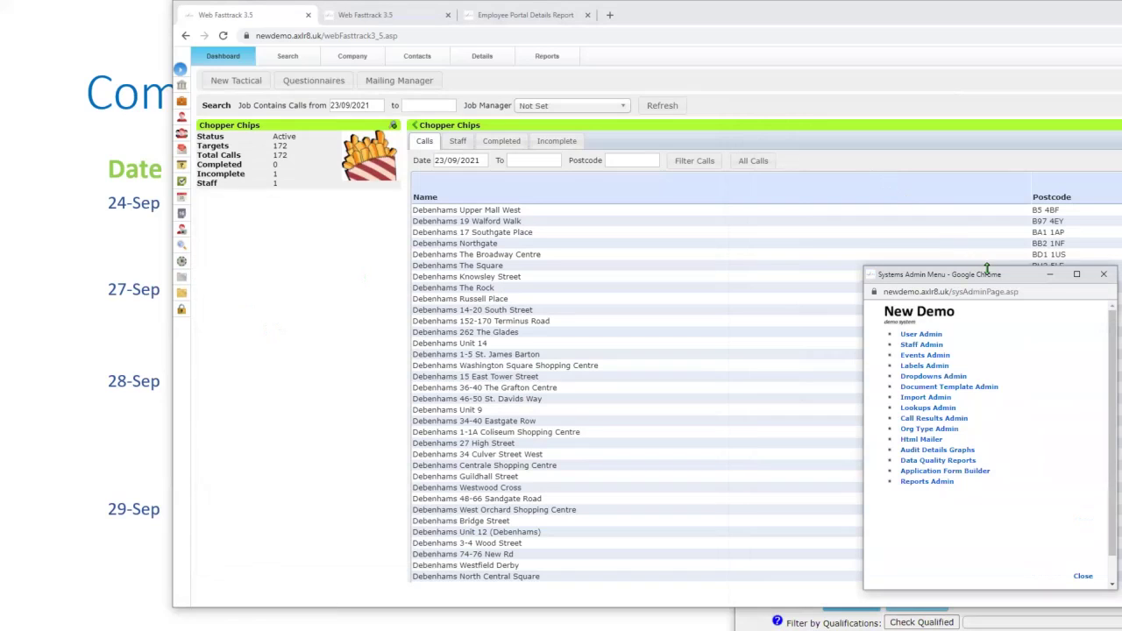
left_click_drag(983, 274, 474, 150)
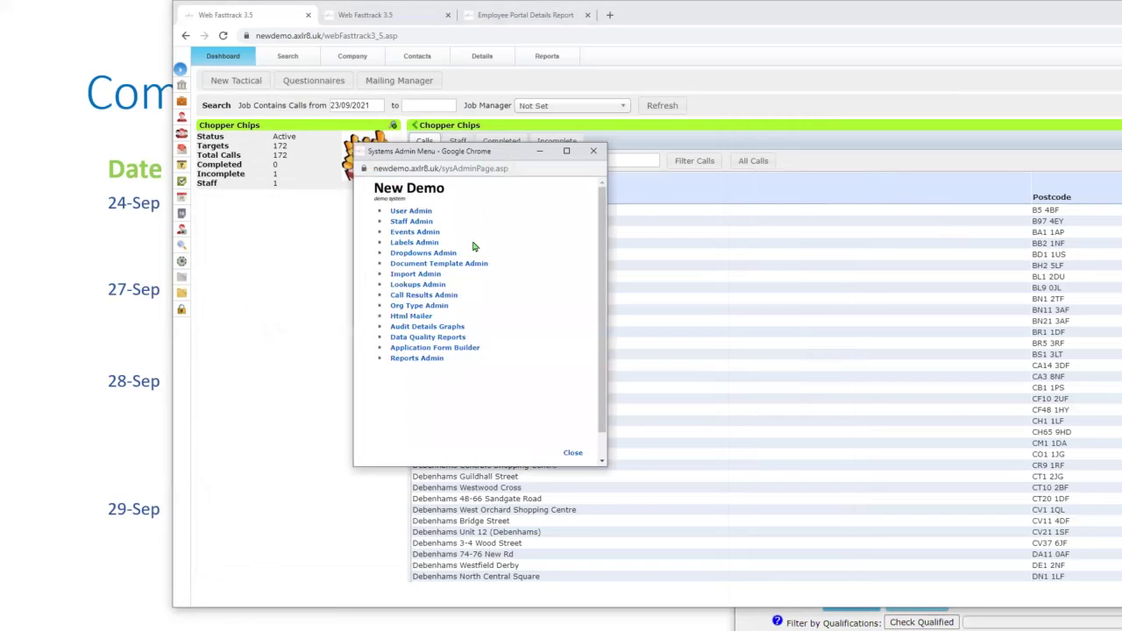
left_click(410, 285)
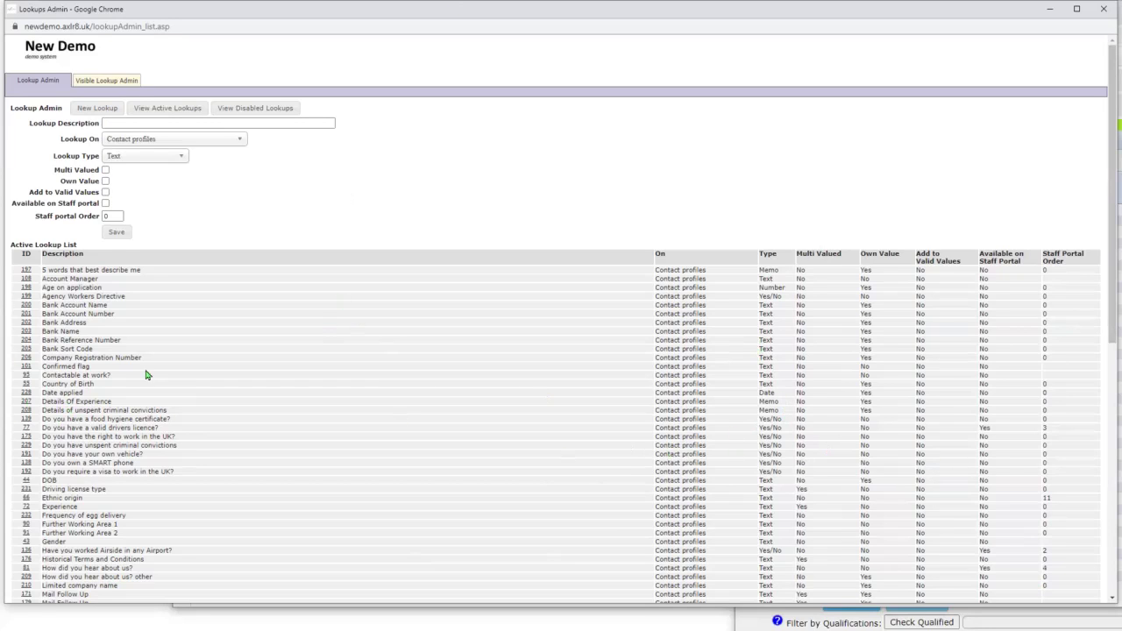
- Browse the Active Lookup List, highlighting the Payment Terms and Historical Terms and Conditions lookups
scroll(407, 517, "down", 4)
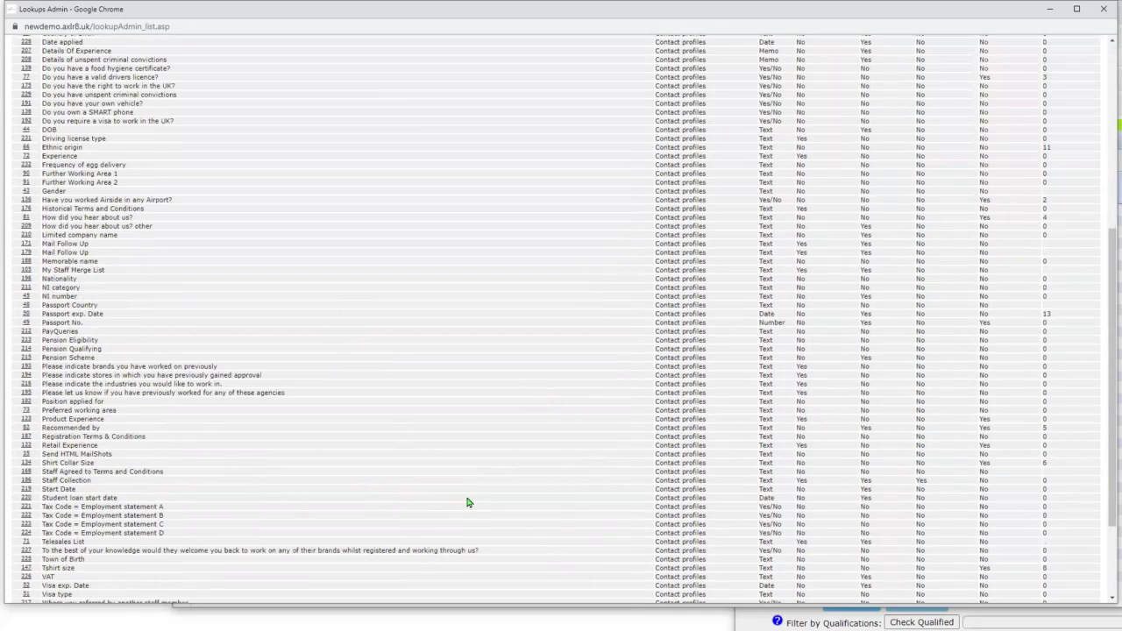
scroll(613, 498, "down", 1)
scroll(742, 498, "down", 1)
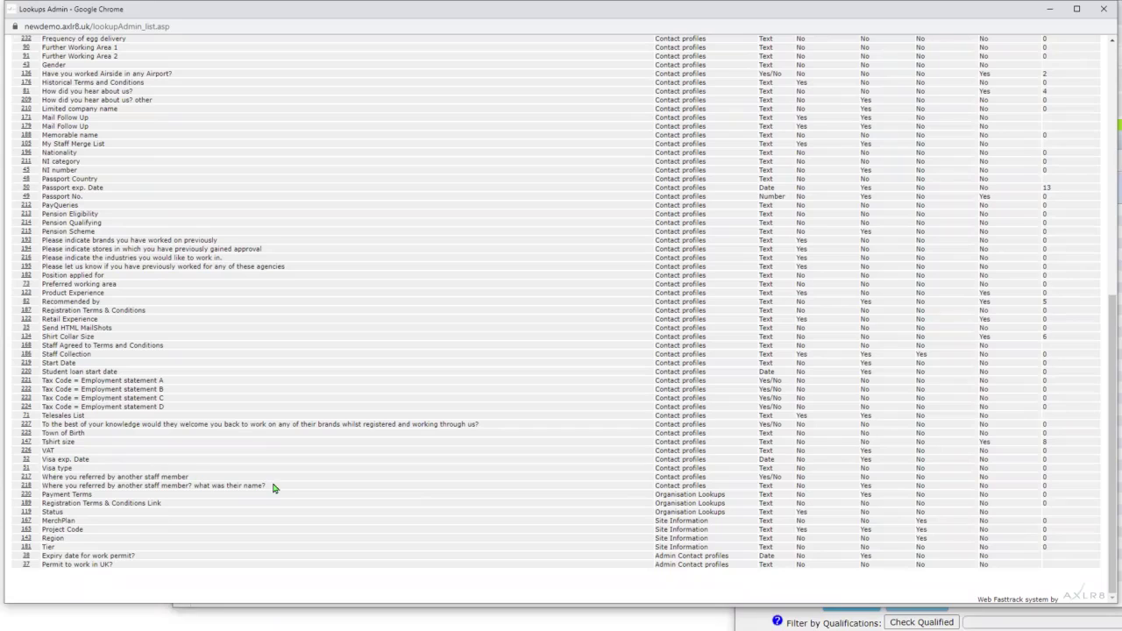
left_click_drag(92, 495, 44, 496)
scroll(132, 210, "up", 3)
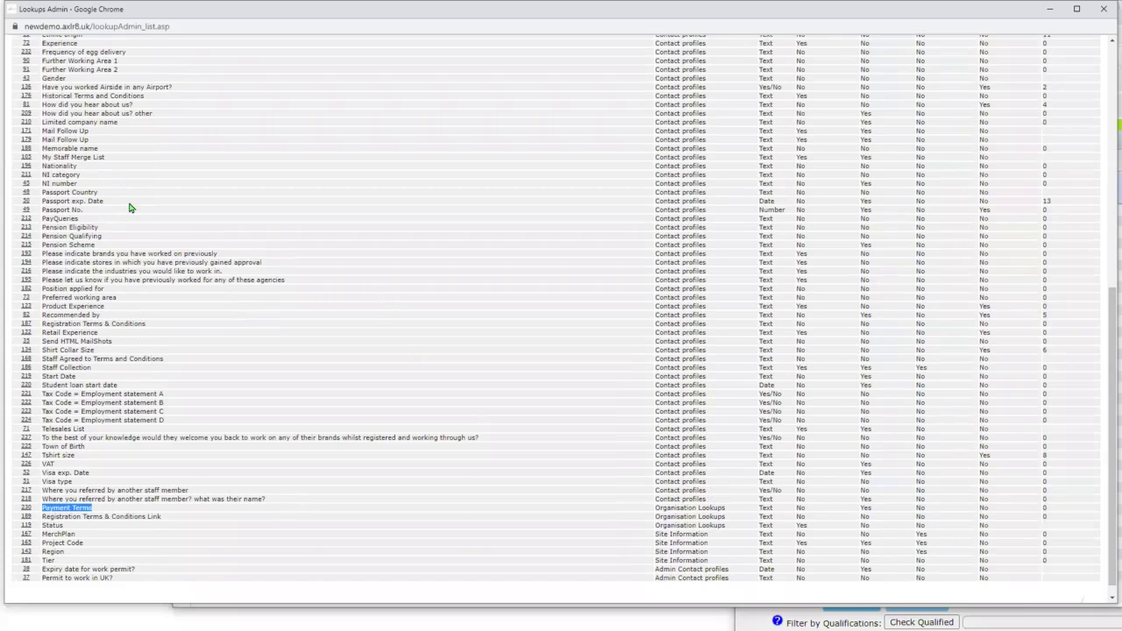
scroll(75, 215, "up", 8)
scroll(158, 350, "down", 3)
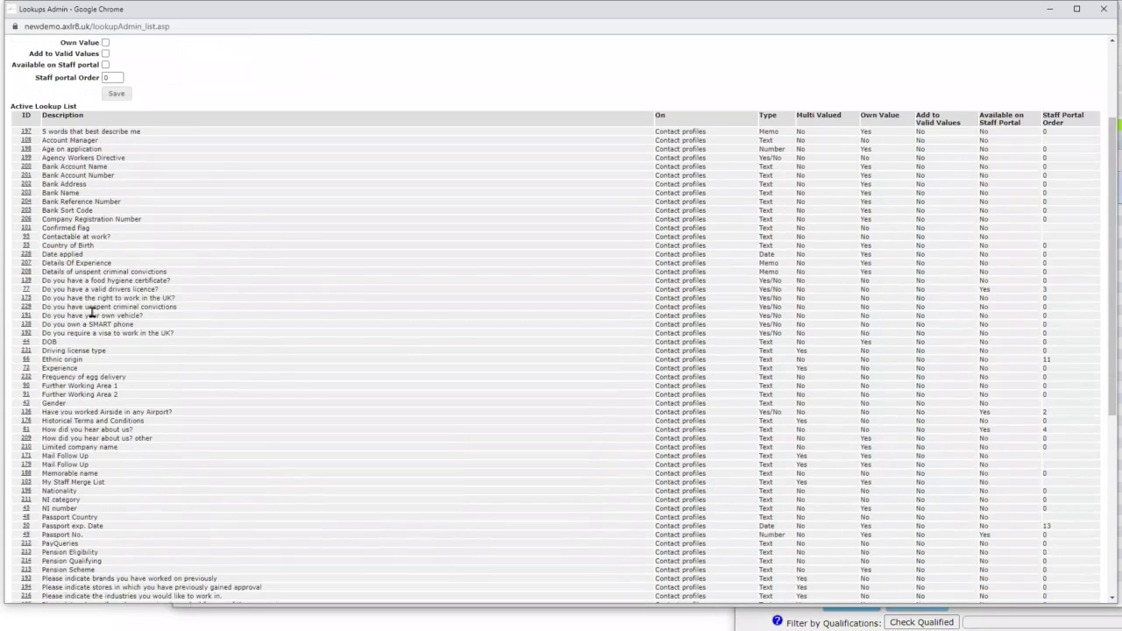
scroll(127, 547, "down", 3)
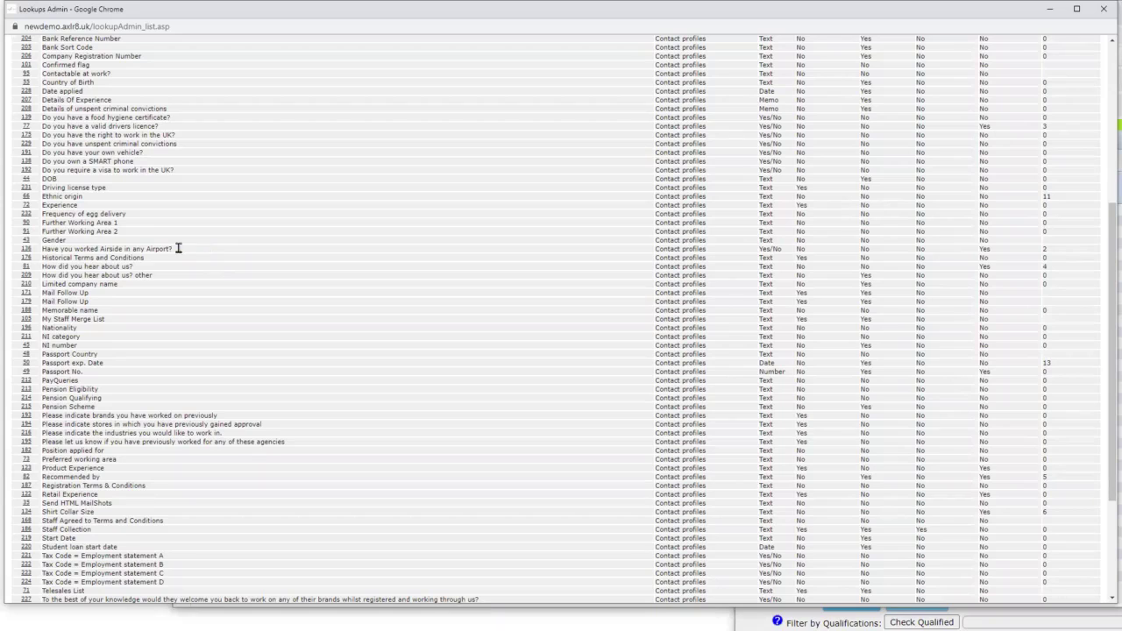
left_click_drag(42, 254, 169, 248)
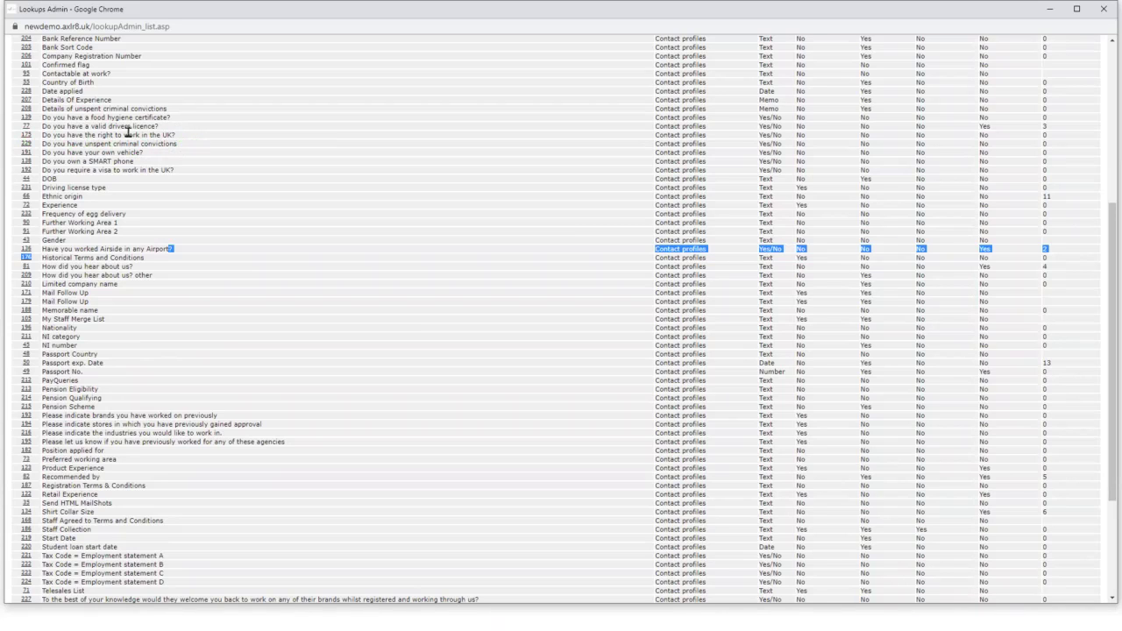
- Open the Right to work in the UK lookup and review its type options, keeping Yes/No
left_click(27, 137)
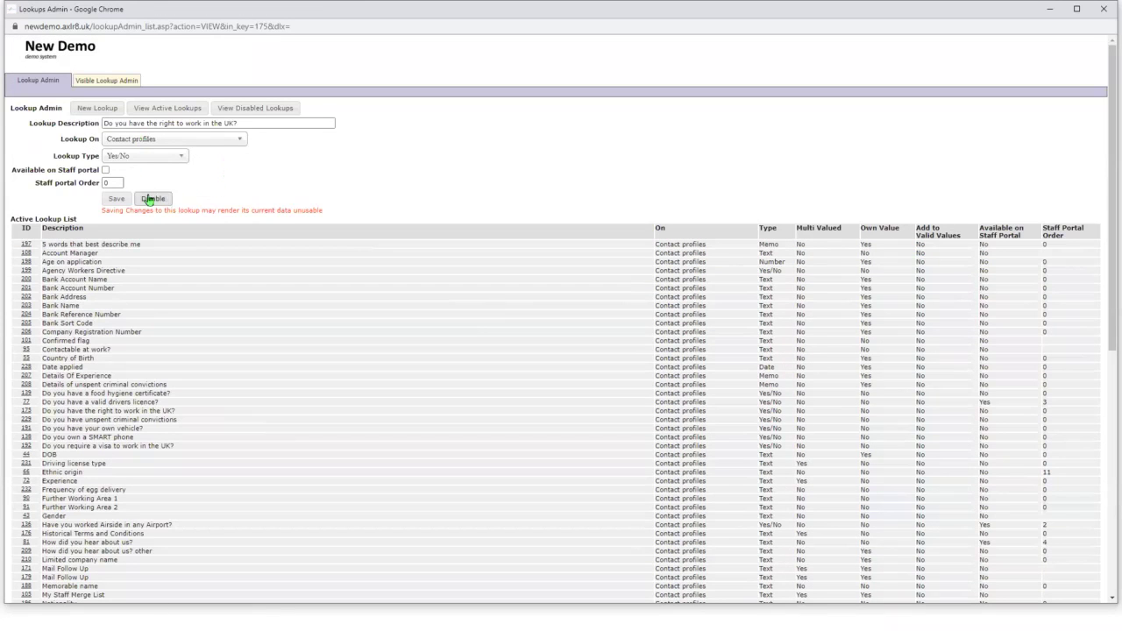
left_click(167, 158)
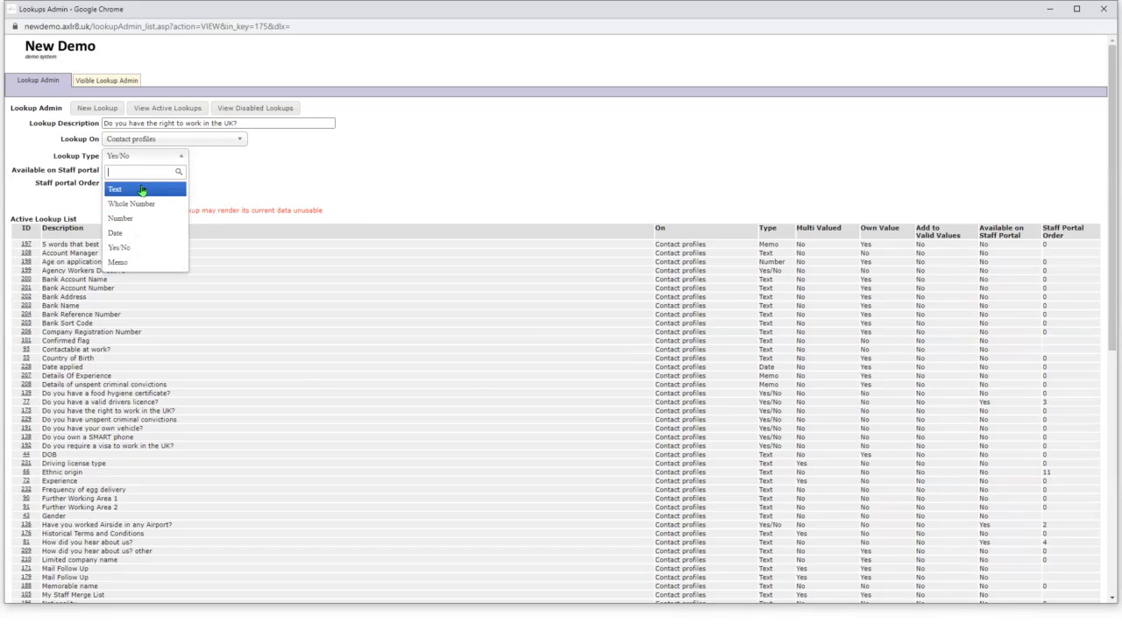
left_click(318, 171)
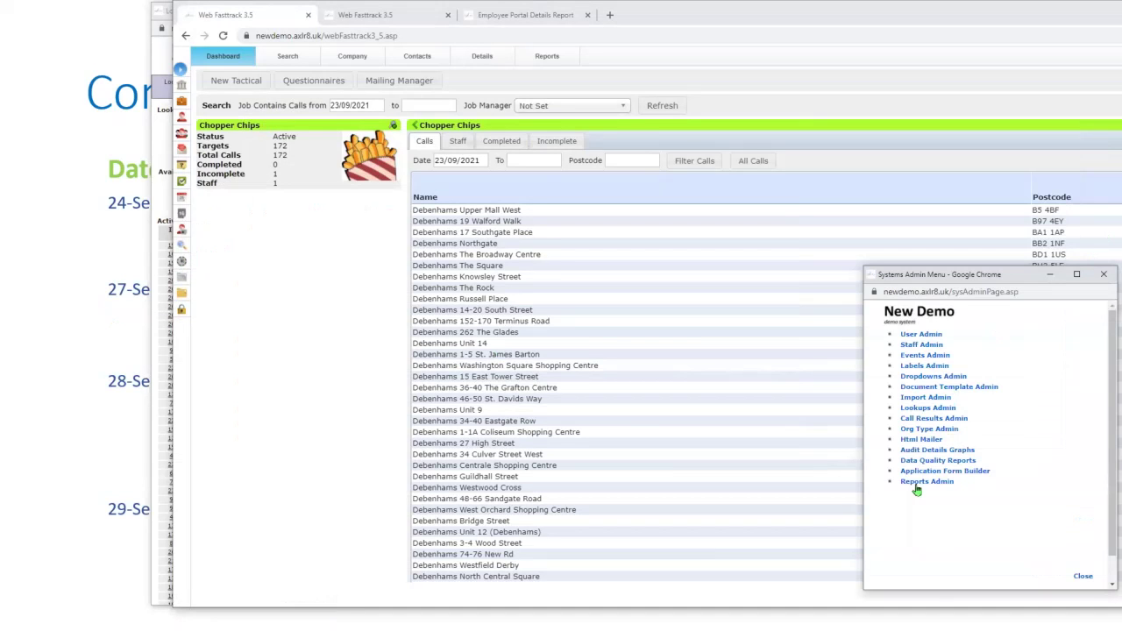
- Load the Catering form in the Application Form Builder and add a Lookup question to About you
left_click(914, 472)
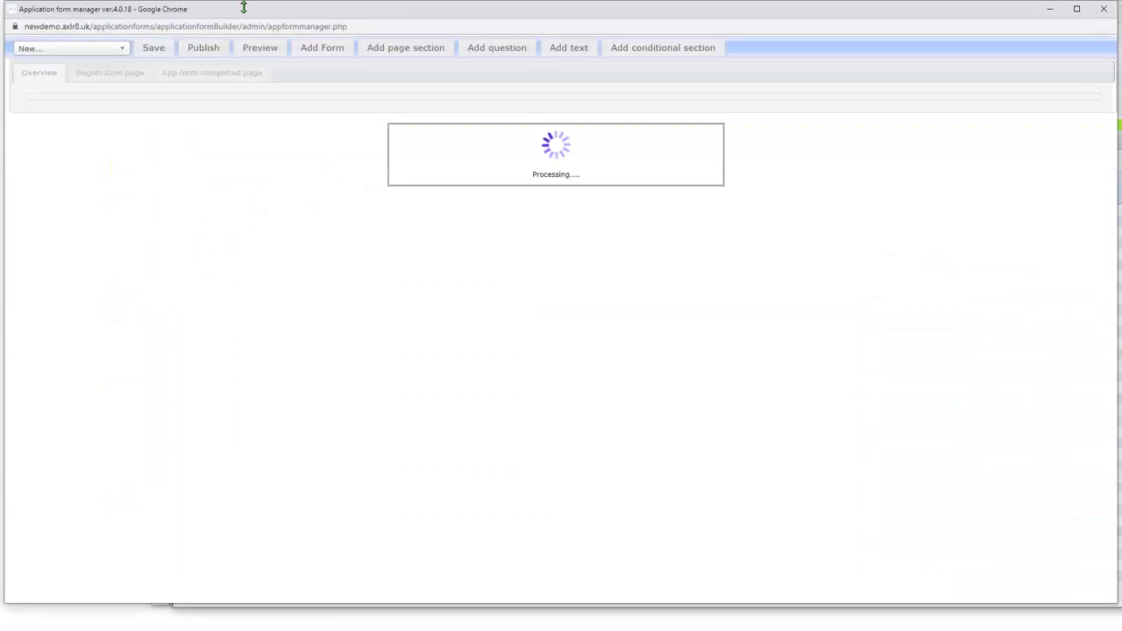
left_click(49, 49)
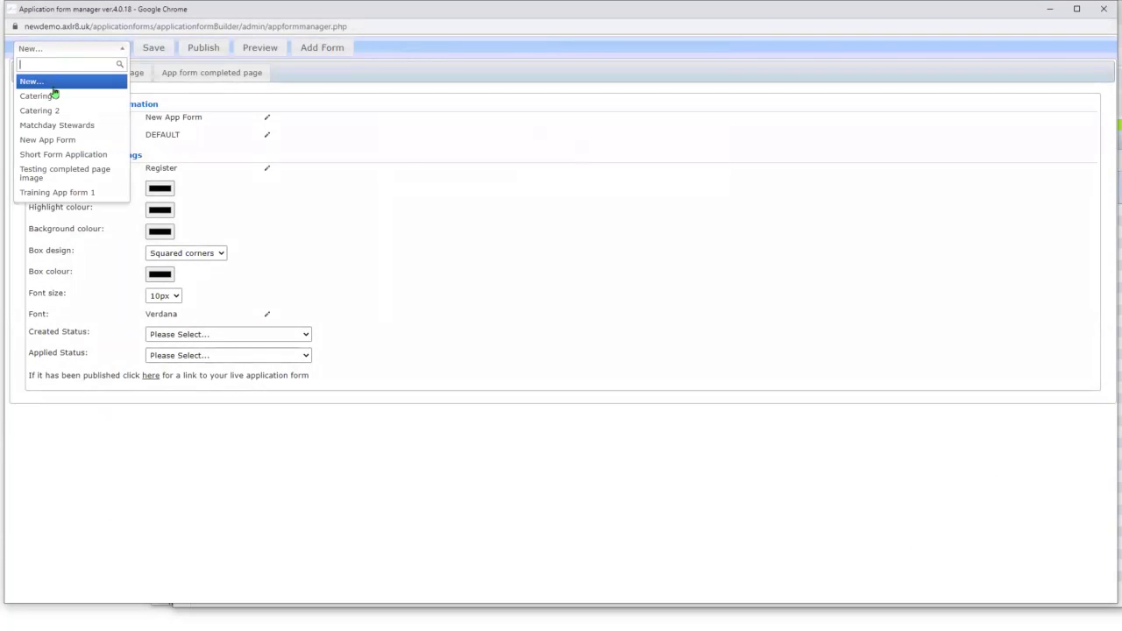
left_click(36, 96)
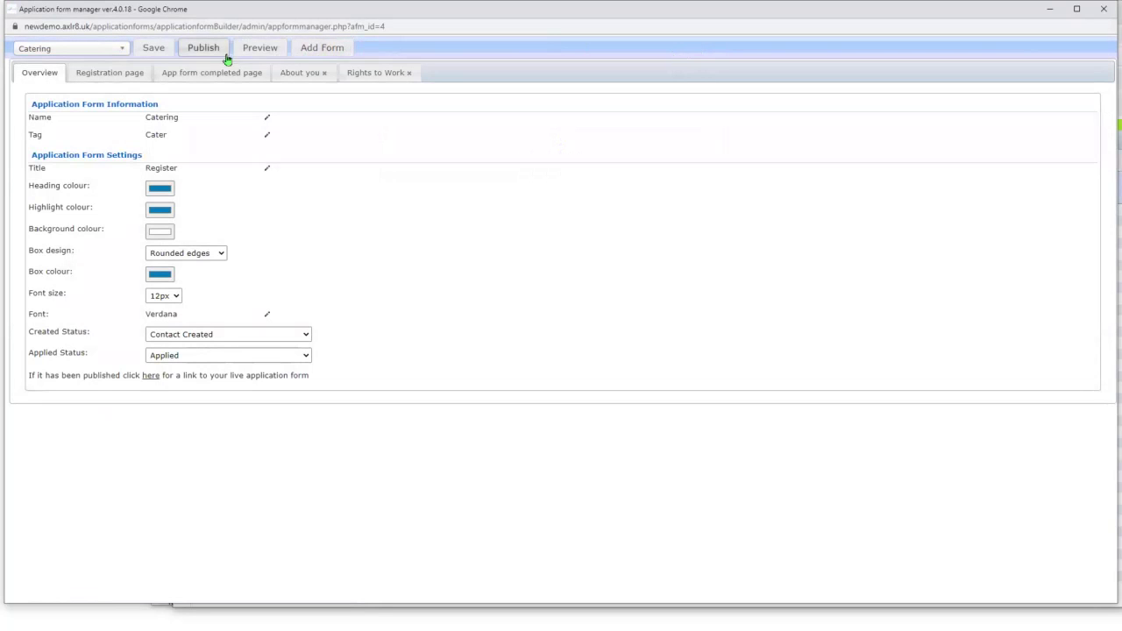
left_click(307, 78)
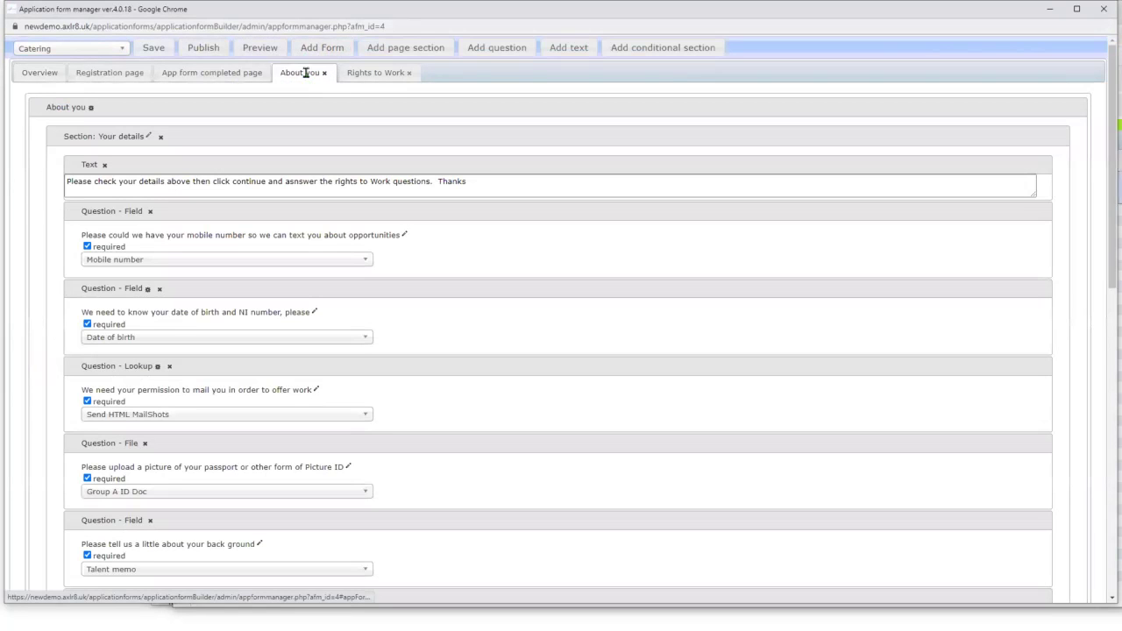
left_click(487, 51)
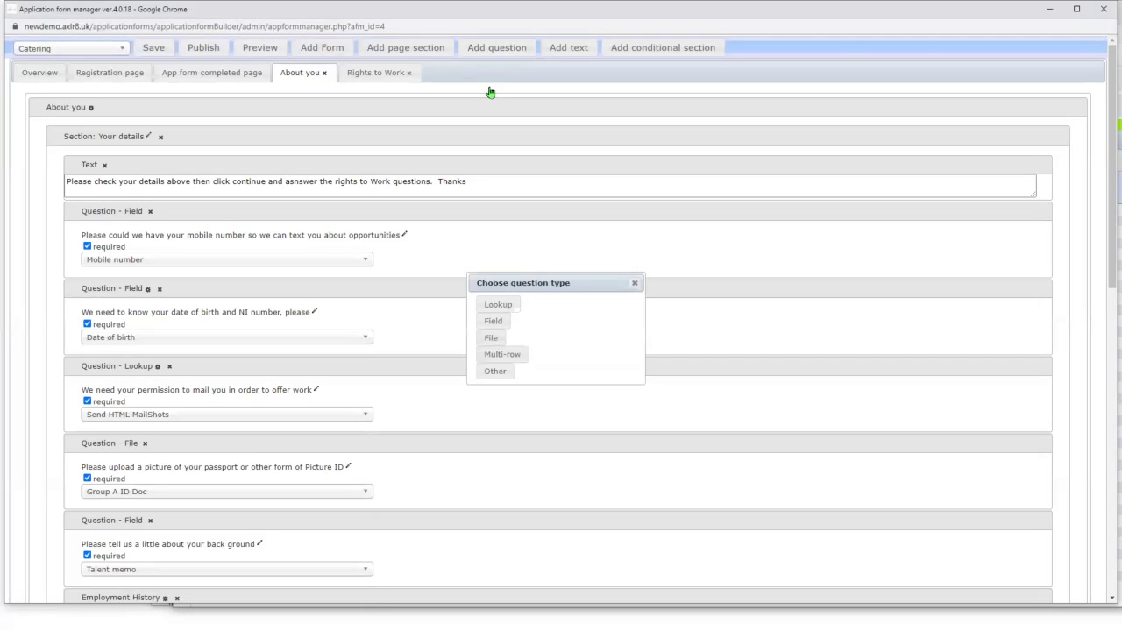
left_click(494, 305)
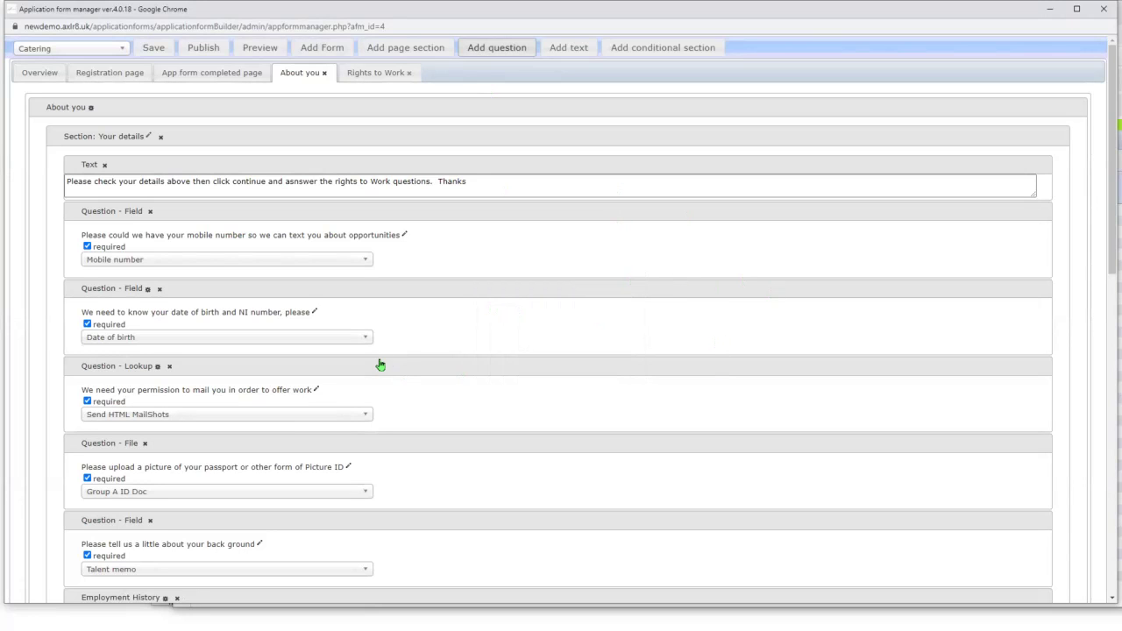
- Browse the lookups available for the new question, then close the form builder
left_click_drag(1106, 218, 1106, 613)
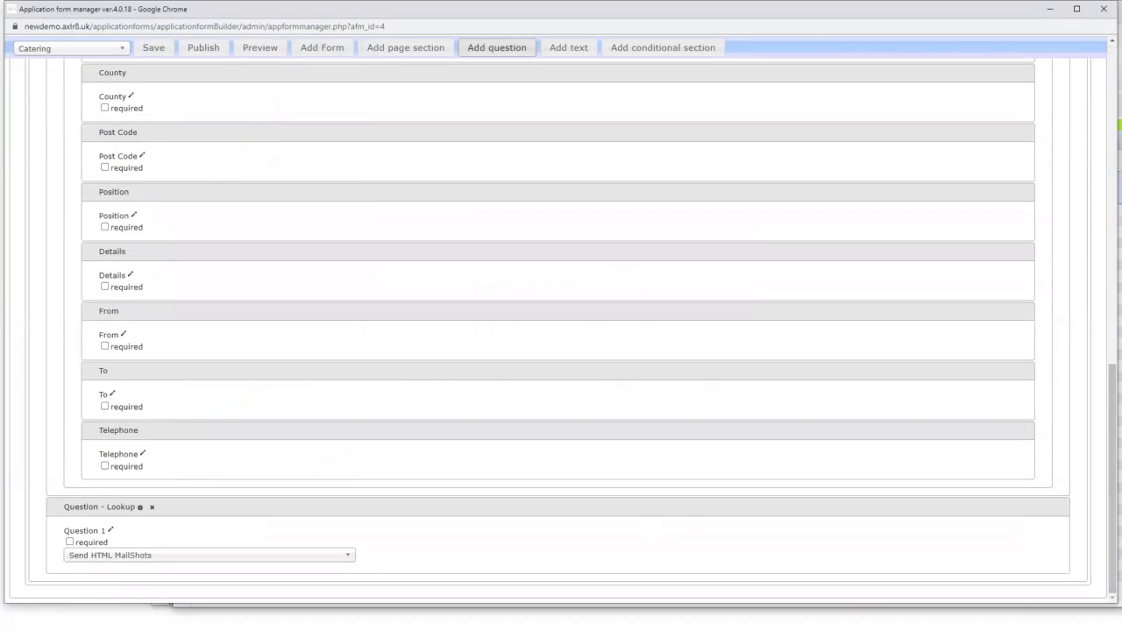
left_click(240, 557)
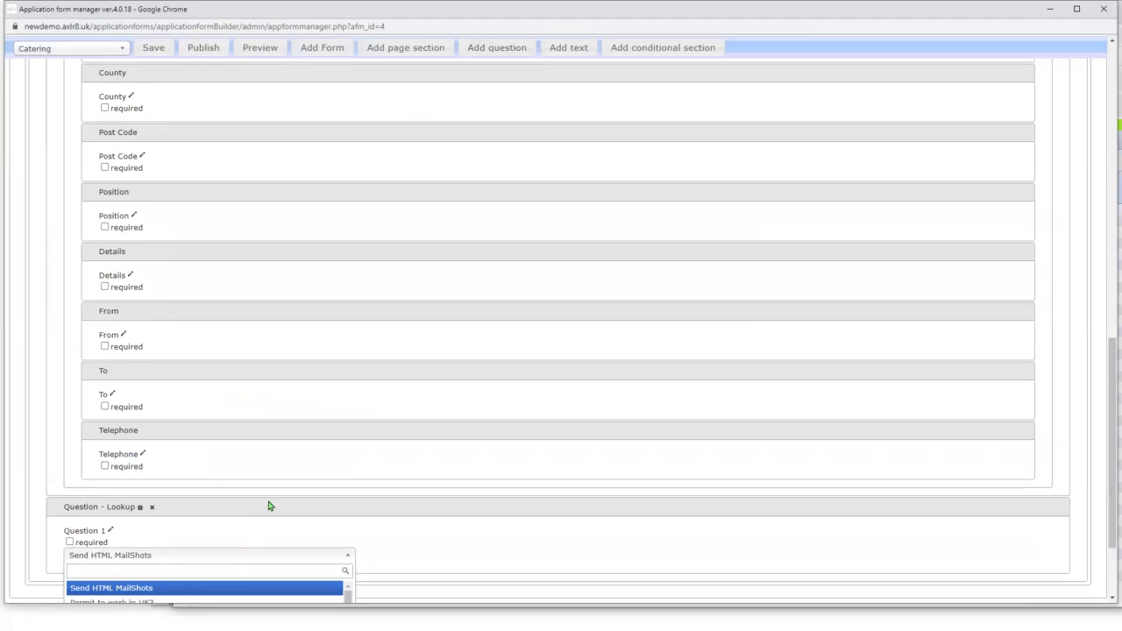
left_click(270, 504)
left_click(236, 562)
scroll(228, 561, "down", 10)
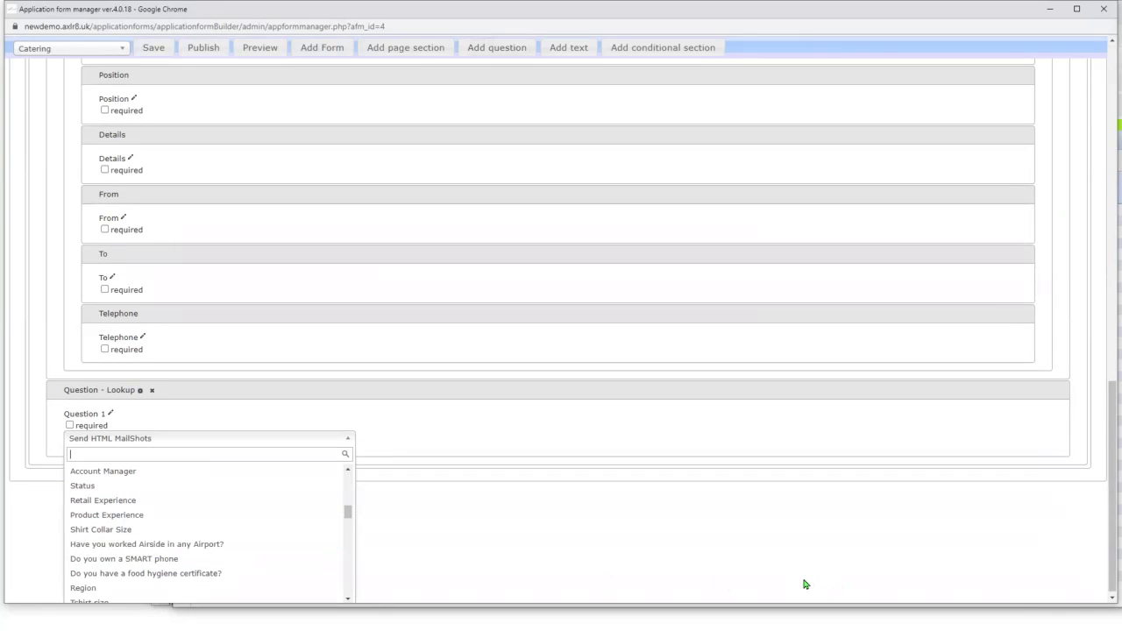
left_click(1104, 16)
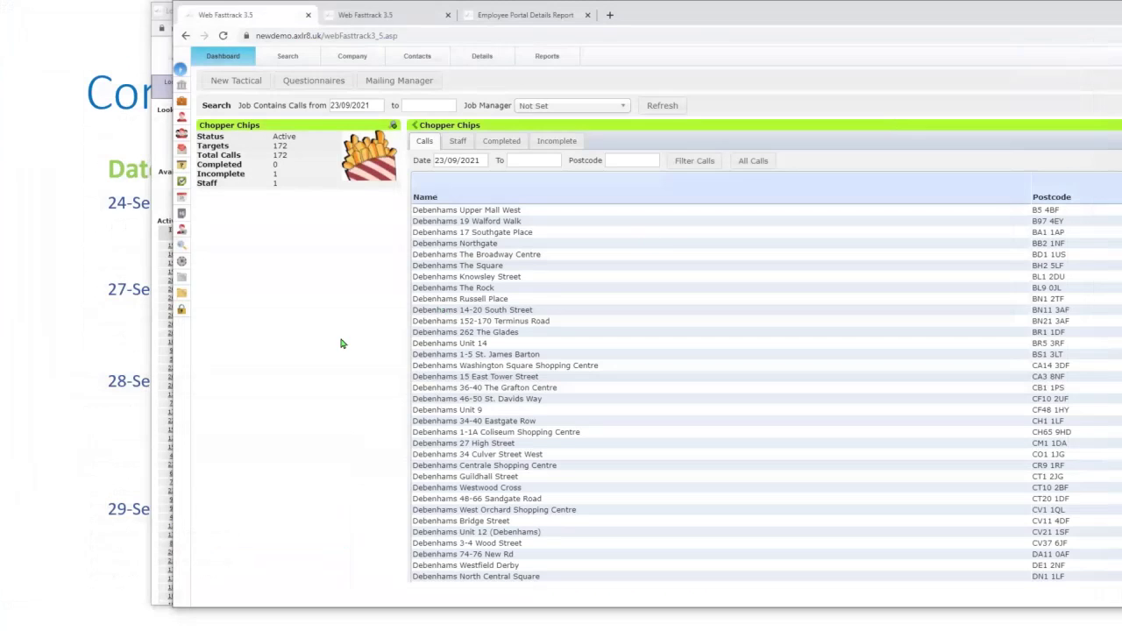
- Bring up the Systems Admin Menu and move it toward the centre
left_click(182, 264)
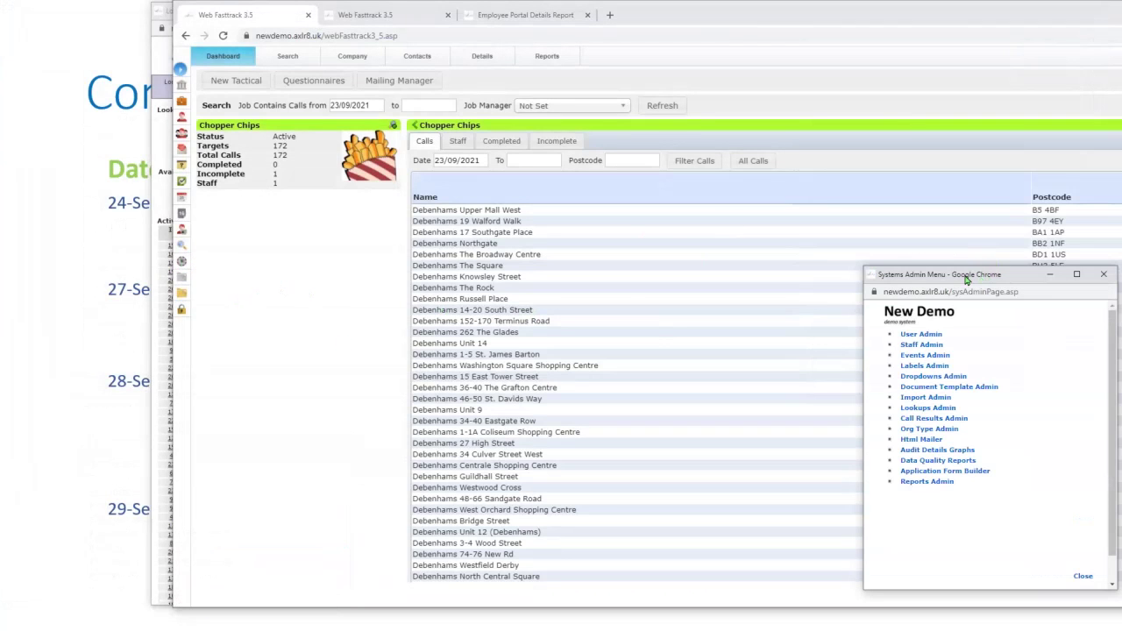
left_click_drag(966, 279, 425, 195)
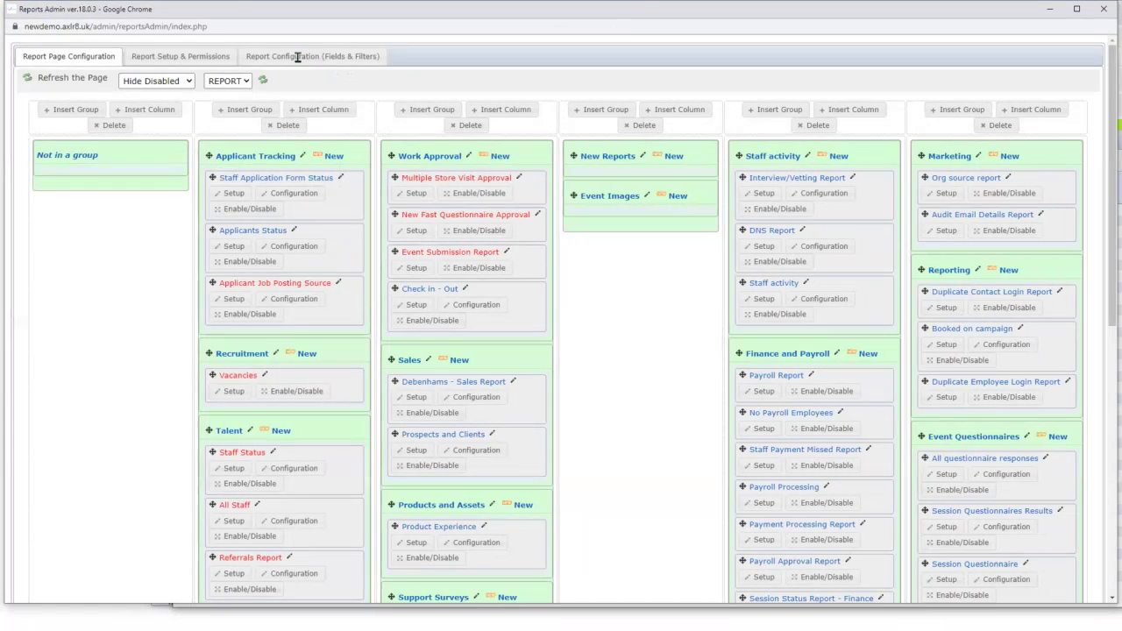
- In Fields & Filters, pick Companies Sites Contacts Ver 15 and browse its expanded Contact profiles fields
left_click(298, 56)
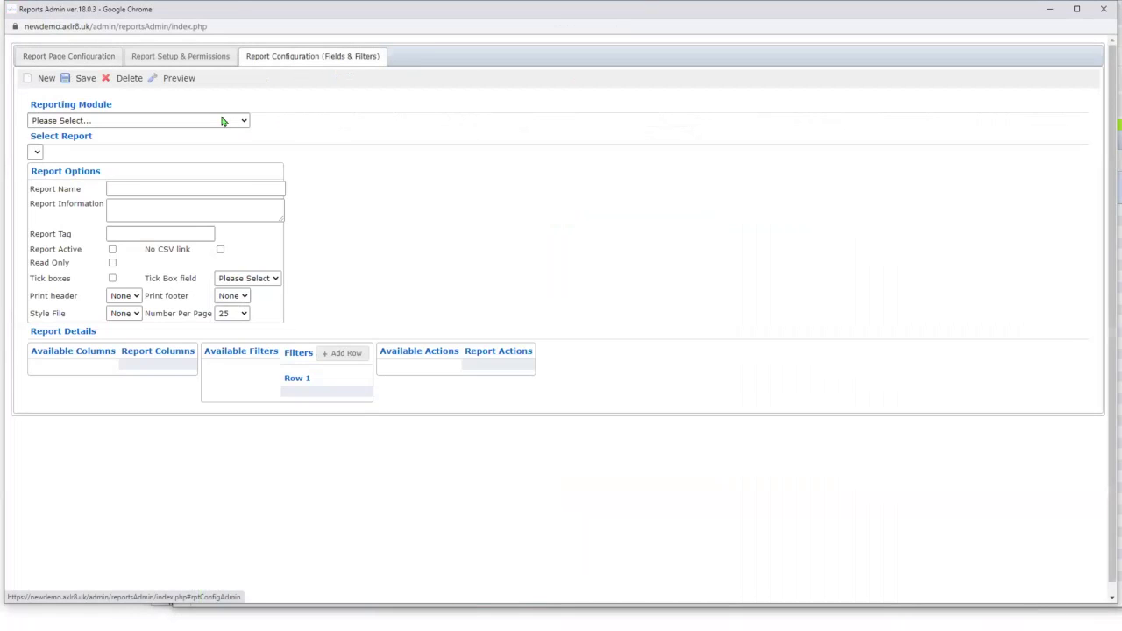
left_click(213, 124)
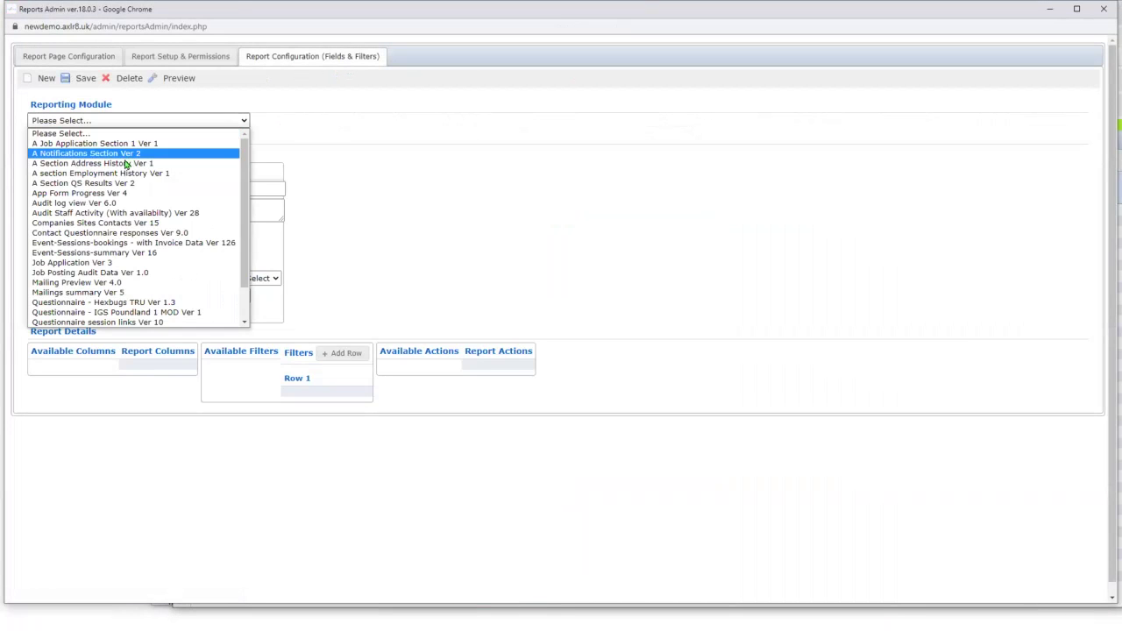
left_click(83, 223)
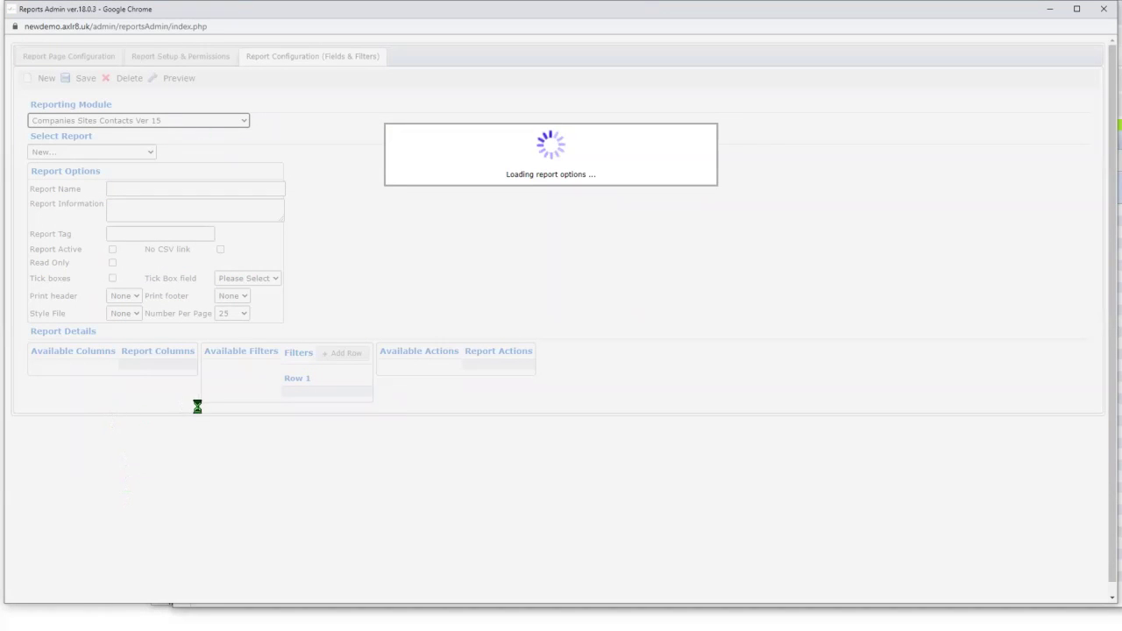
scroll(193, 410, "down", 1)
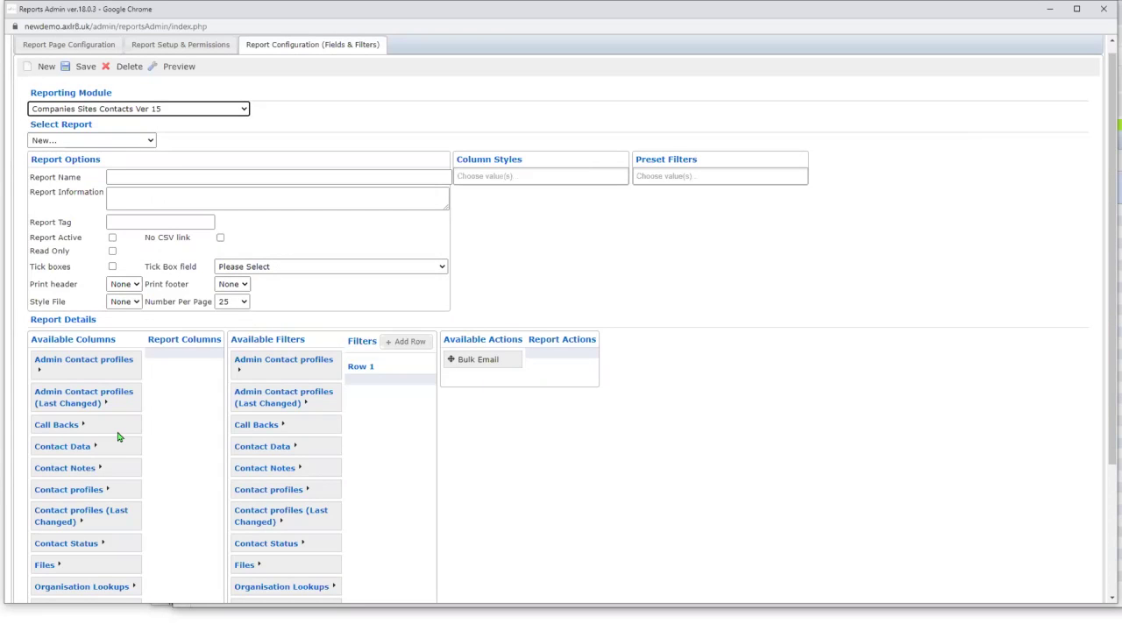
left_click(109, 492)
scroll(164, 475, "down", 3)
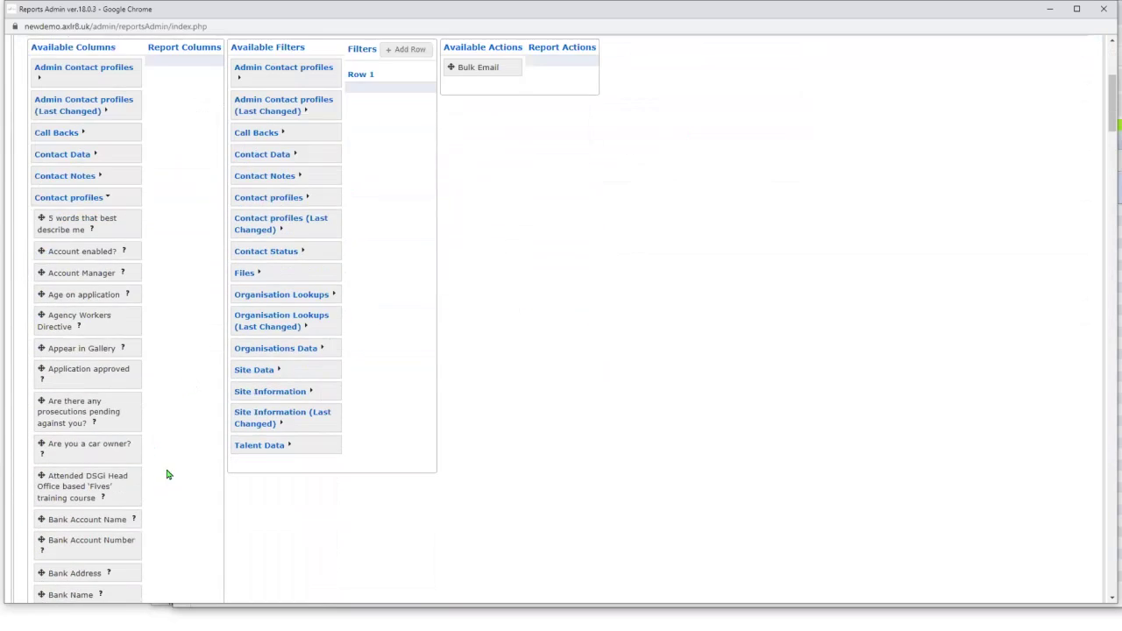
scroll(146, 391, "down", 3)
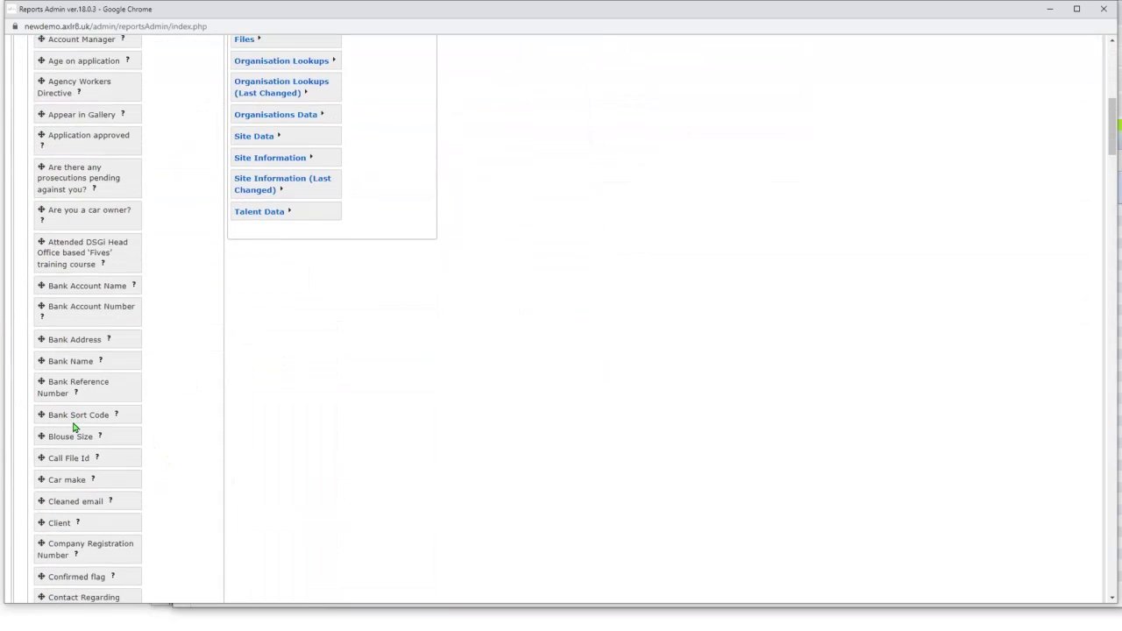
scroll(77, 434, "down", 3)
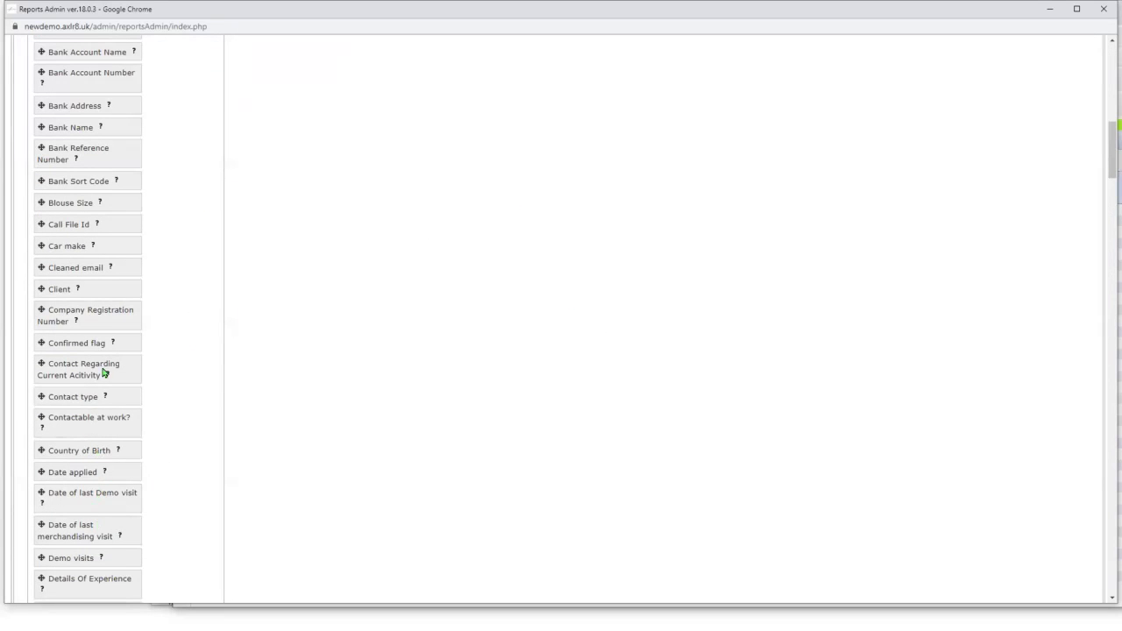
scroll(103, 198, "up", 2)
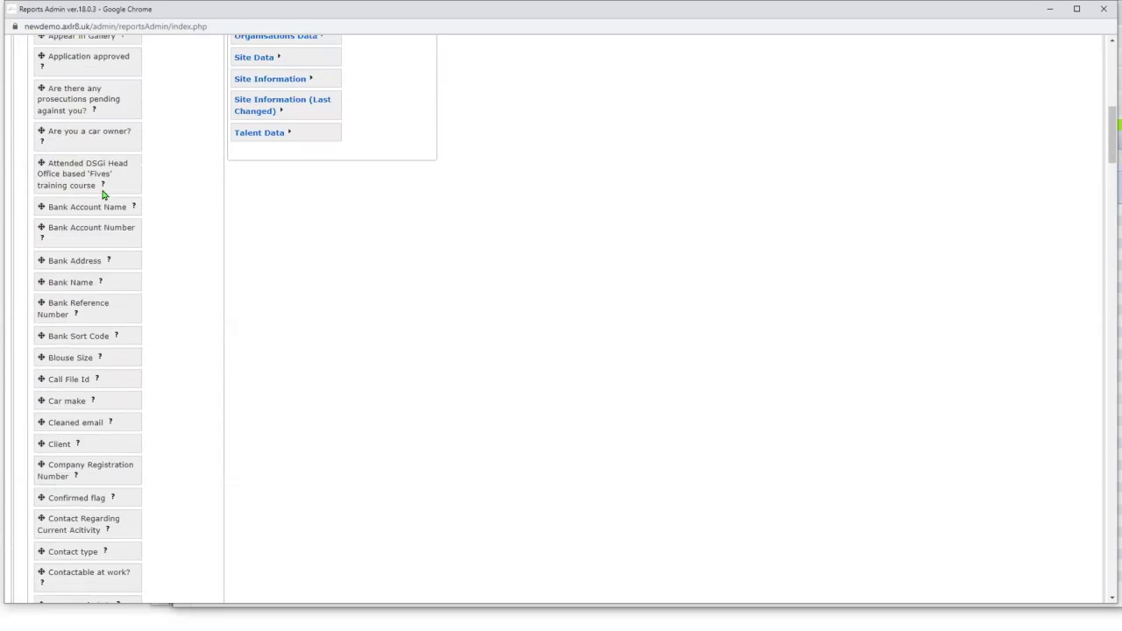
scroll(90, 181, "up", 1)
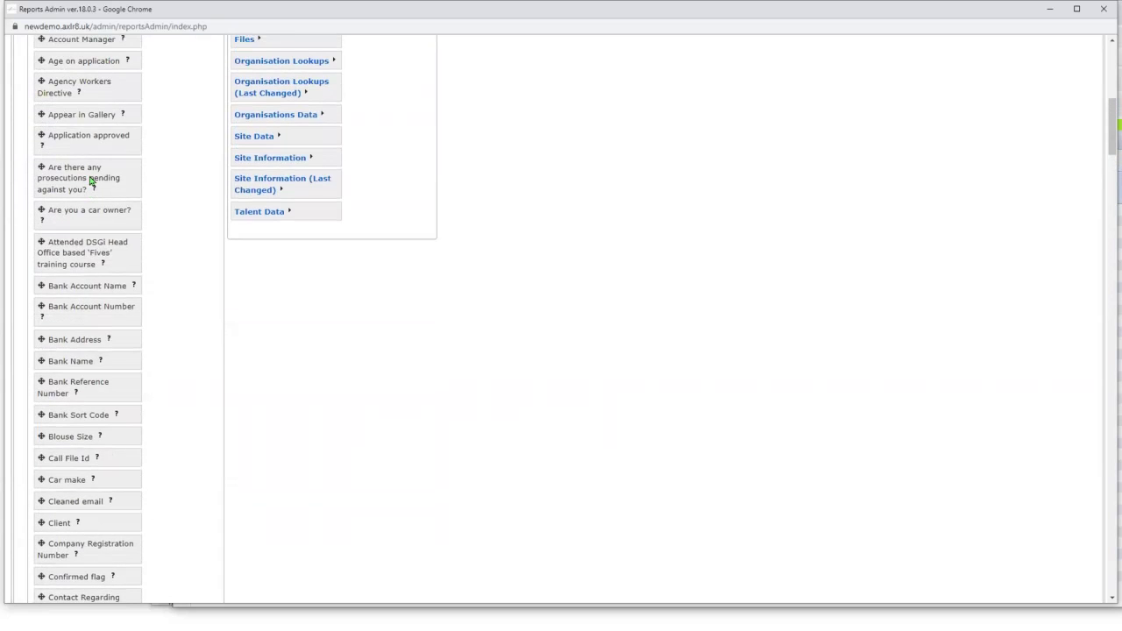
scroll(91, 181, "down", 5)
scroll(88, 487, "down", 2)
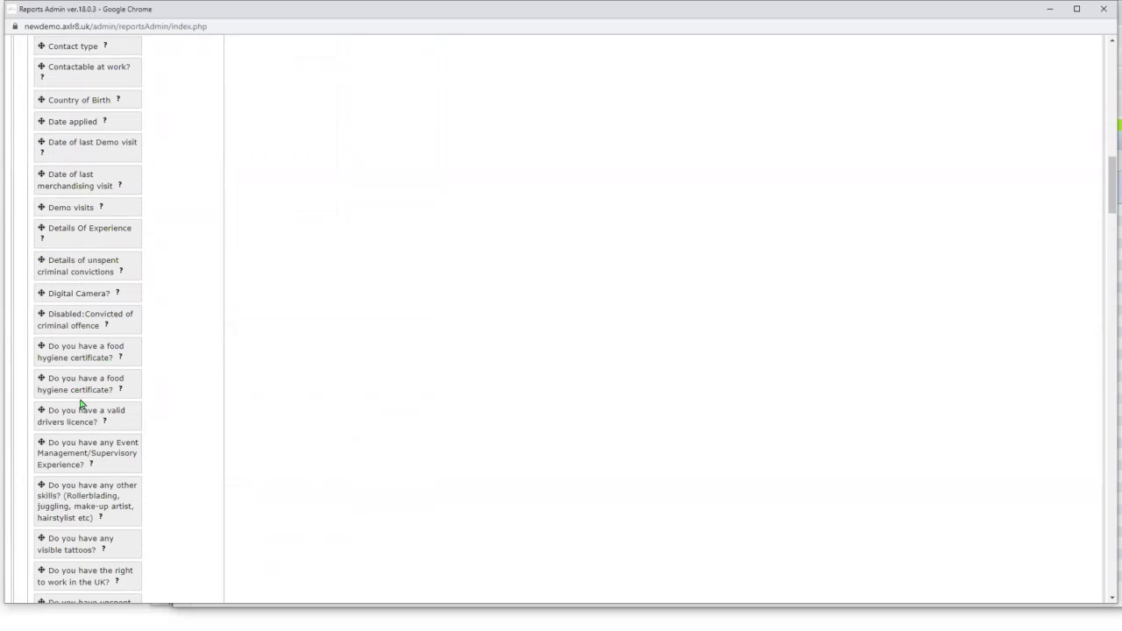
scroll(82, 431, "down", 3)
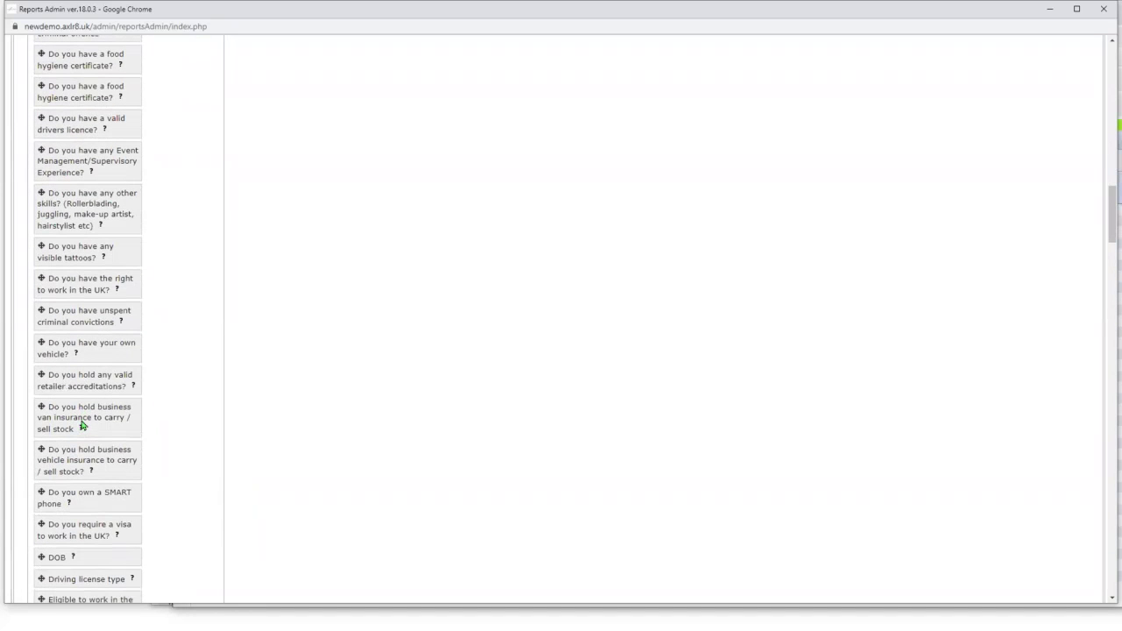
- Search the page for 'airs' to locate the Airside question, then close Reports Admin
mouse_move(70, 438)
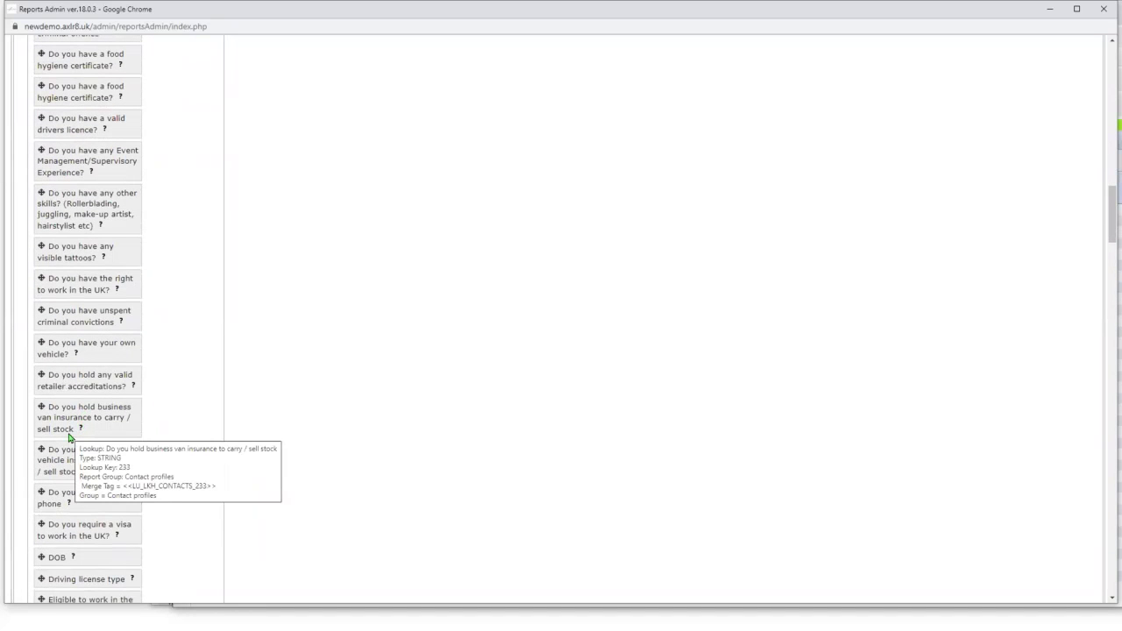
key("ctrl+f")
type("air")
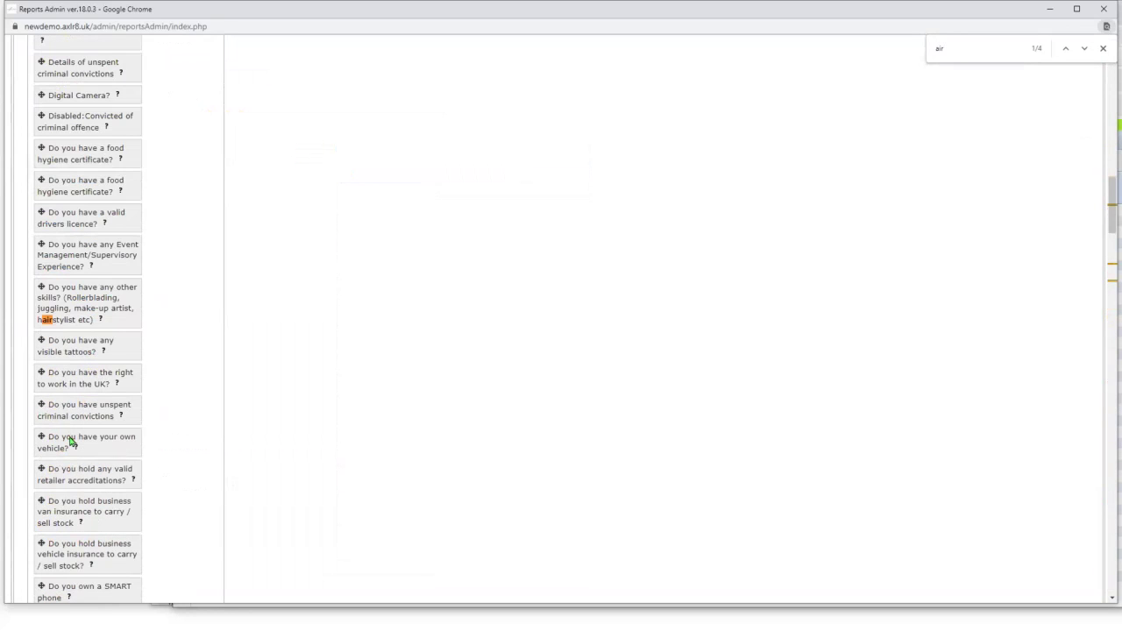
type("s")
key("Return")
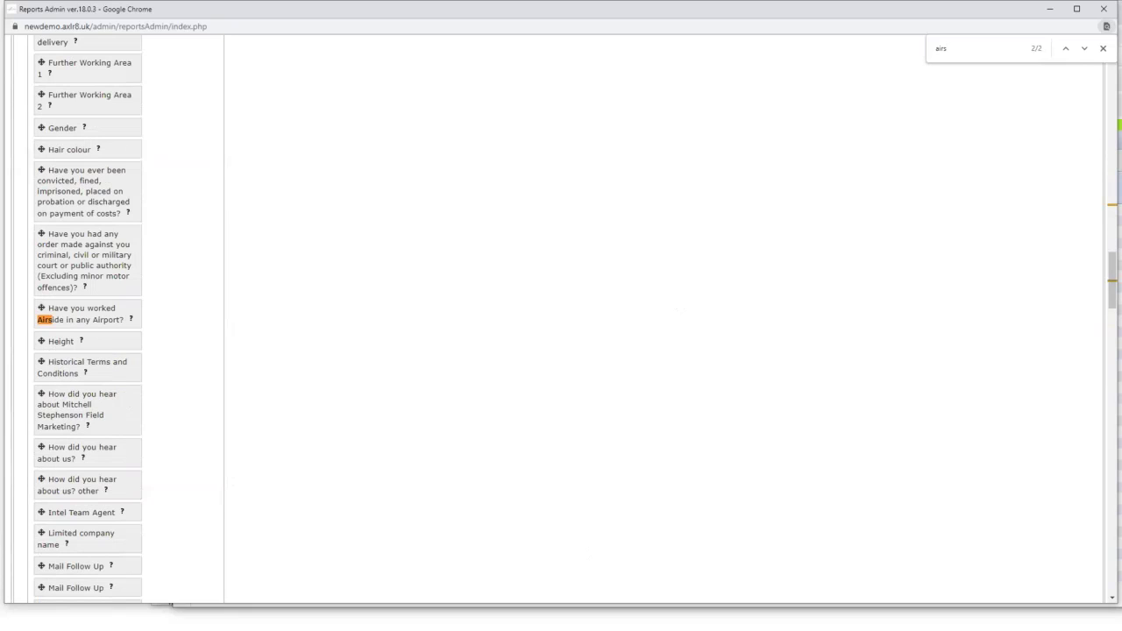
left_click(1103, 10)
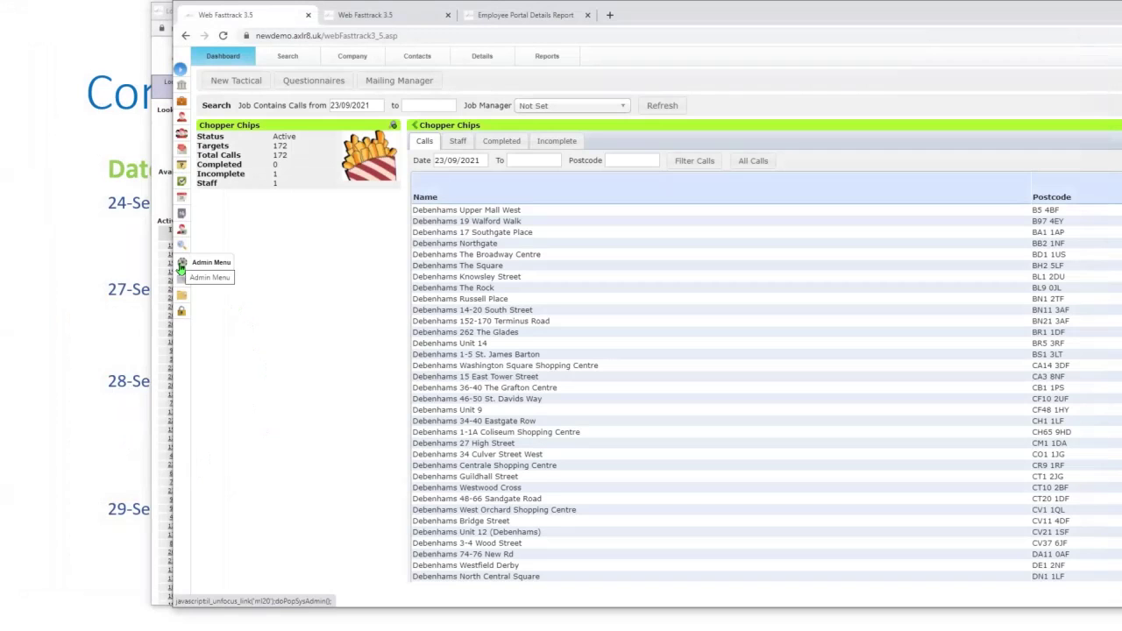
- Bring Lookups Admin forward, open the Experience lookup (72), and show its Valid Values
left_click(146, 313)
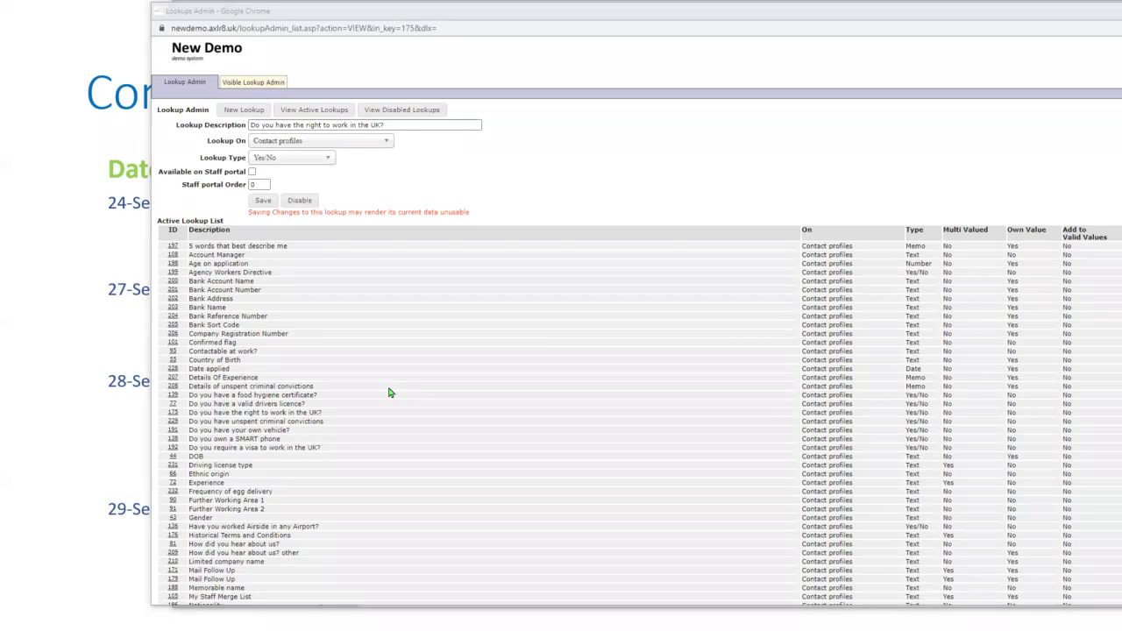
left_click_drag(942, 129, 815, 9)
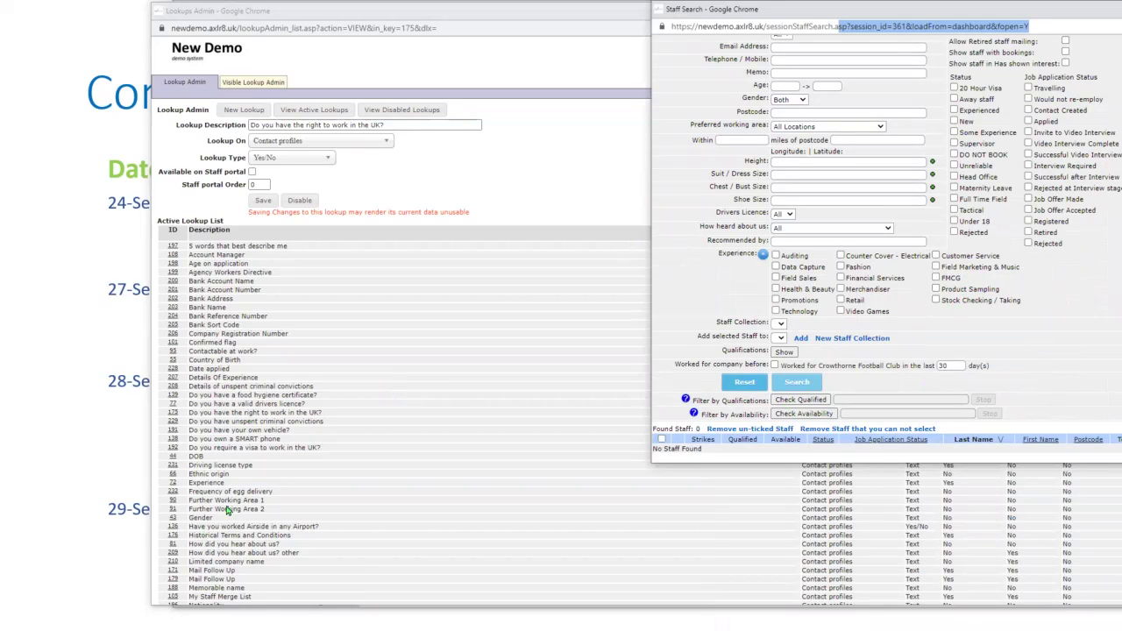
scroll(223, 427, "down", 5)
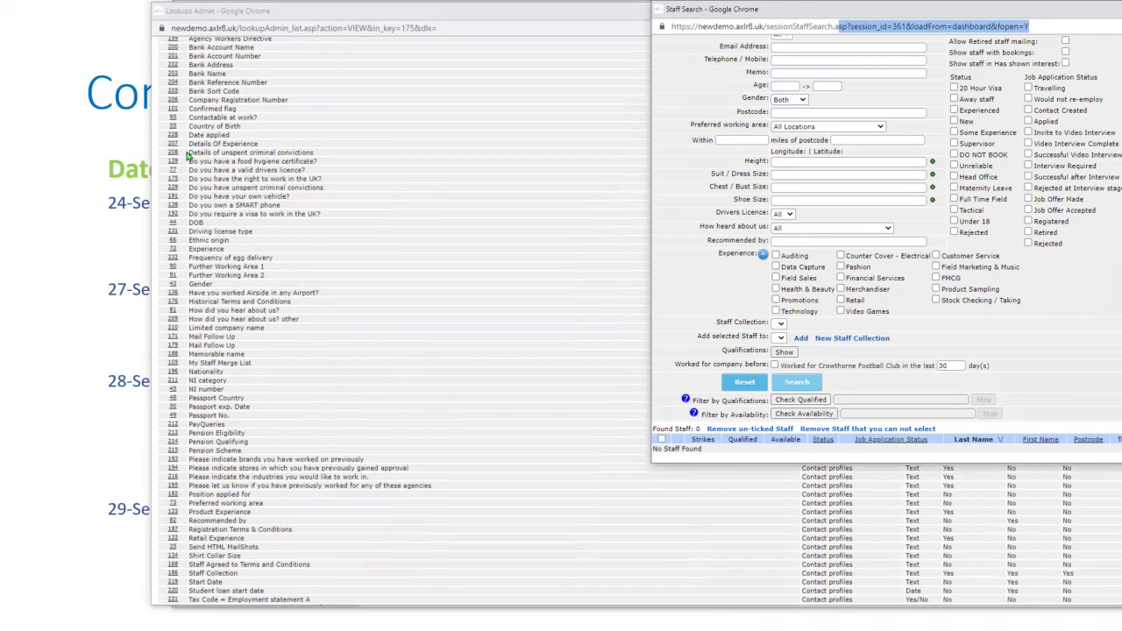
left_click(173, 250)
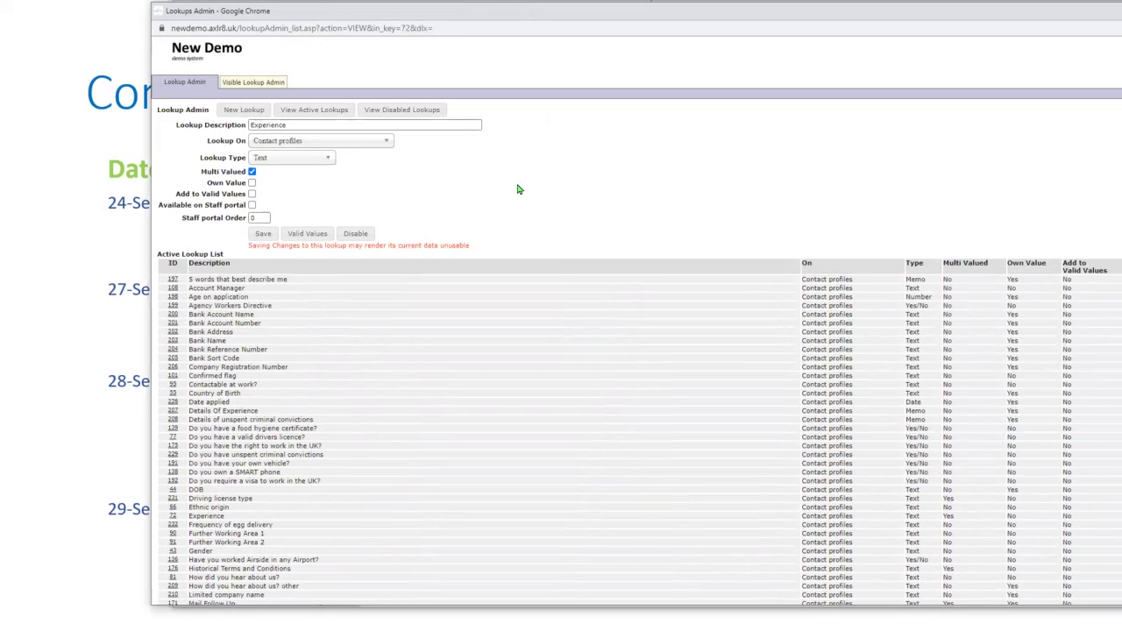
left_click(300, 236)
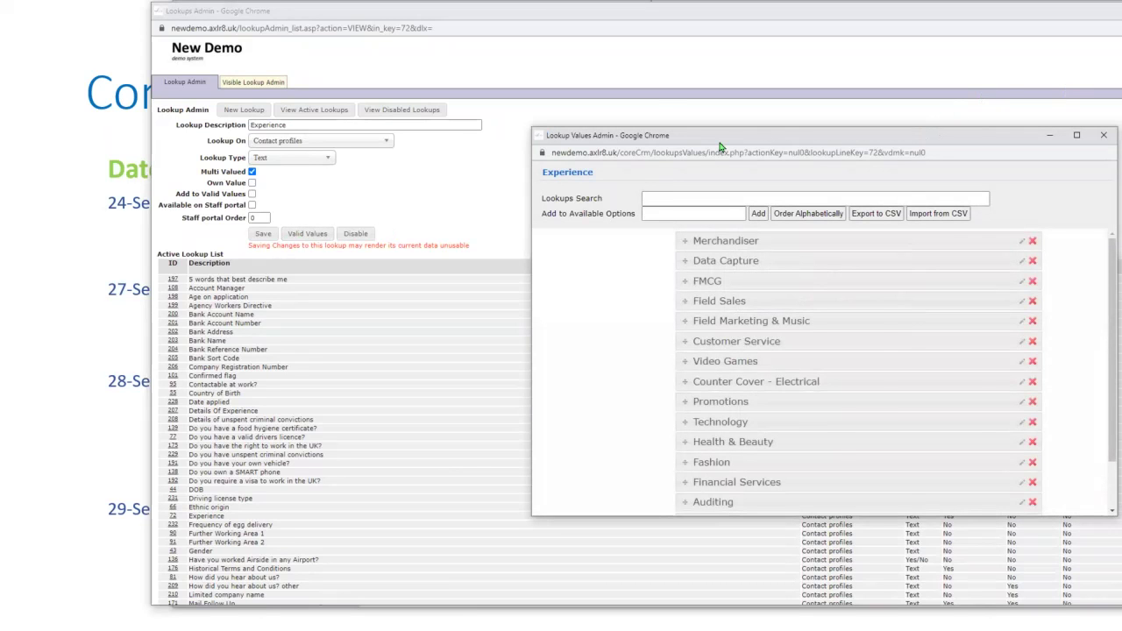
- Add 'Banana Juggling' to the Experience available options, then switch back to Staff Search
left_click_drag(718, 140, 261, 119)
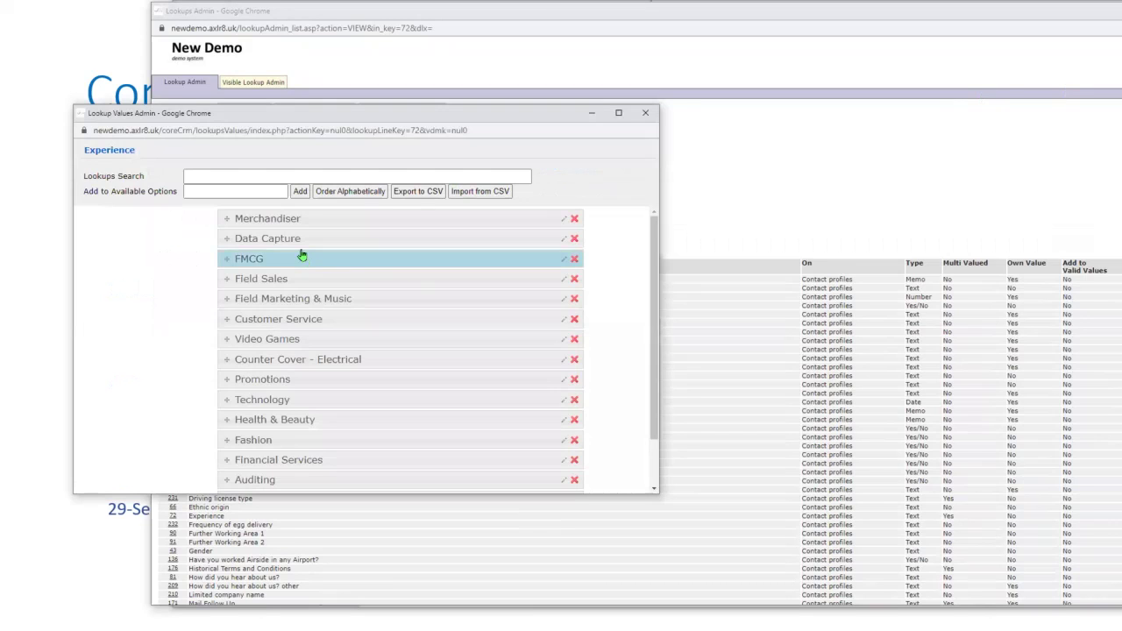
left_click(227, 175)
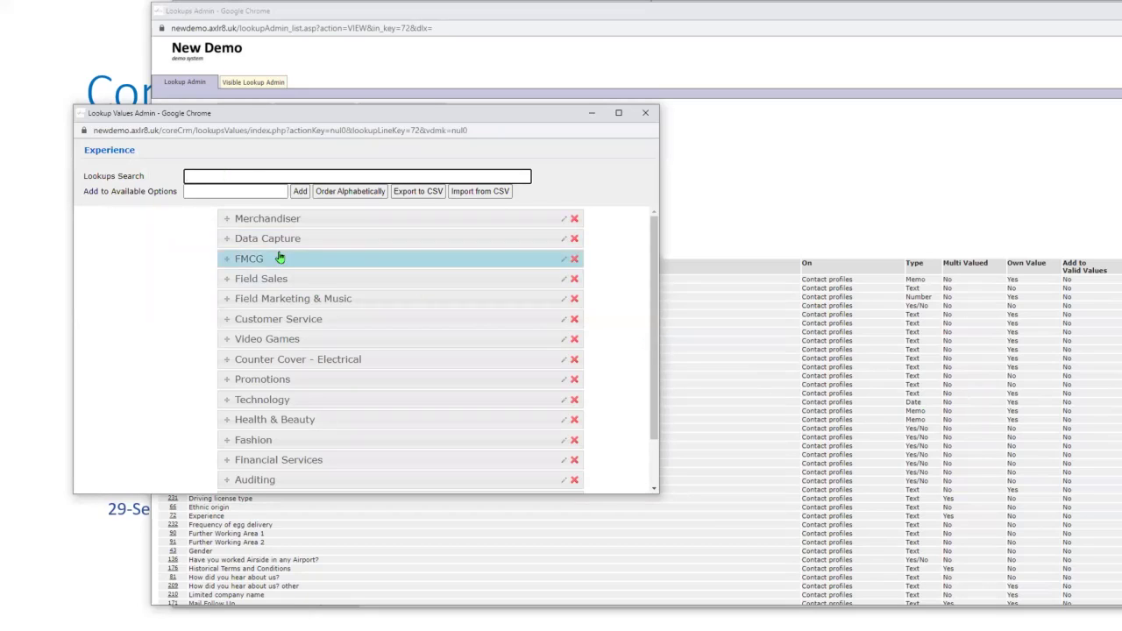
left_click(237, 190)
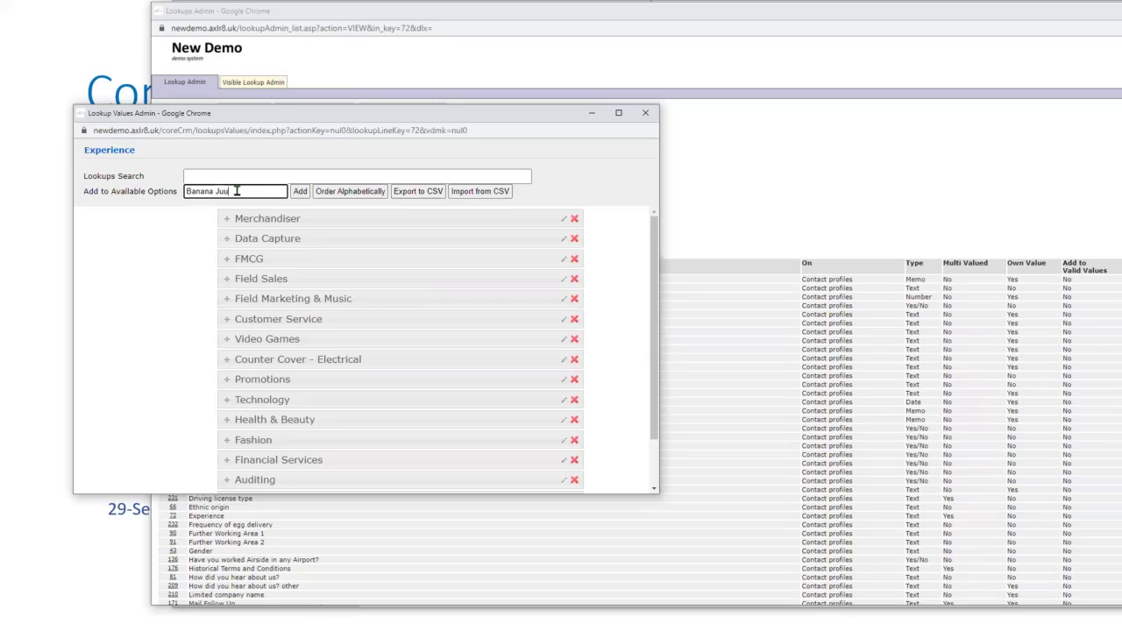
type("ggling")
left_click(300, 192)
scroll(345, 482, "down", 1)
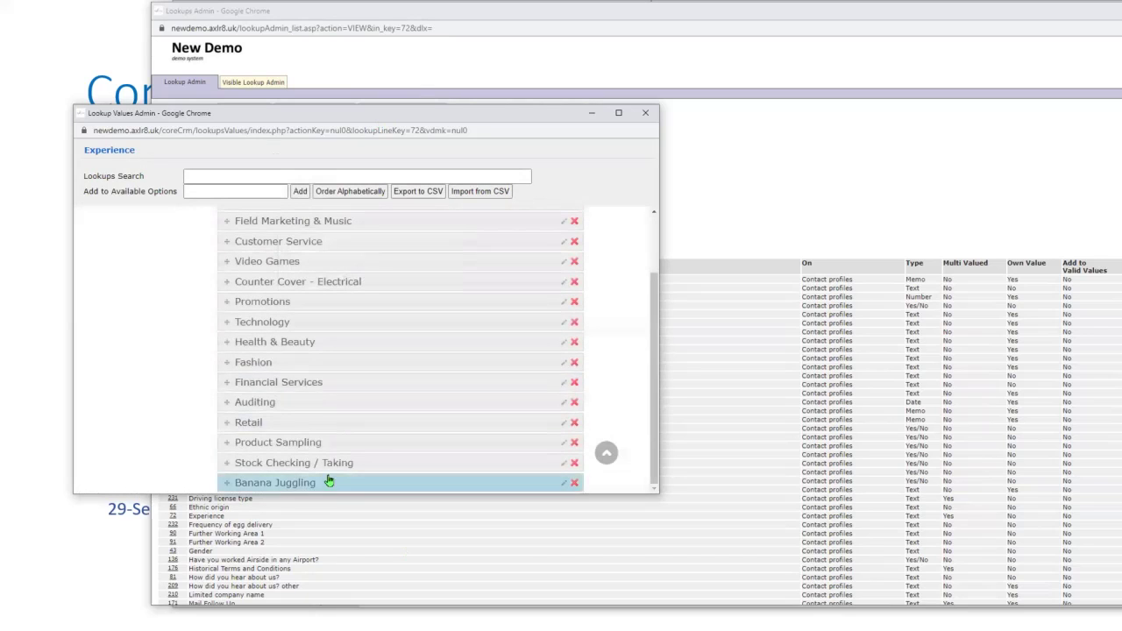
left_click(896, 256)
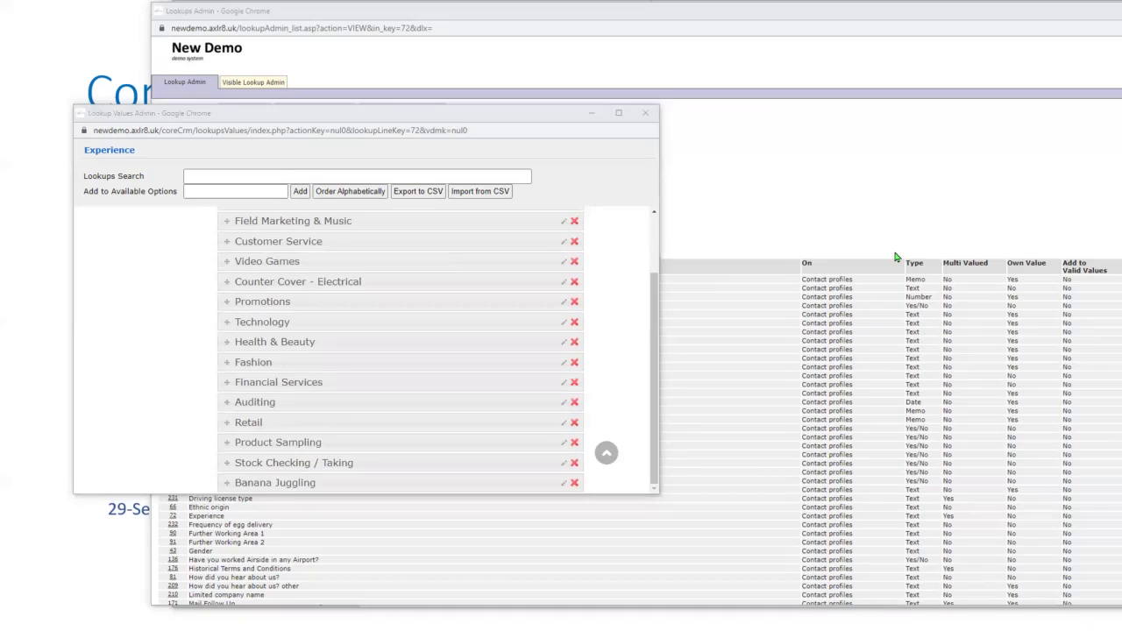
key("alt+Tab")
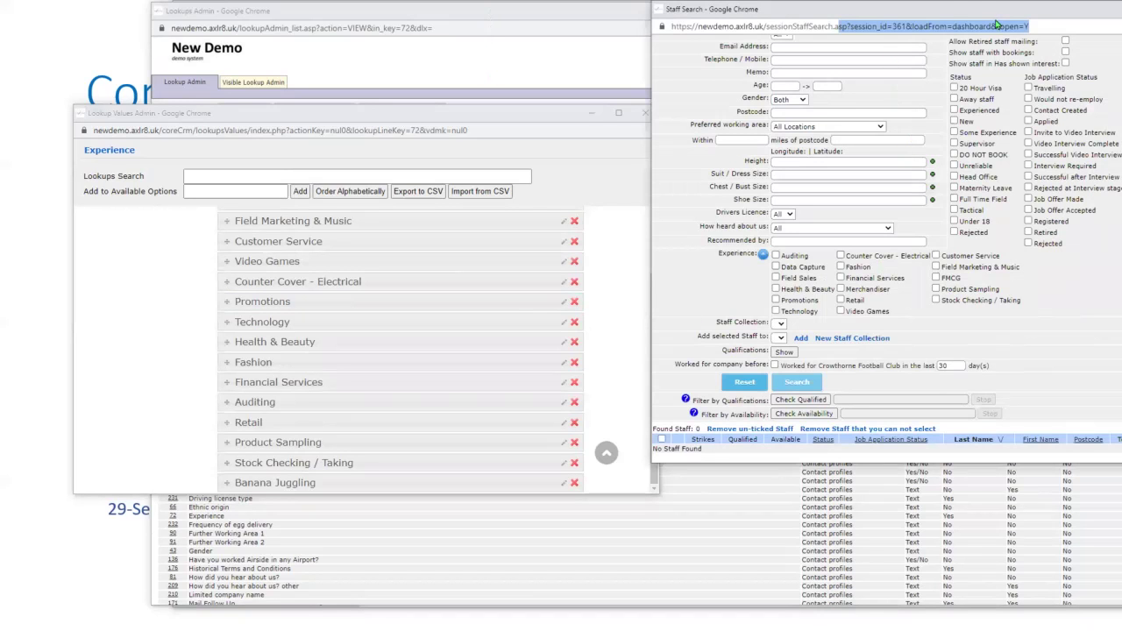
- Tick Banana Juggling under Experience in Staff Search, close Lookup Values Admin, and bring Lookups Admin forward
left_click_drag(923, 14, 466, 29)
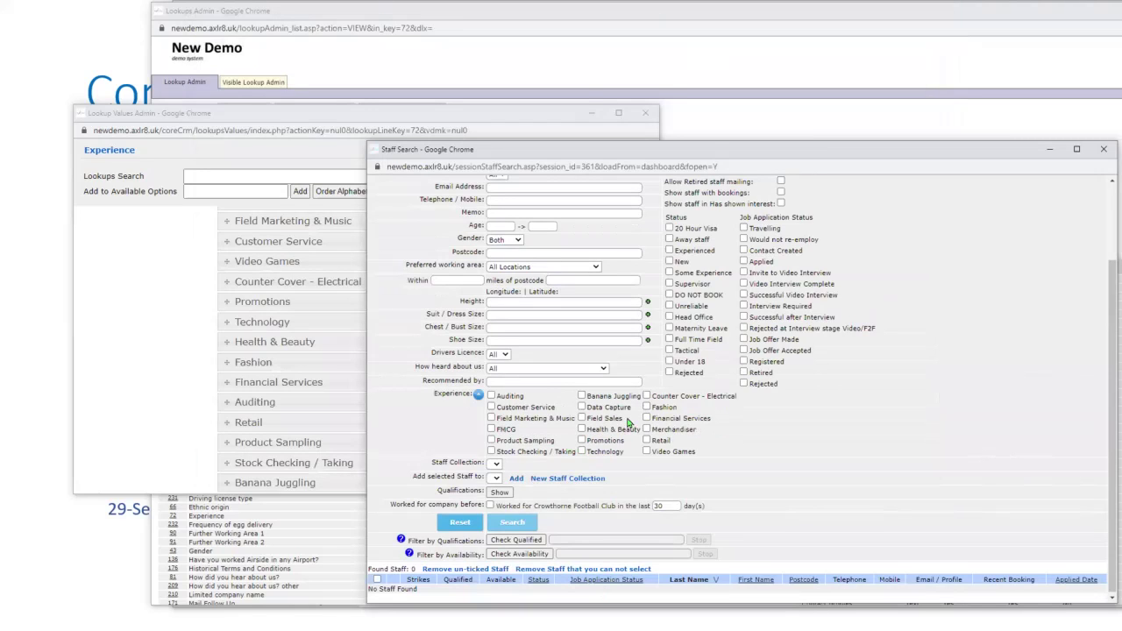
left_click(581, 396)
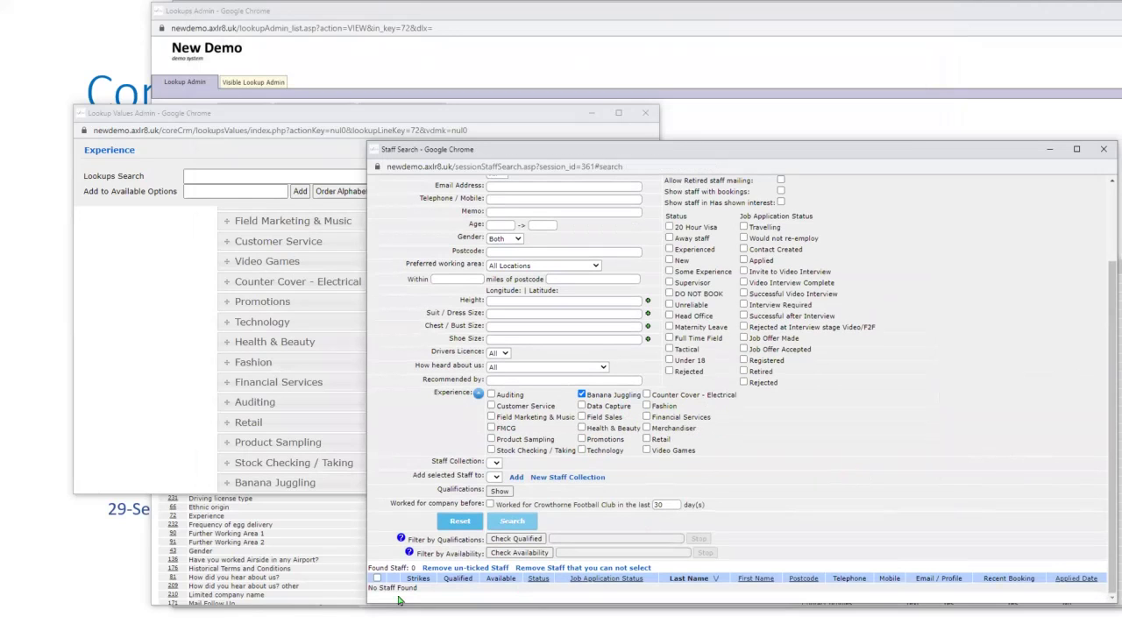
left_click(647, 114)
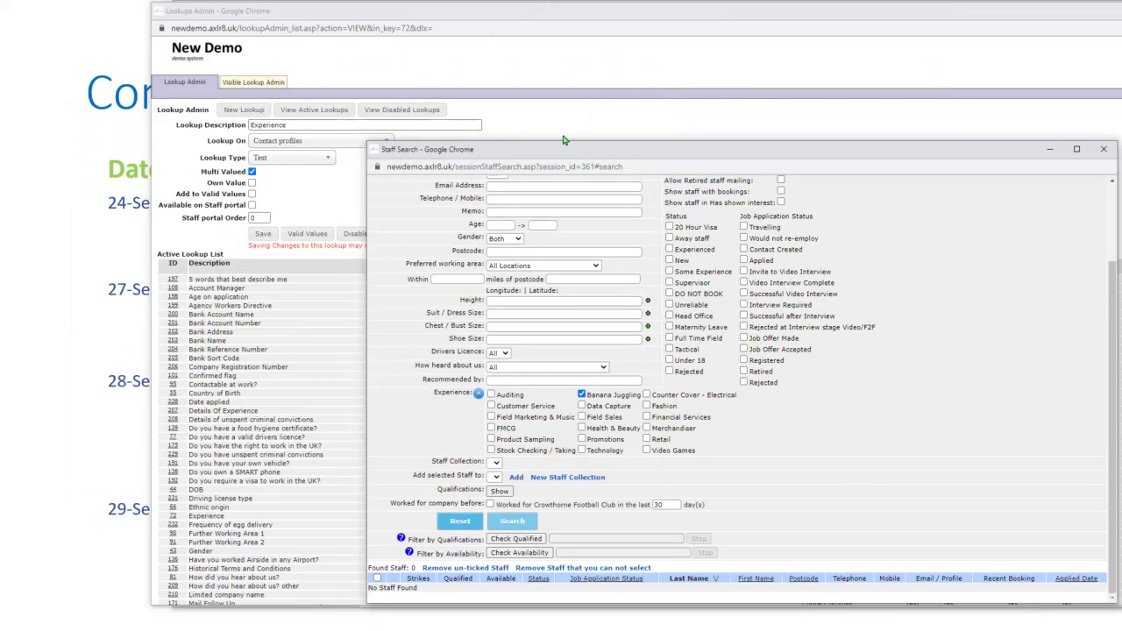
left_click_drag(563, 145, 358, 61)
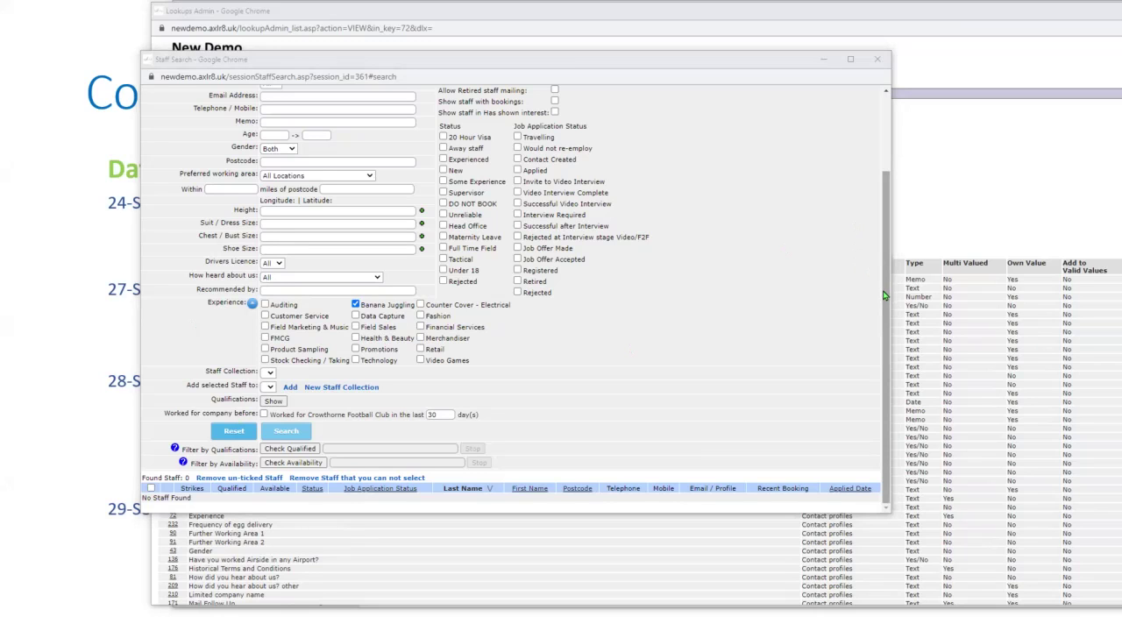
left_click_drag(887, 302, 879, 164)
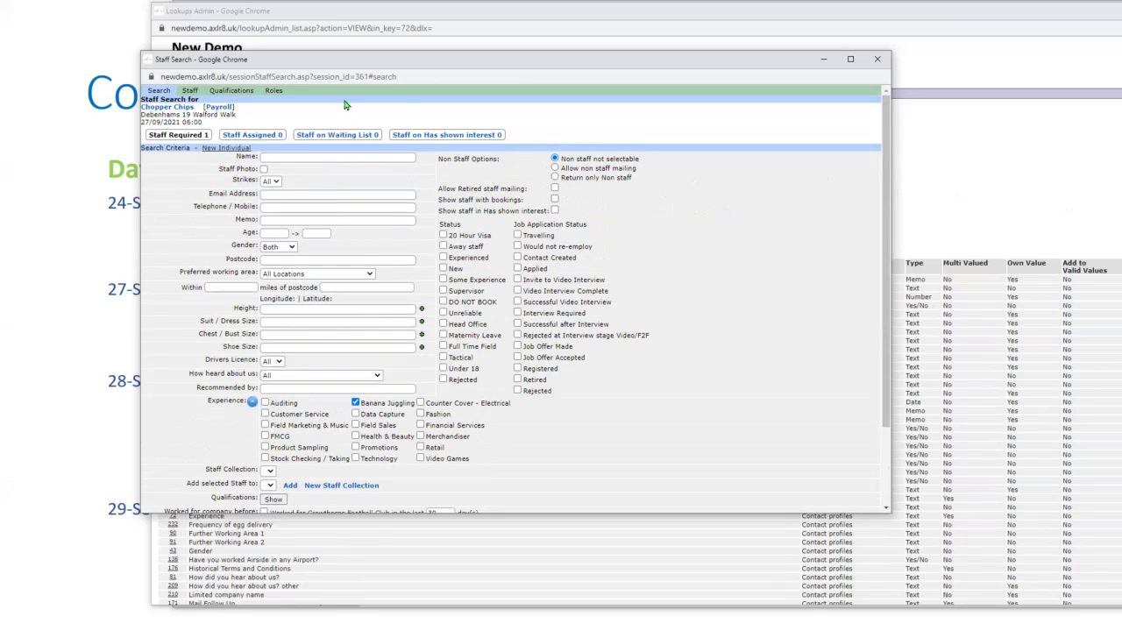
left_click(495, 20)
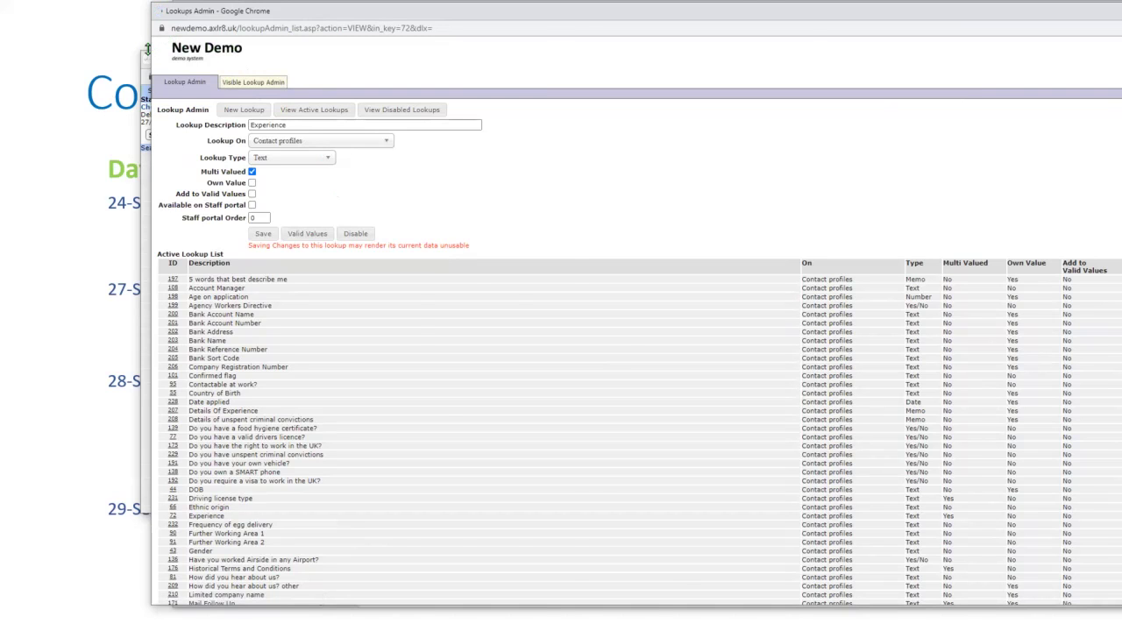
- Enter lookup order 10 for Visa exp. Date and 20 for Country of Birth, and save the details
left_click_drag(768, 7, 484, 9)
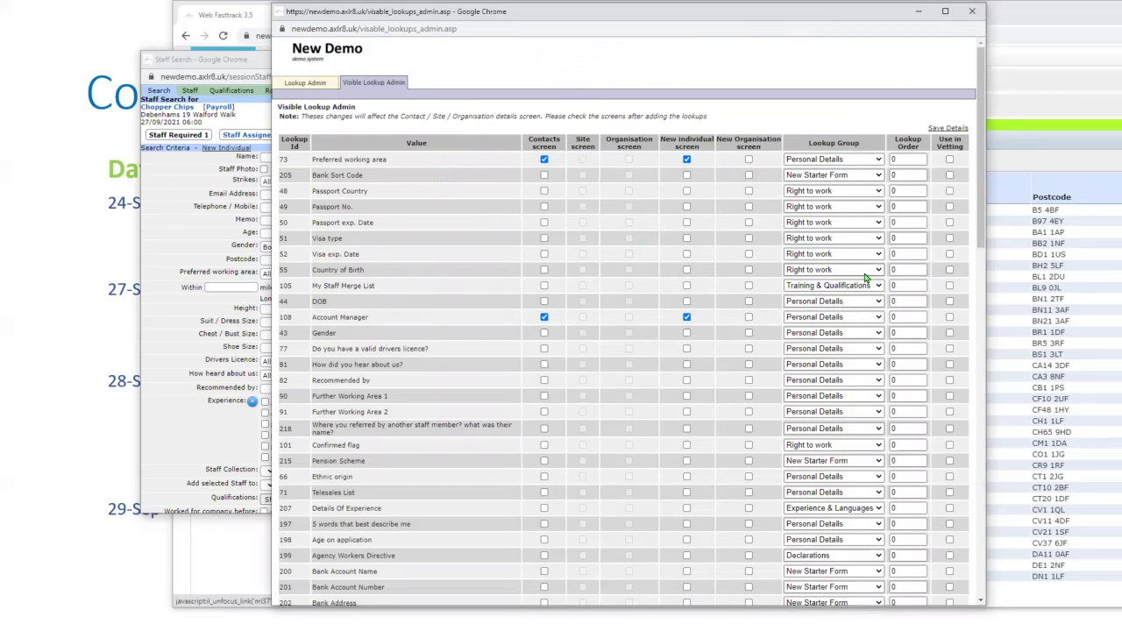
left_click(903, 253)
type("10")
left_click(903, 270)
type("20")
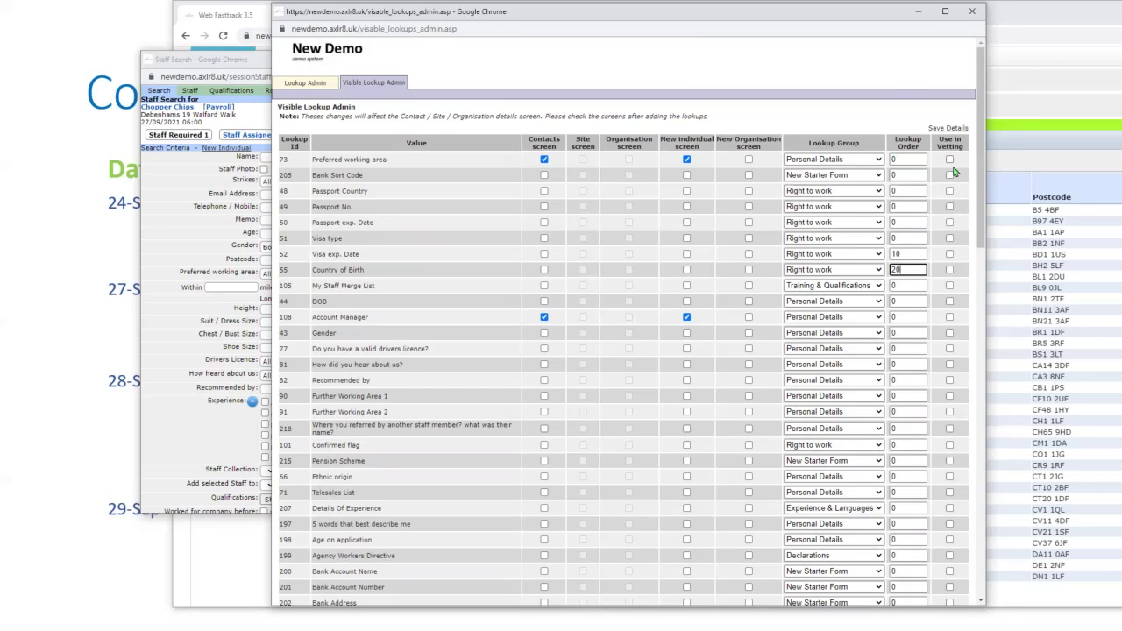
left_click(938, 131)
- Open a Debenhams Upper Mall West staff member's contact lookups from the staff list
left_click(246, 544)
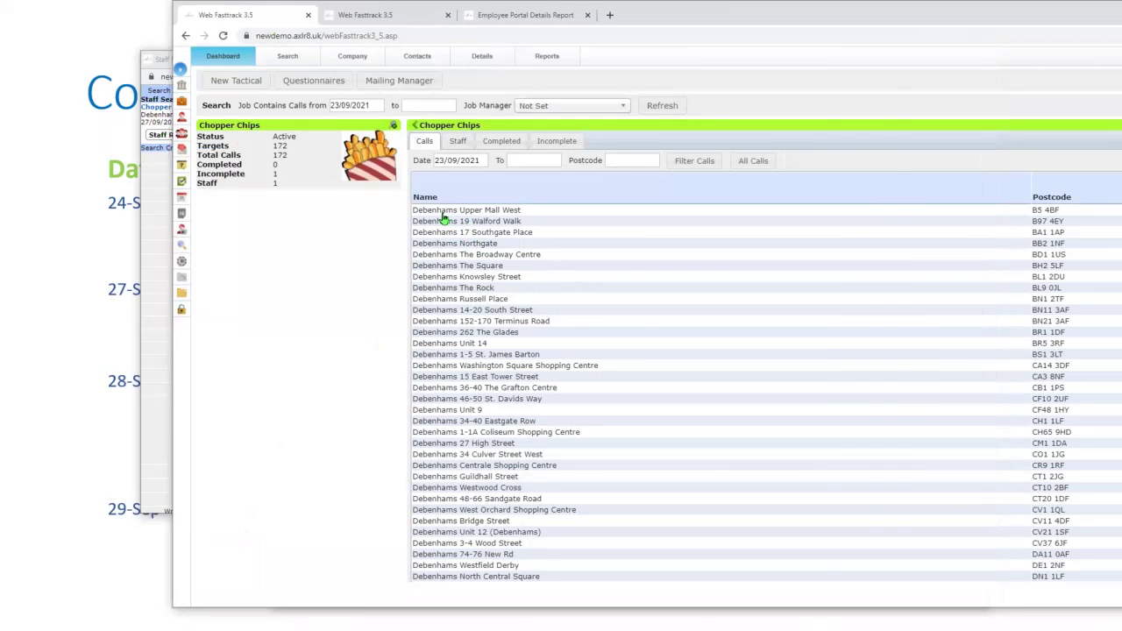
left_click(443, 212)
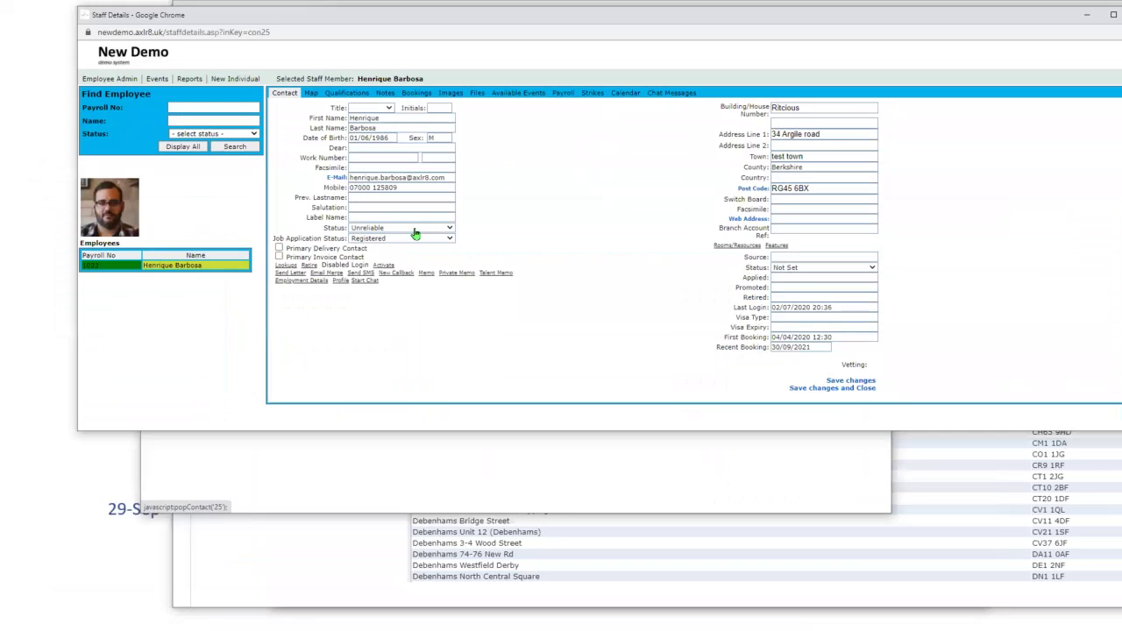
left_click(286, 266)
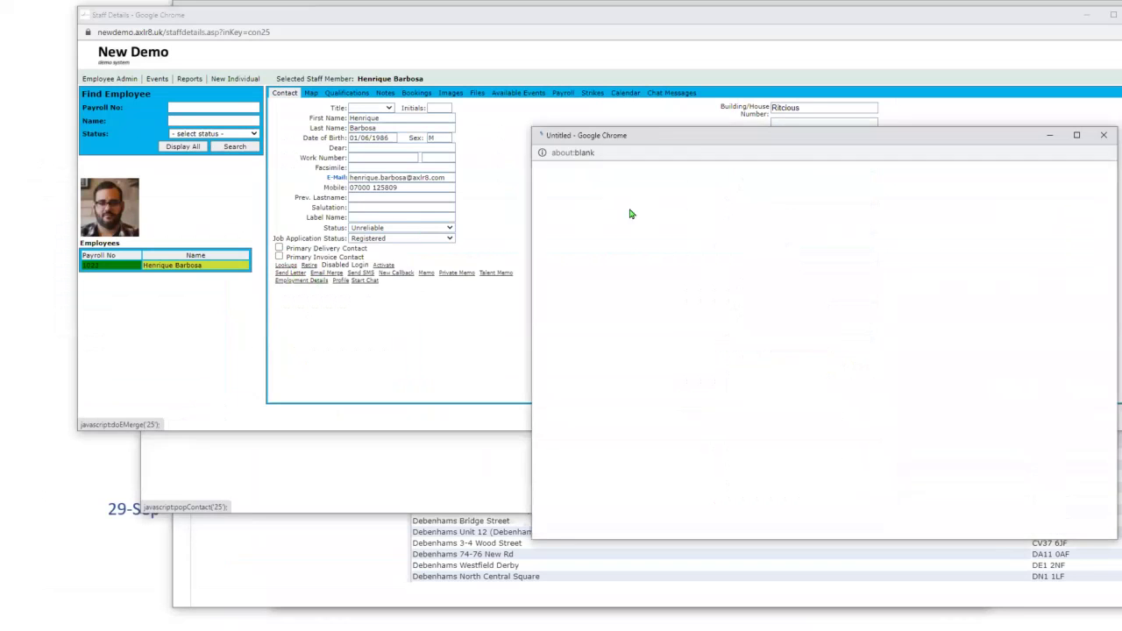
left_click_drag(710, 136, 535, 96)
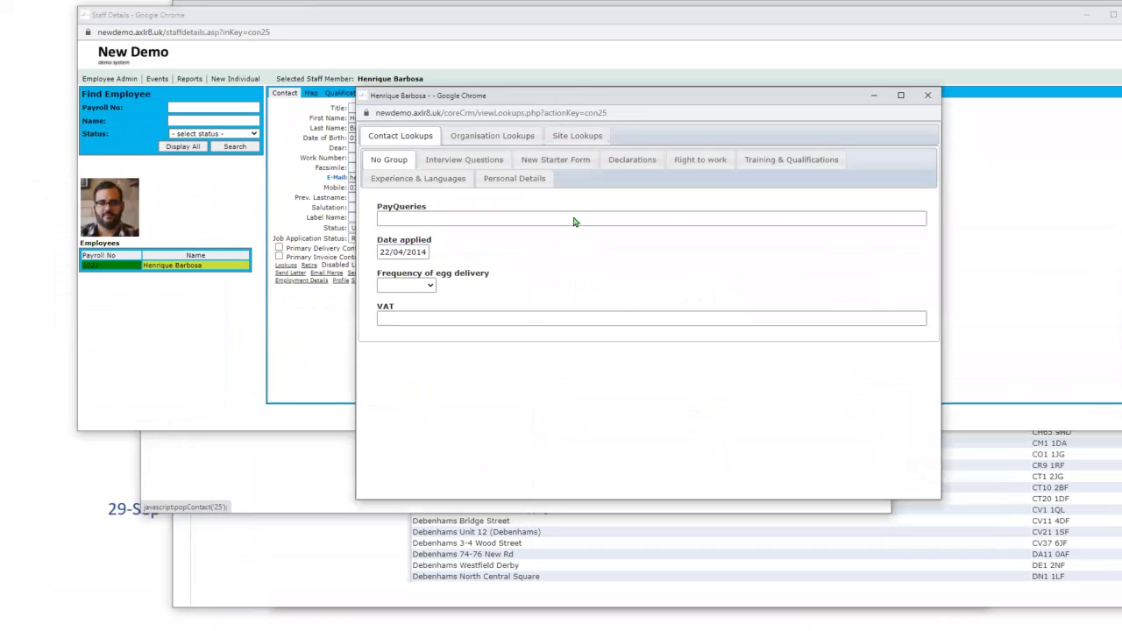
- Show the New Starter Form lookups, scrolling down to the bank and tax code fields
left_click(578, 166)
scroll(519, 351, "down", 4)
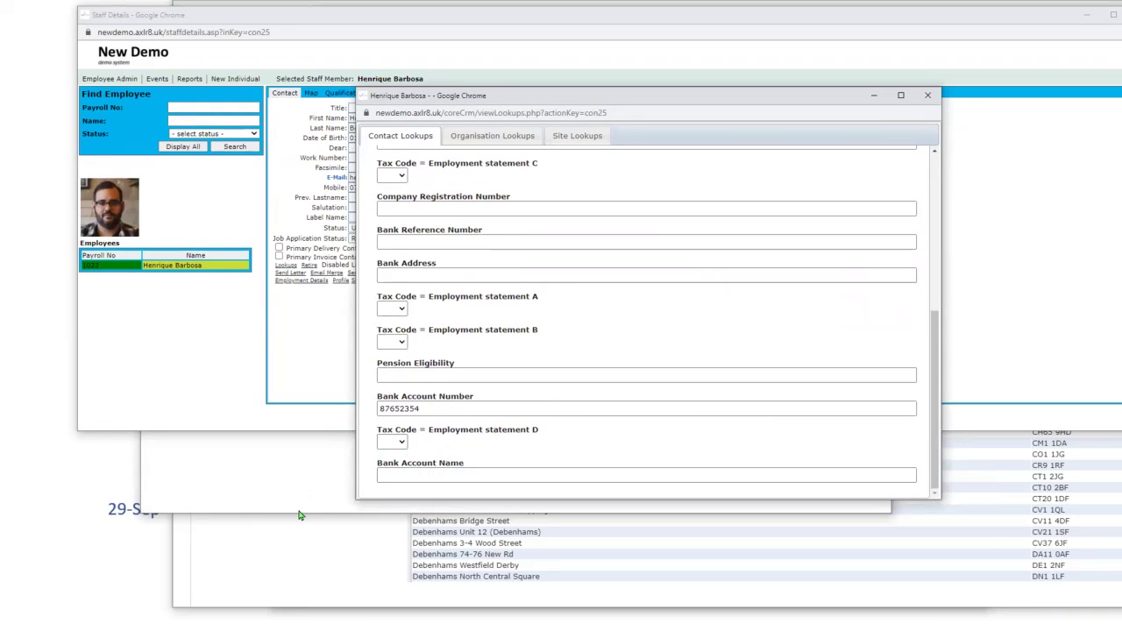
left_click(281, 471)
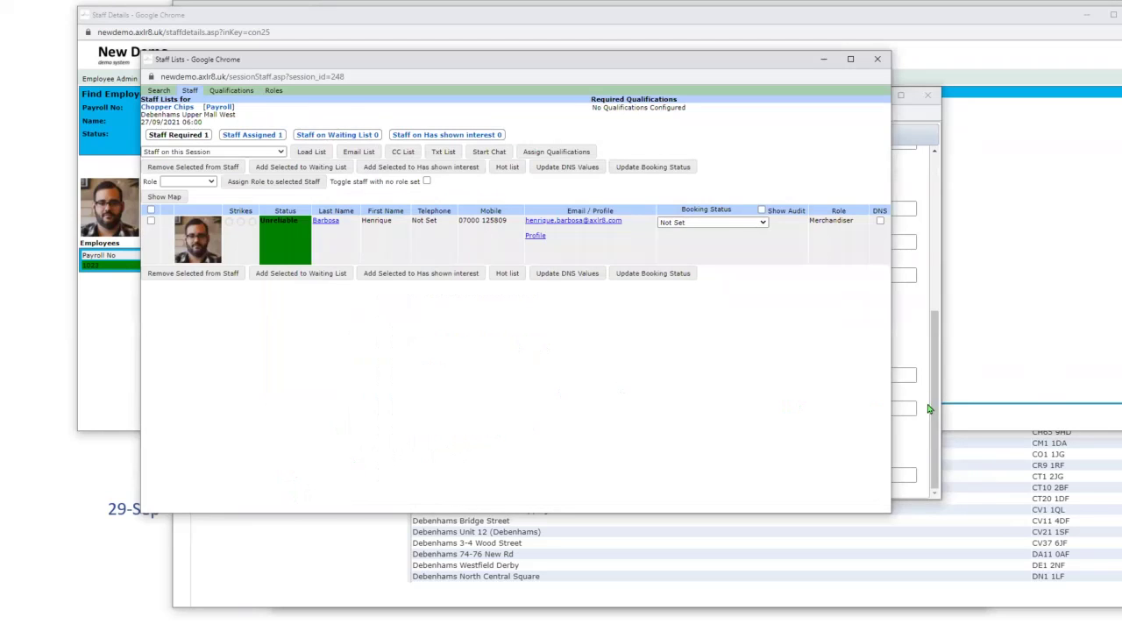
left_click(914, 441)
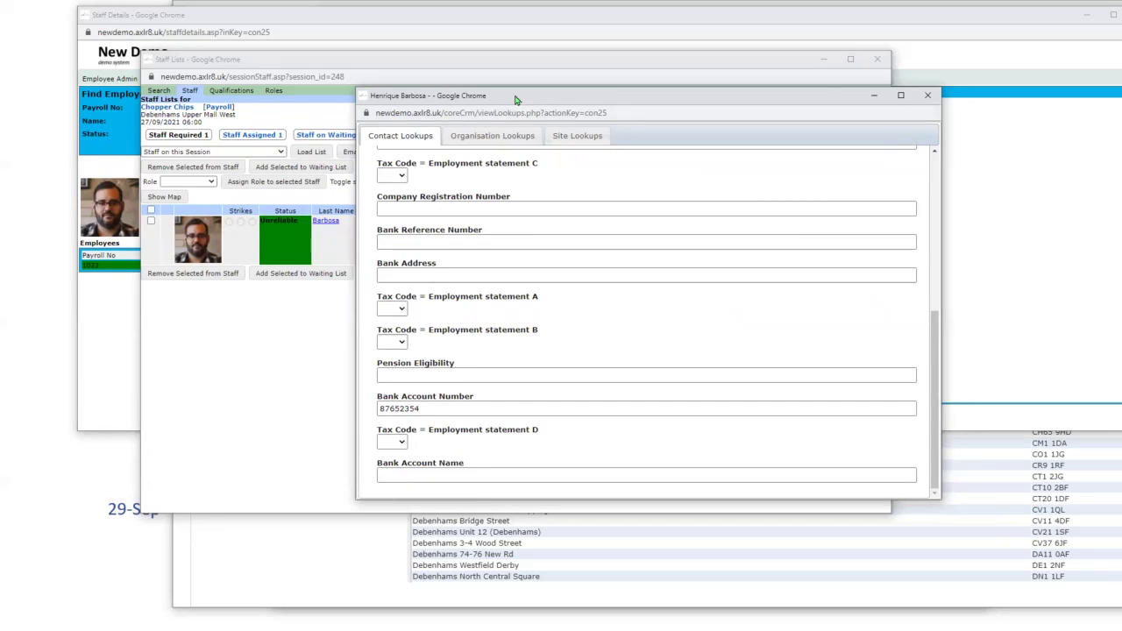
left_click_drag(521, 98, 523, 84)
- Scroll the lookups back to the top and bring the Chopper Chips calls dashboard forward
scroll(447, 191, "up", 10)
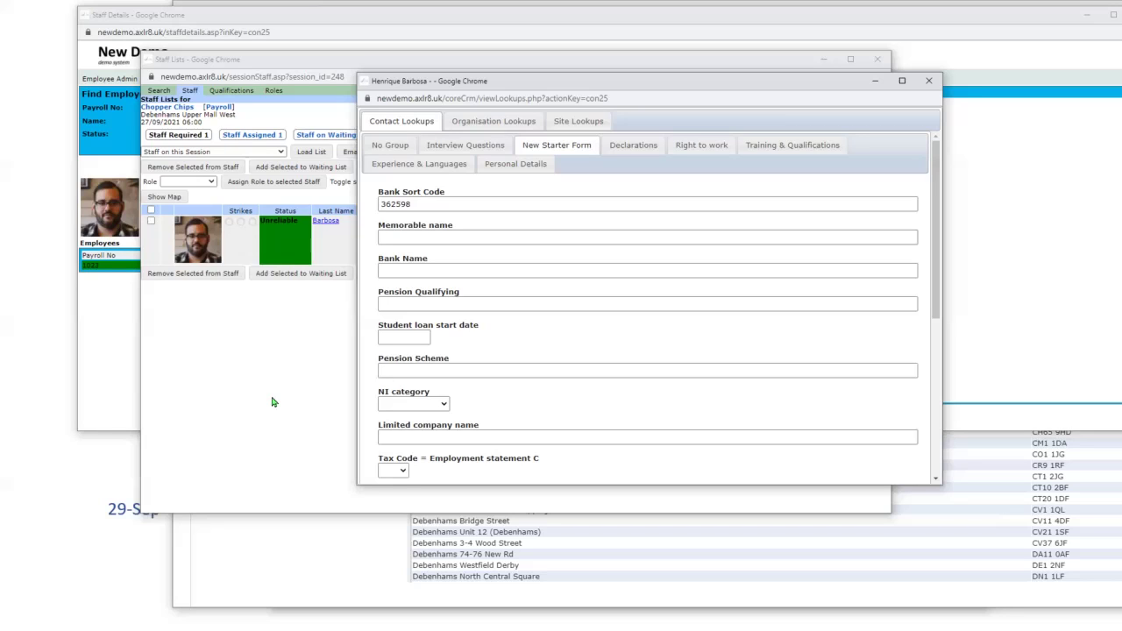
left_click(242, 568)
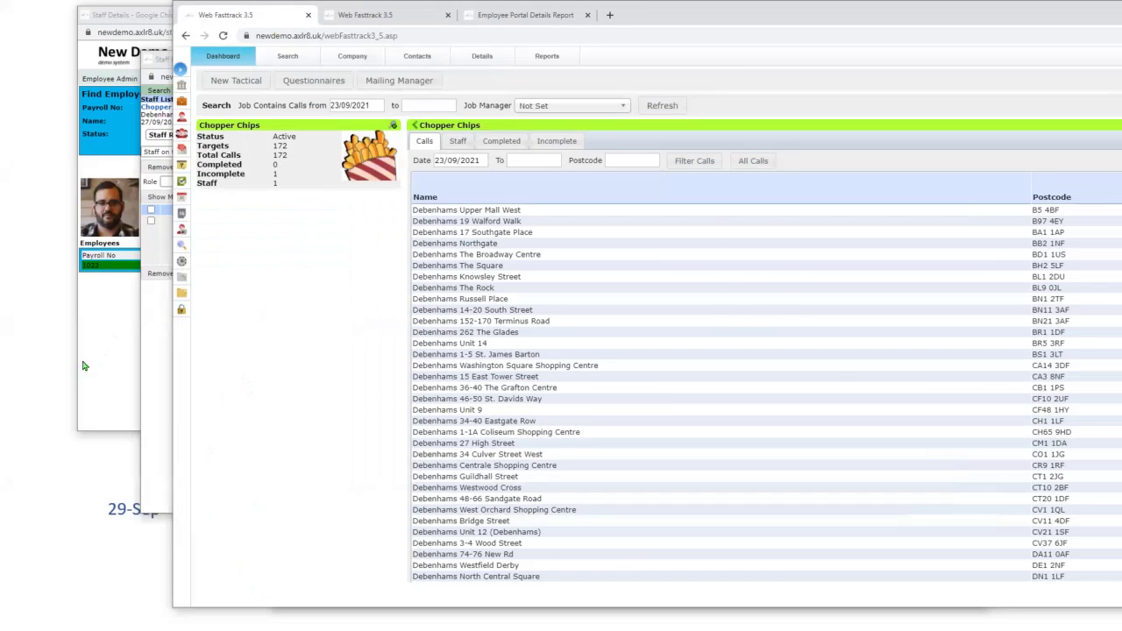
- Return to the slideshow and step from the Today slide to the Coming up sessions slide
left_click(40, 346)
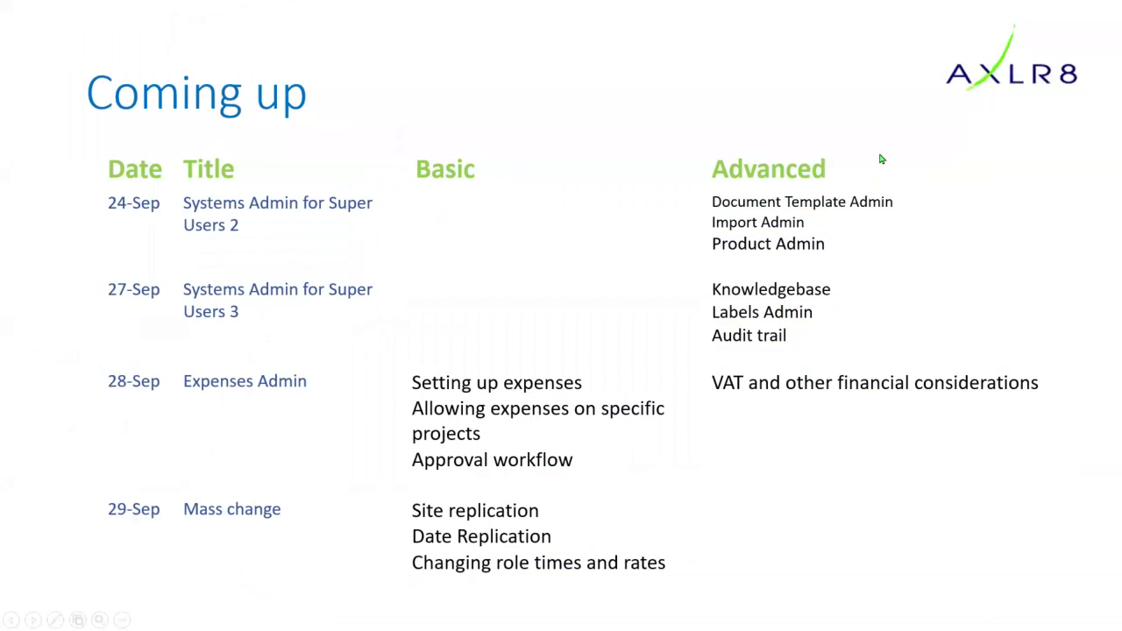
key("Left")
key("Left")
key("Left")
key("Left")
key("Left")
key("Left")
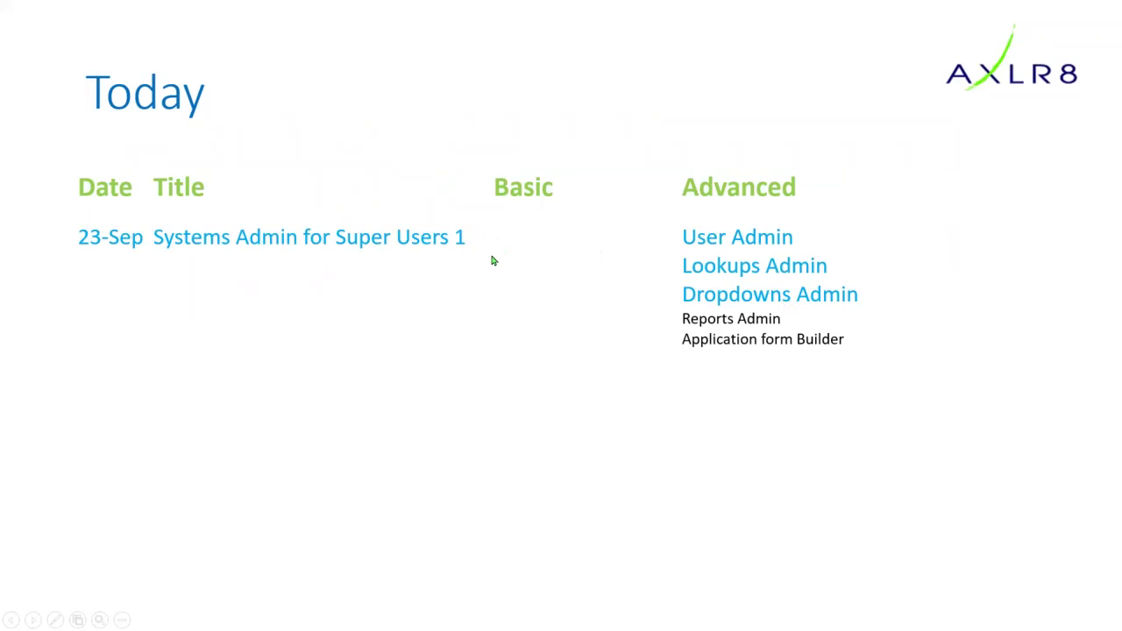
key("Right")
key("Right")
key("Right")
key("Right")
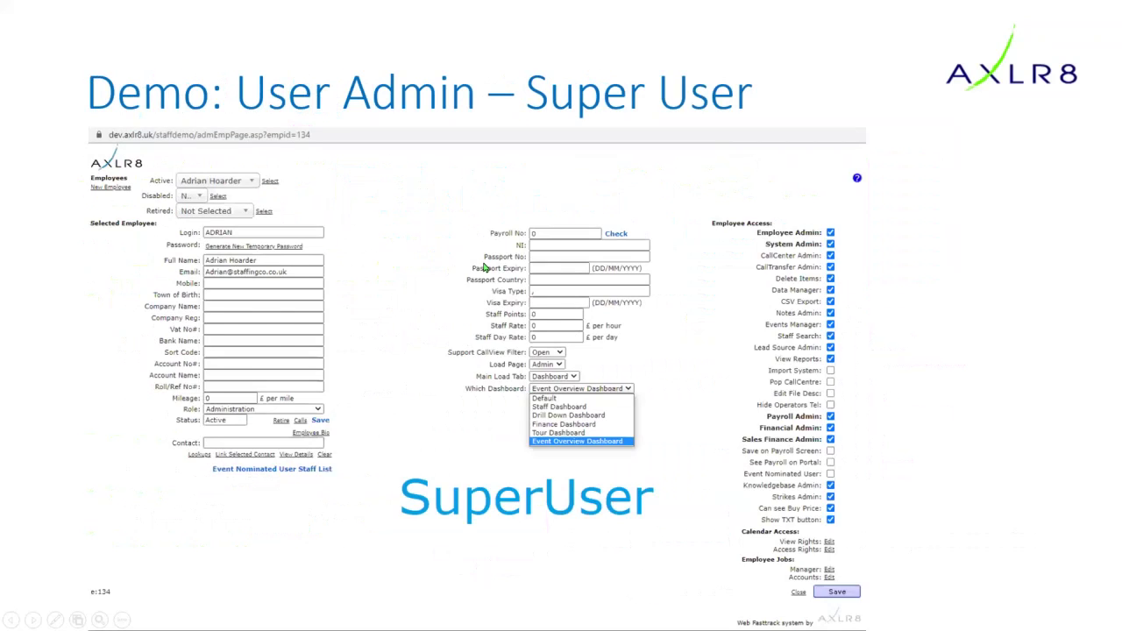
key("Right")
key("Right")
key("Left")
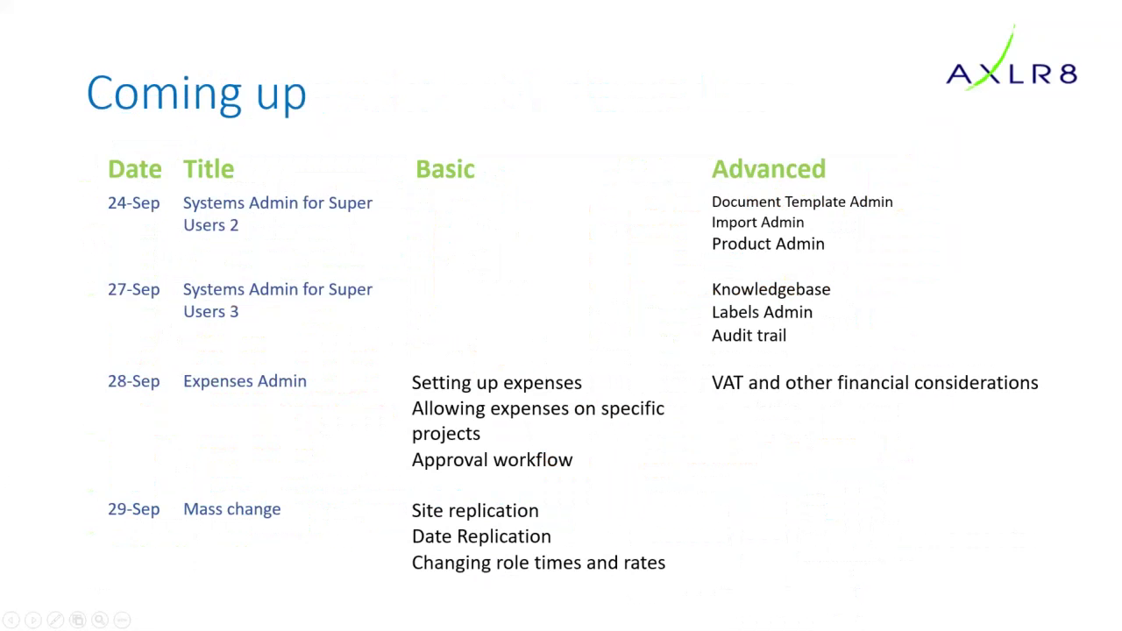